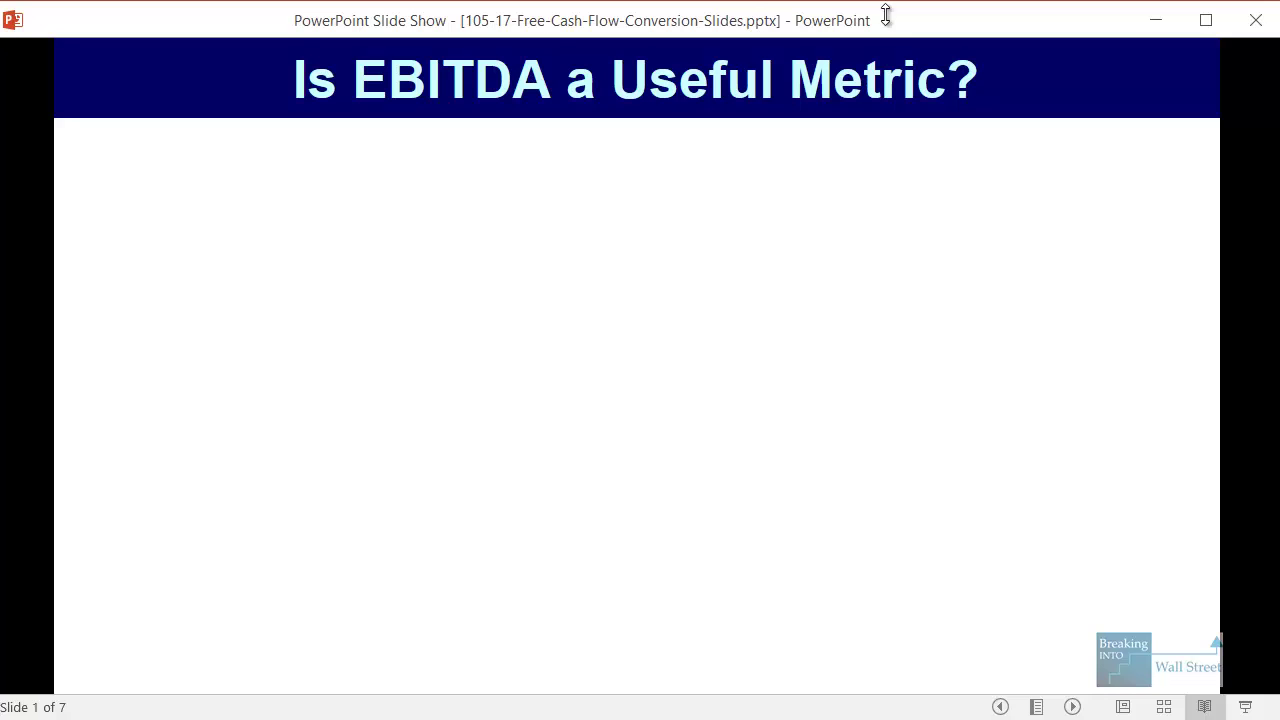
Reveal the first three bullets of the "Is EBITDA a Useful Metric?" slide, ending with the question about its accuracy.
left_click_drag(281, 37, 996, 114)
left_click(997, 122)
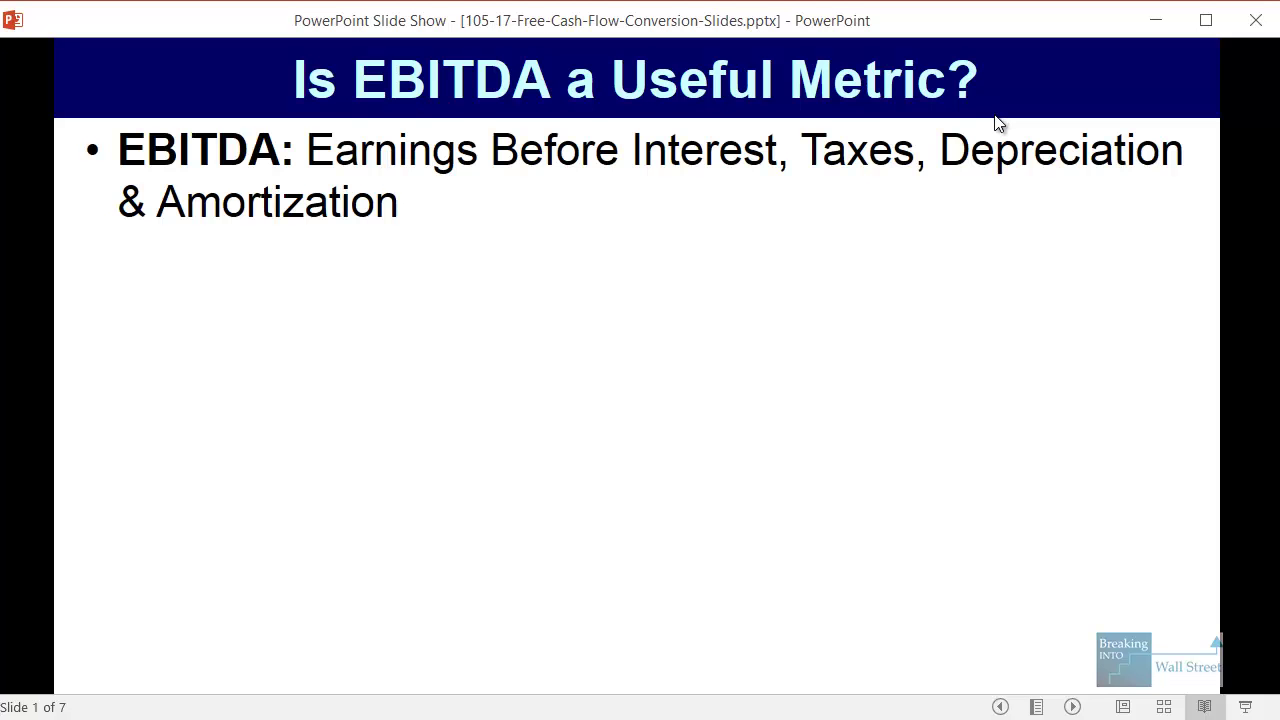
left_click(997, 122)
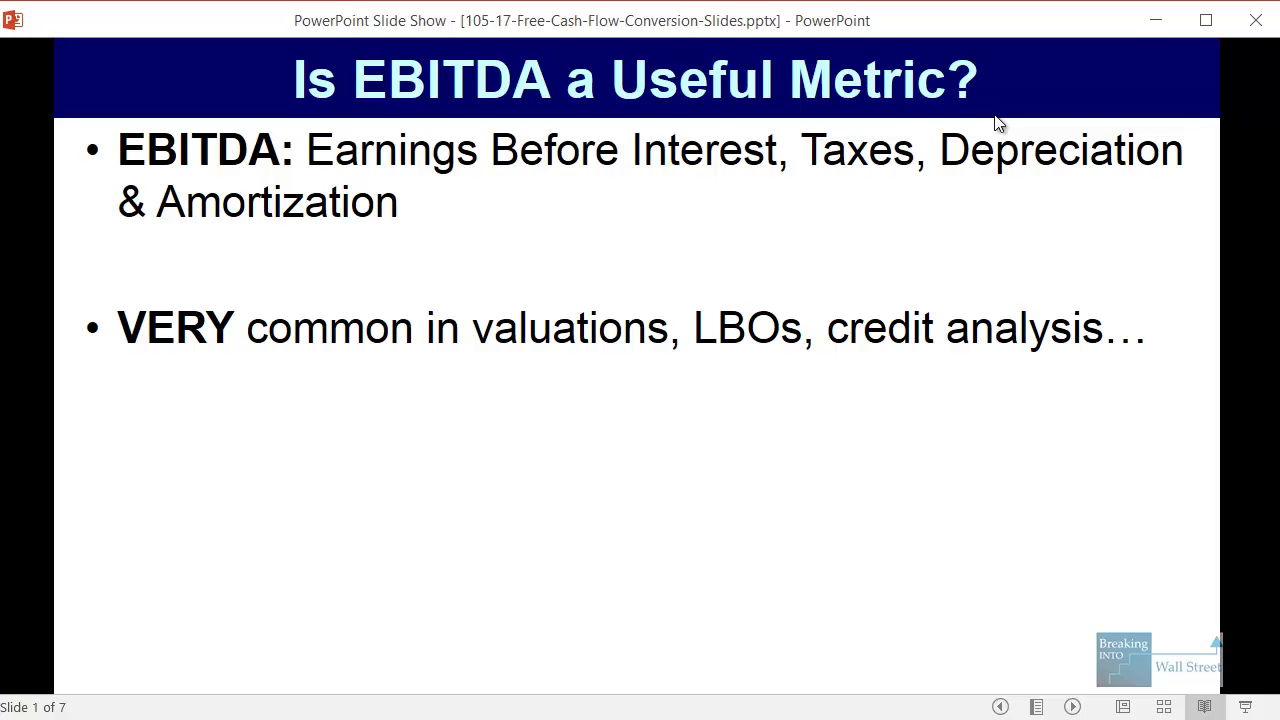
left_click(997, 122)
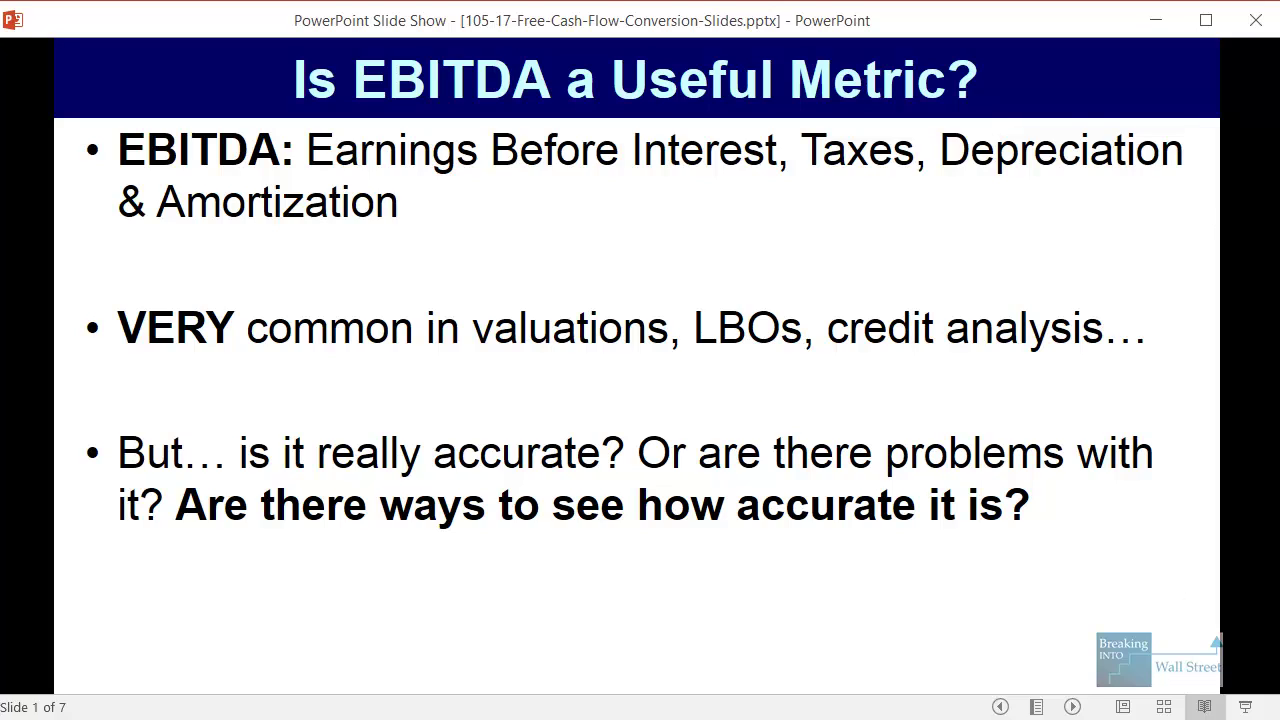
Switch to the Excel Comparison-Table sheet and draw a box around the EBITDA cell in the "What does it mean?" row.
key("alt+Tab")
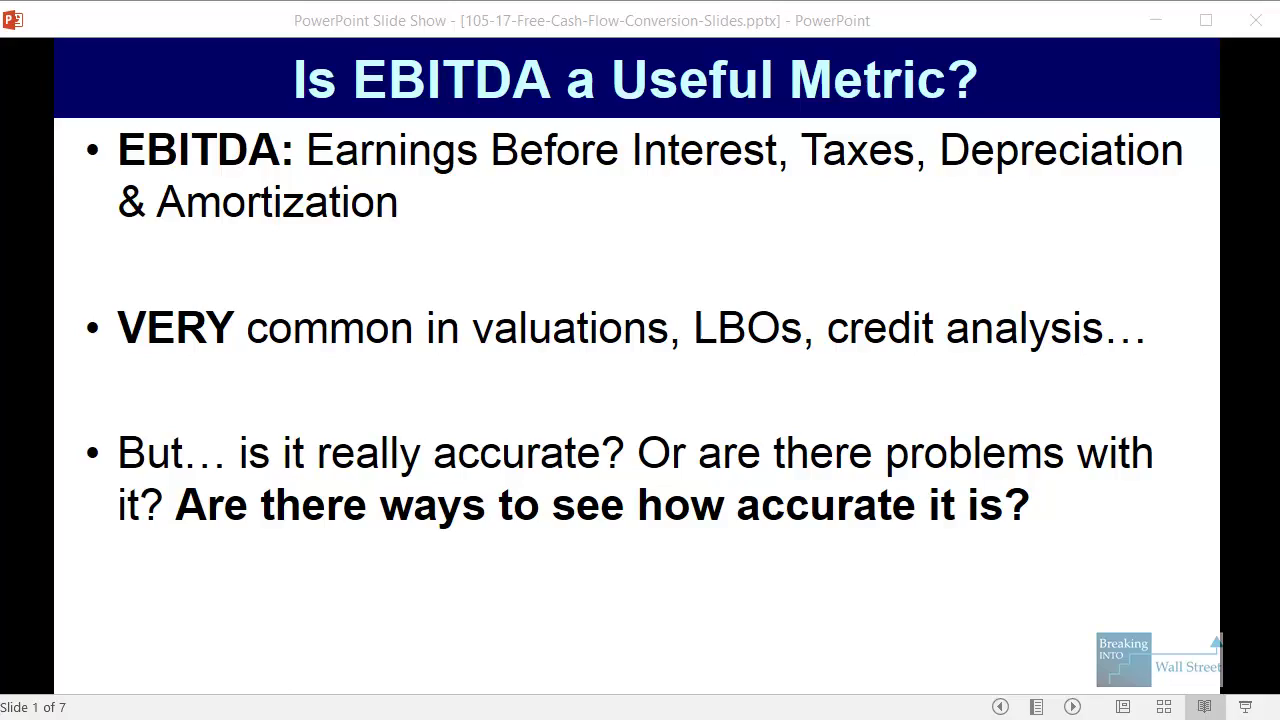
left_click(668, 368)
left_click(866, 502)
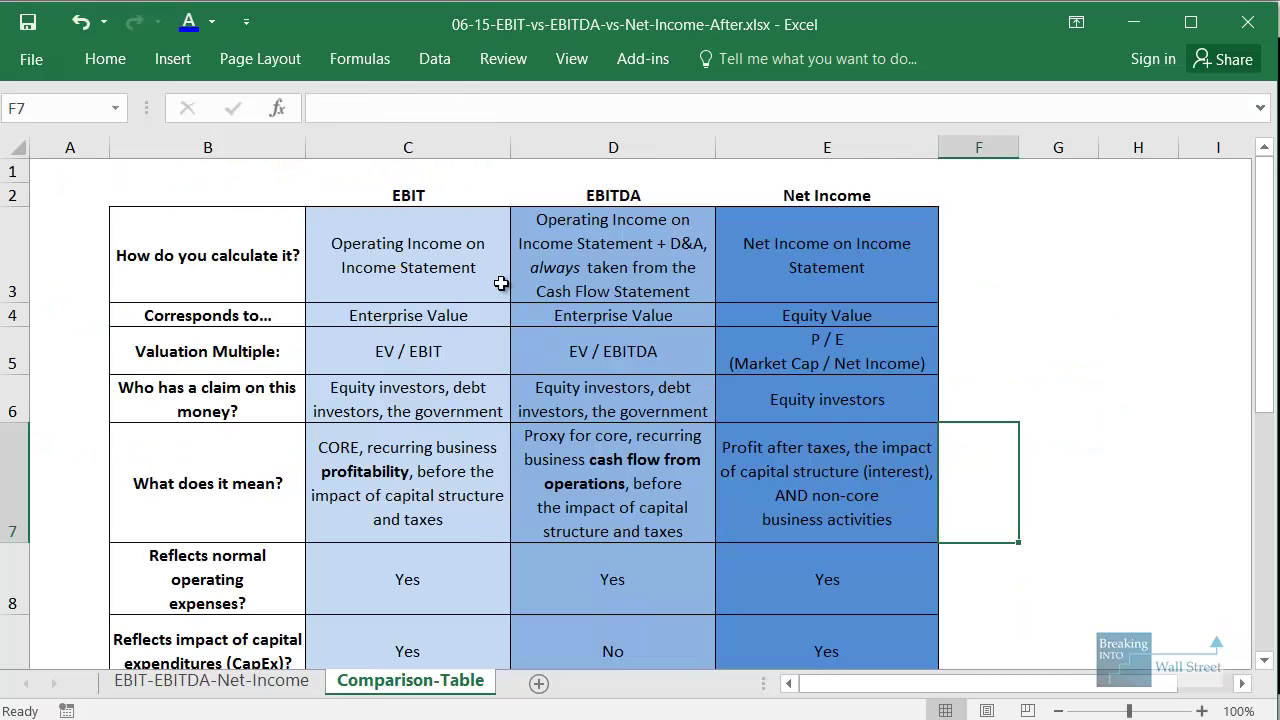
left_click(500, 277)
left_click(633, 385)
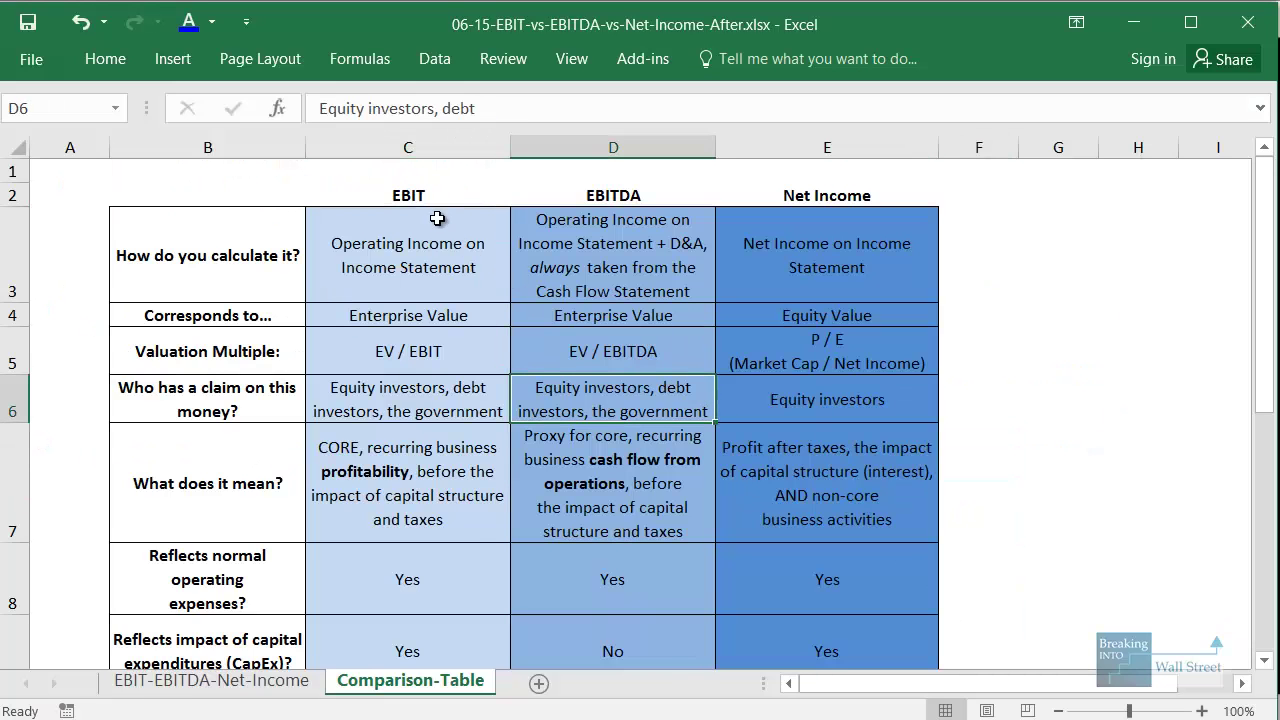
left_click(928, 629)
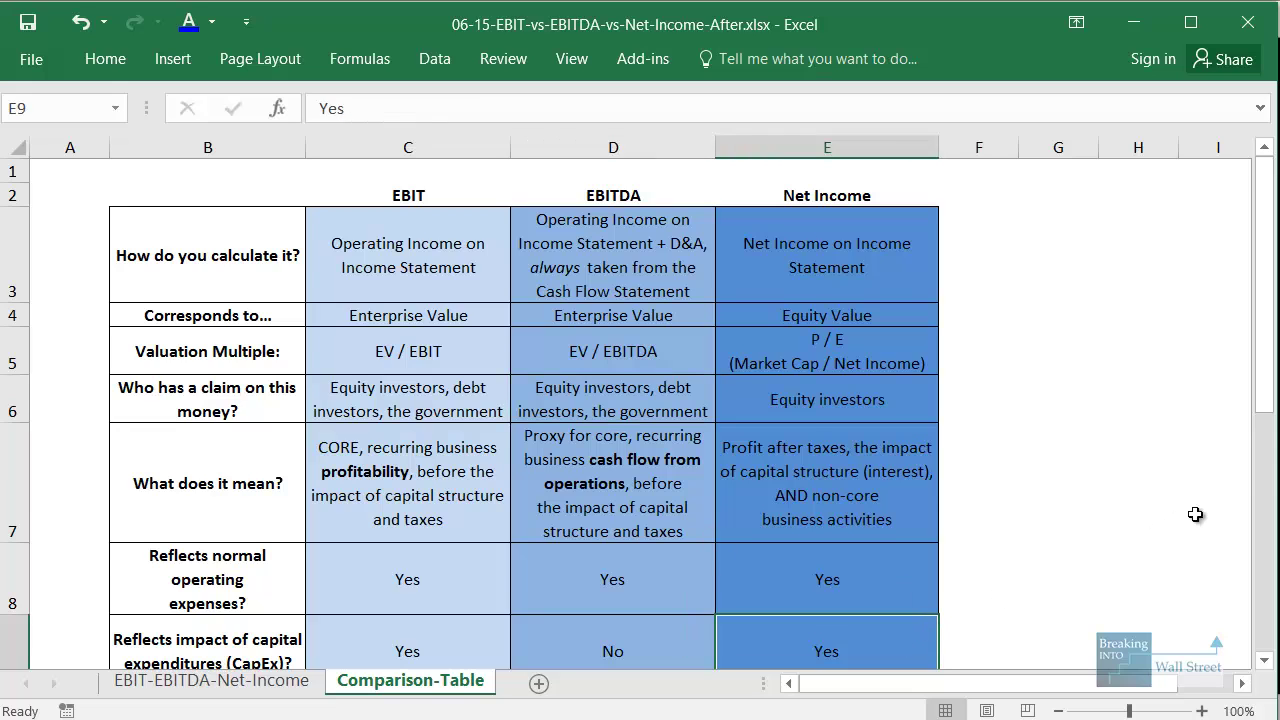
scroll(928, 629, "down", 1)
left_click_drag(497, 270, 727, 408)
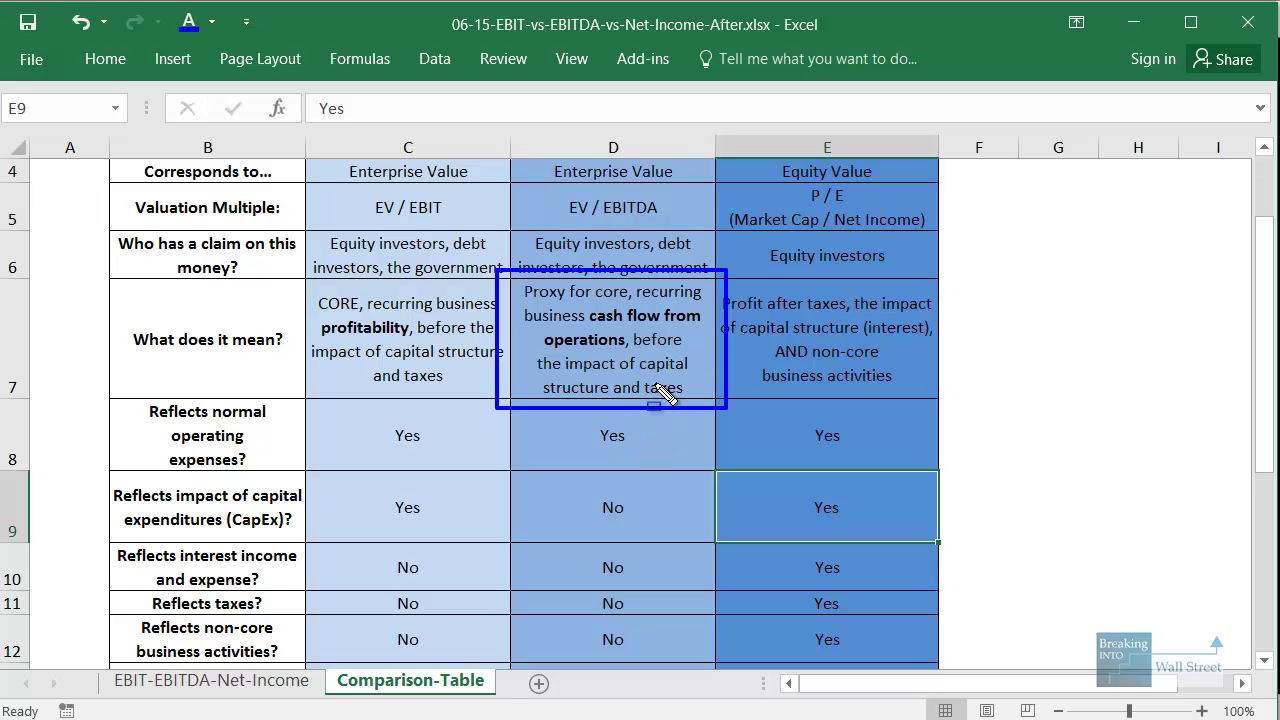
Return to the PowerPoint slide show, reveal the Free Cash Flow Conversion bullet, and advance to the first bullet of "Problems with EBITDA".
key("alt+Tab")
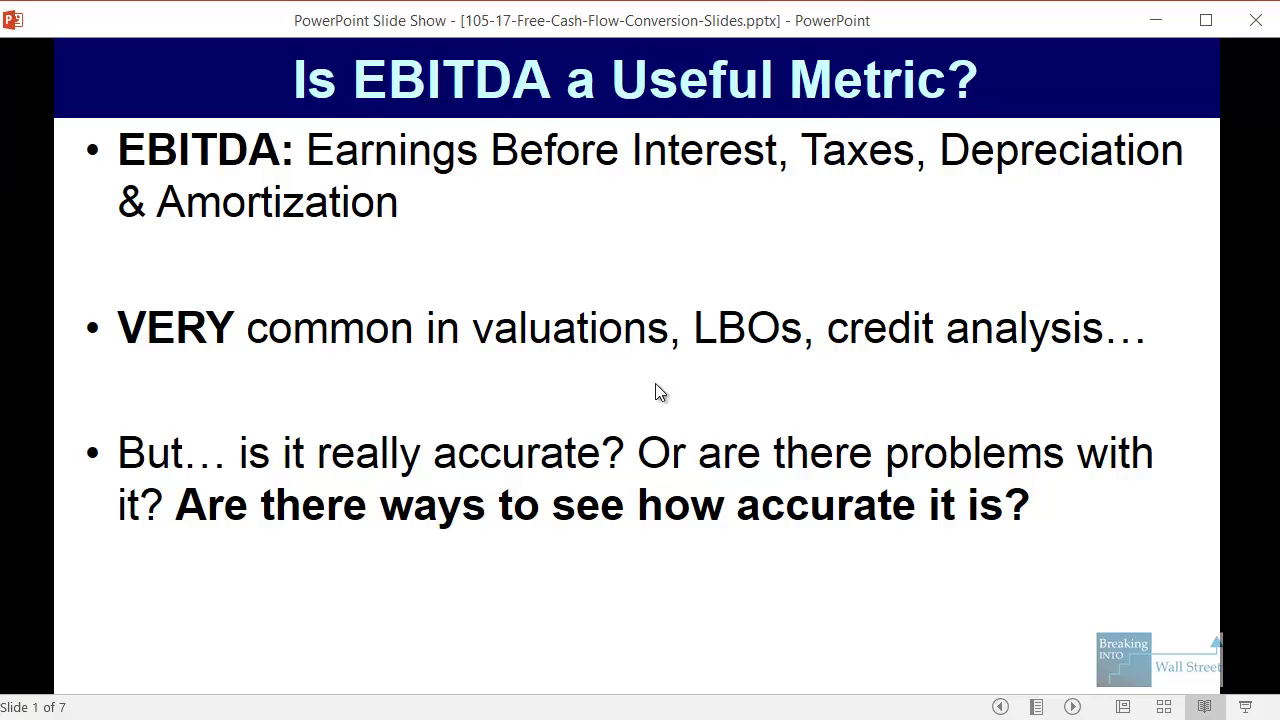
key("Right")
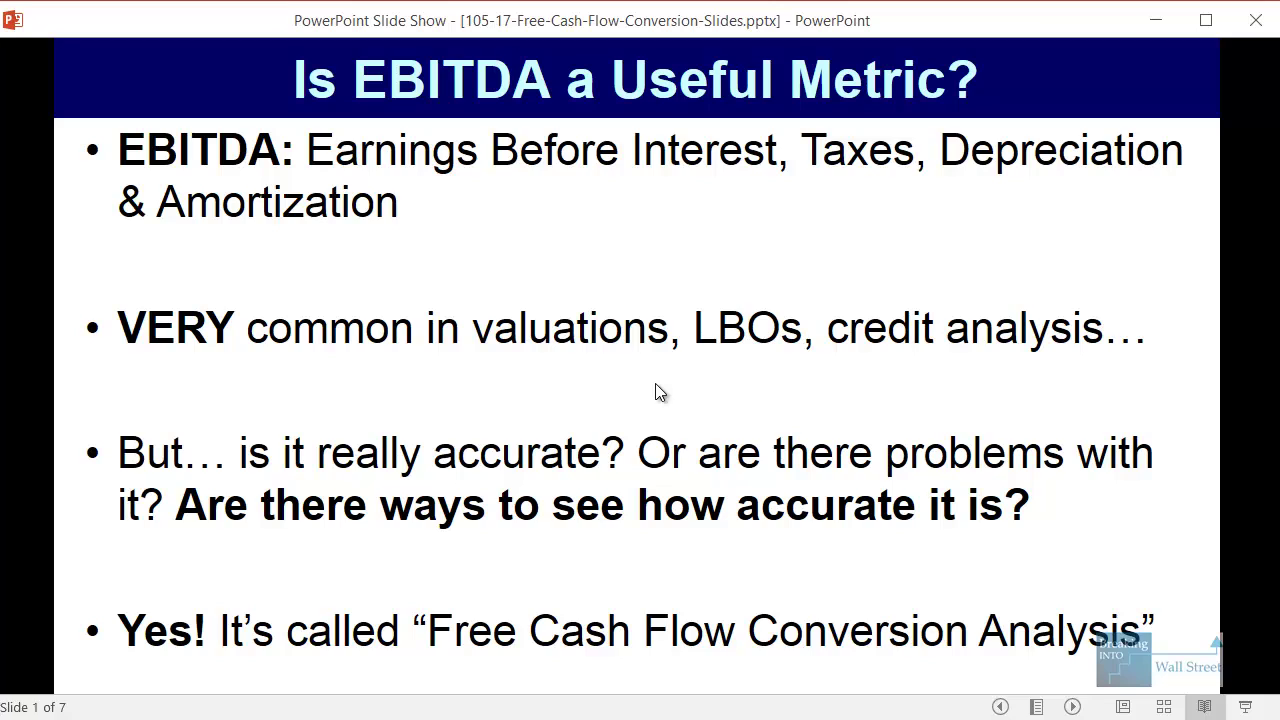
key("Right")
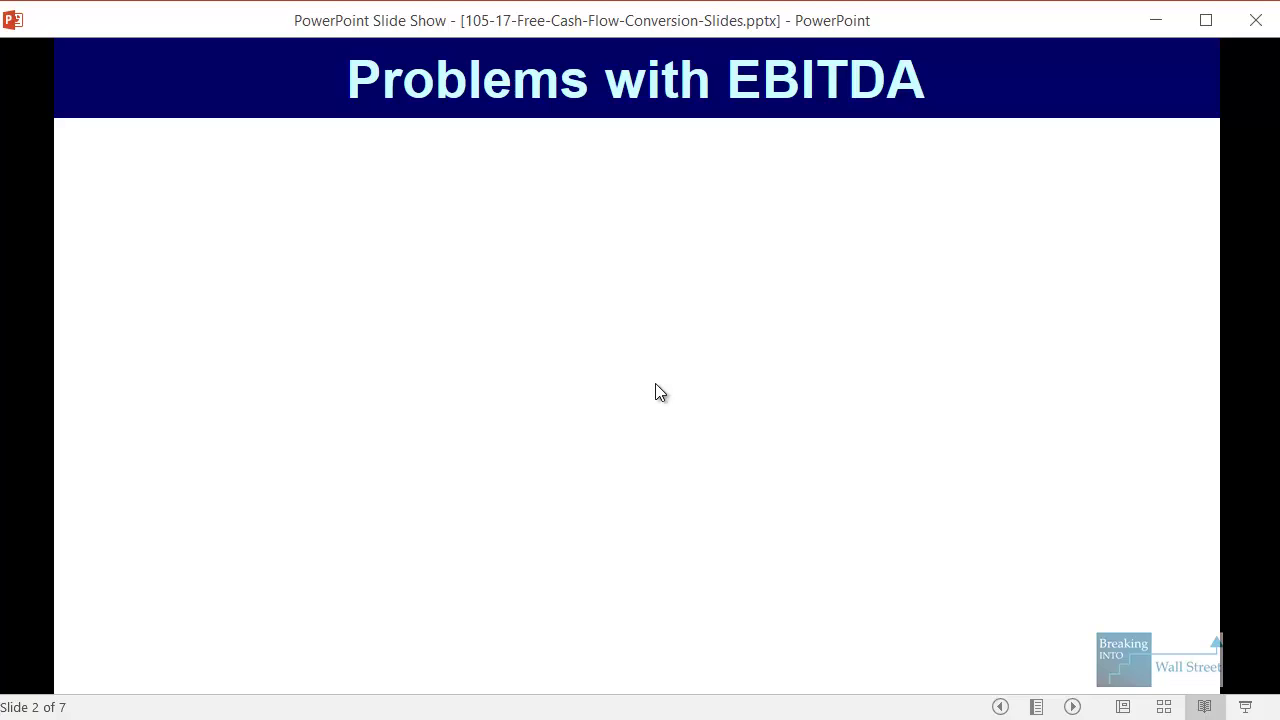
key("Right")
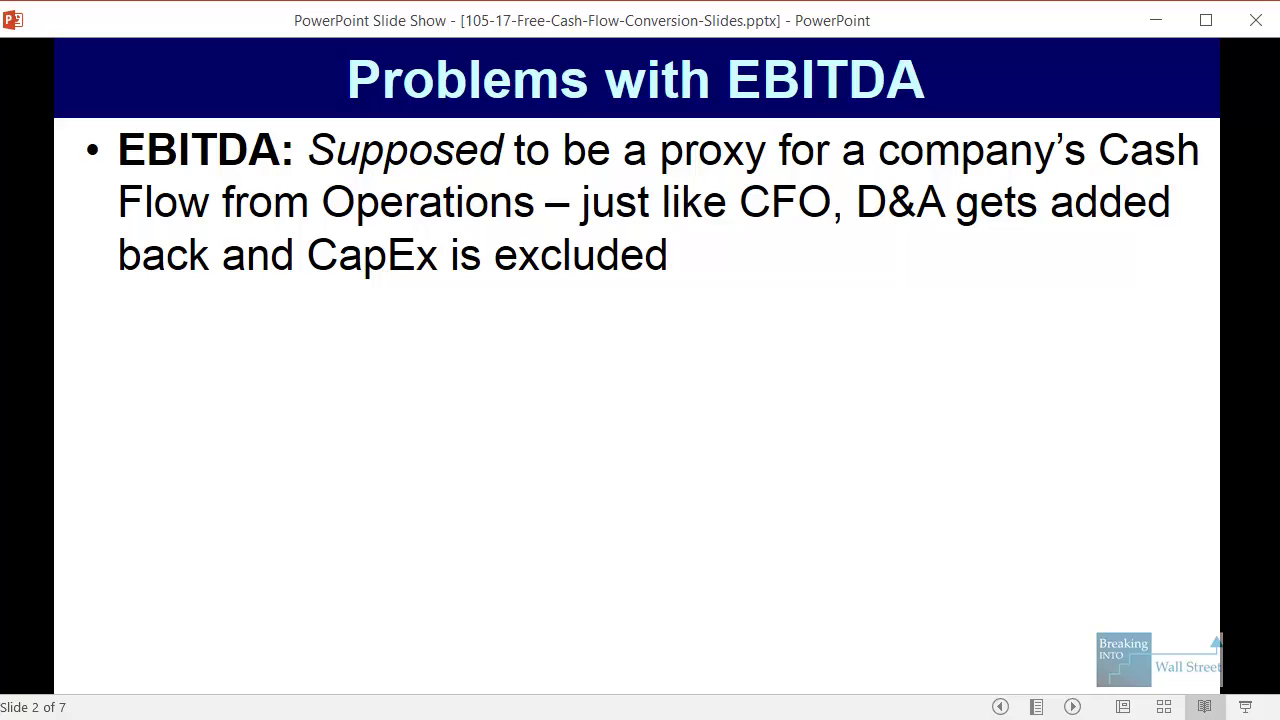
Switch to Foot Locker's Google Finance page in the browser and box Cash from Operating Activities and the Depreciation and Amortization rows in the cash flow statement.
key("alt+Tab")
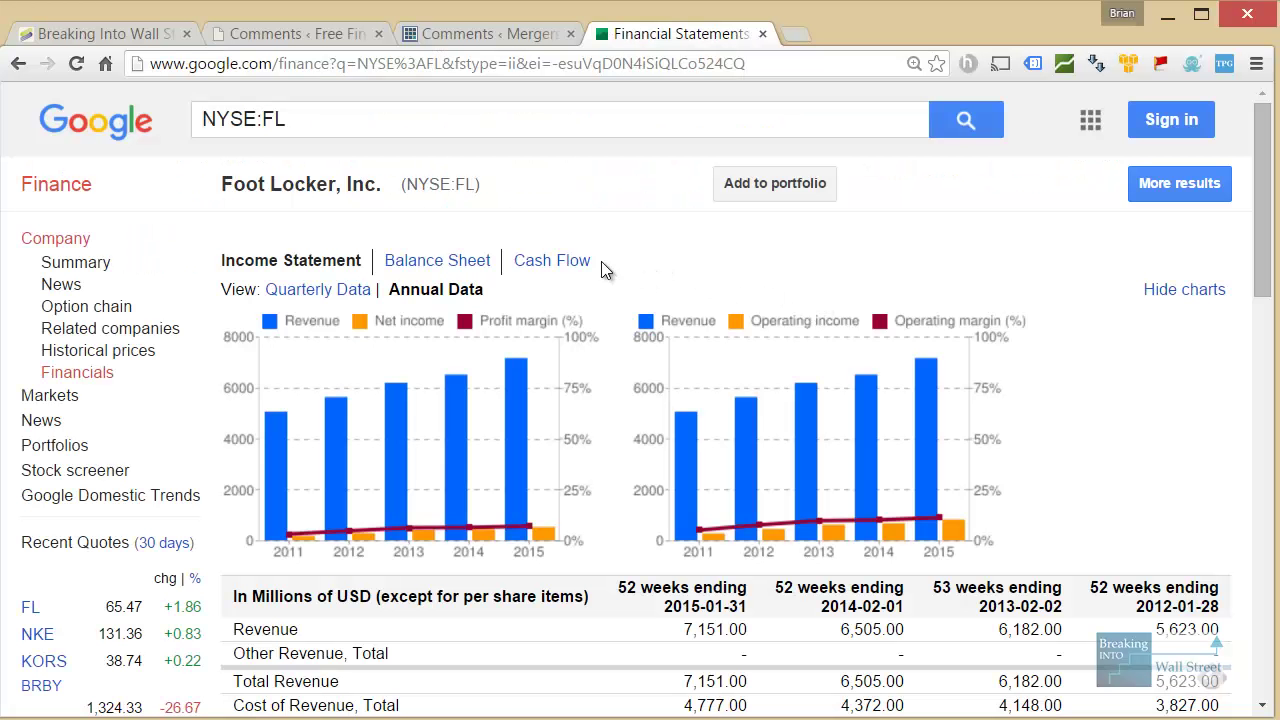
left_click(547, 265)
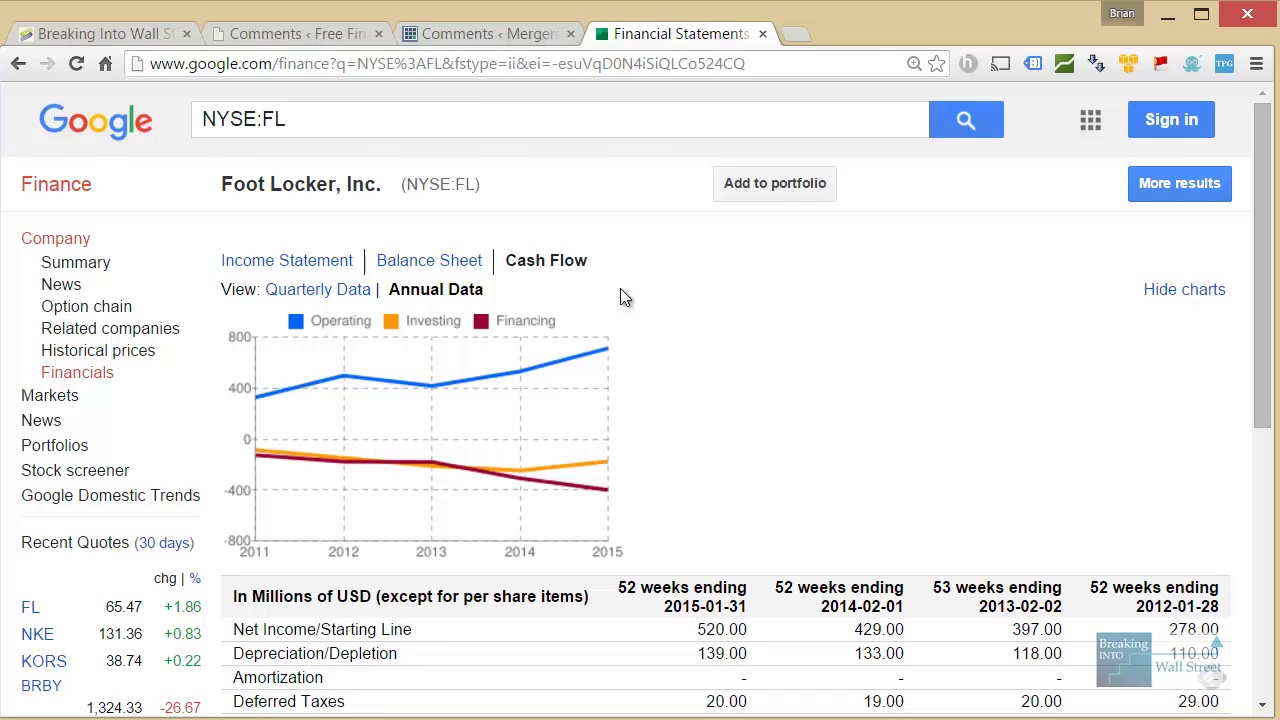
scroll(620, 292, "down", 2)
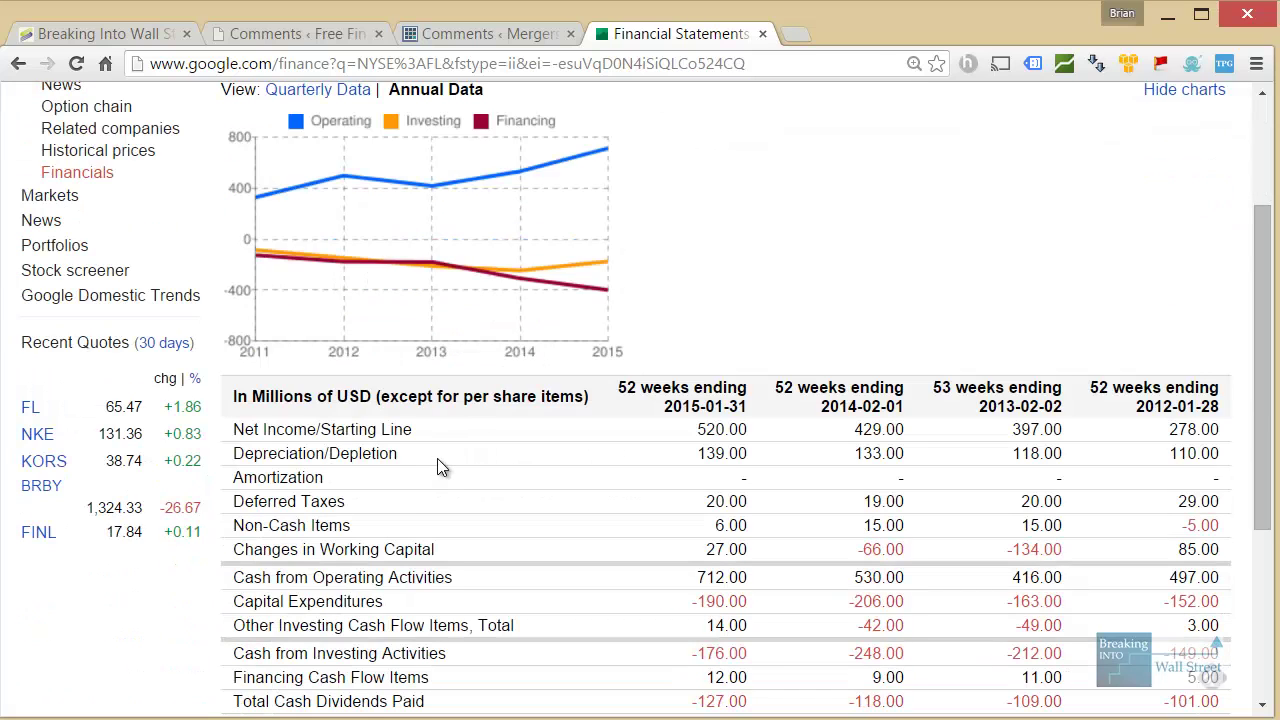
mouse_move(214, 562)
left_mouse_down()
mouse_move(228, 580)
mouse_move(476, 594)
left_mouse_up()
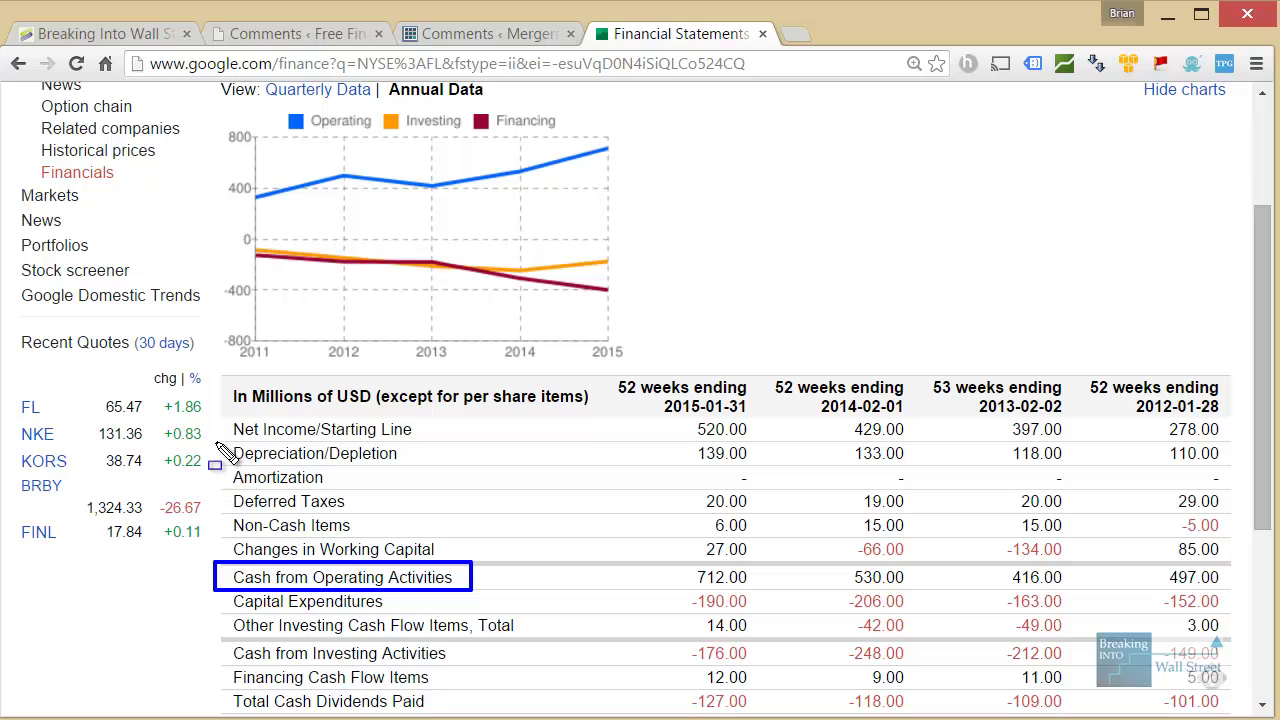
mouse_move(214, 442)
left_mouse_down()
mouse_move(498, 492)
mouse_move(1232, 467)
left_mouse_up()
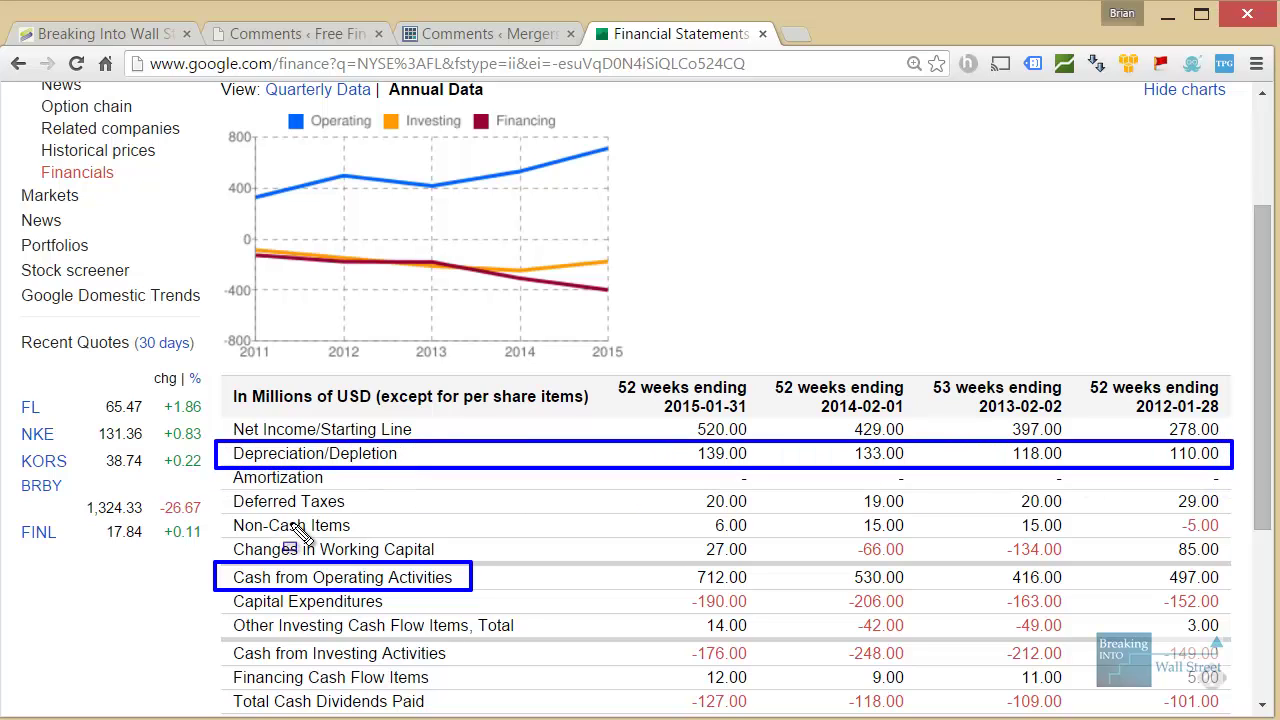
left_click(219, 465)
left_click_drag(405, 475, 1250, 500)
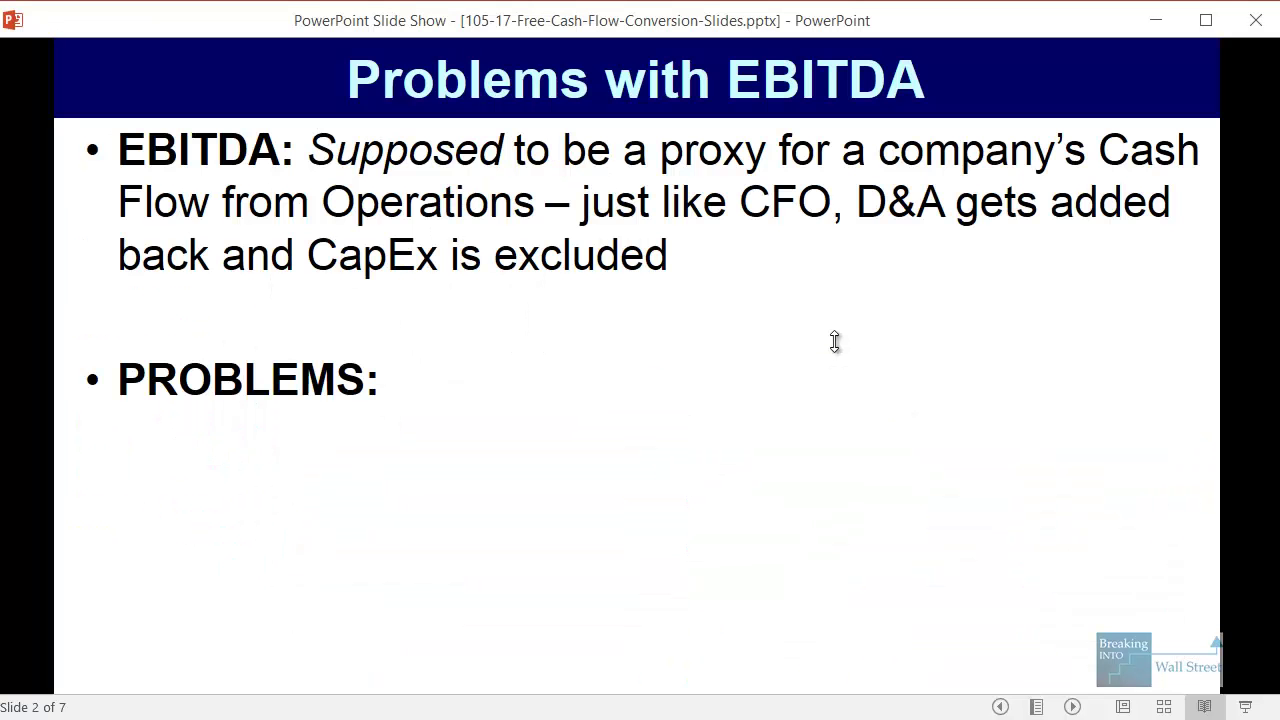
Reveal the taxes and interest problem, then box the non-operating, pre-tax, after-tax and Net Income rows on Foot Locker's income statement in the browser.
key("Right")
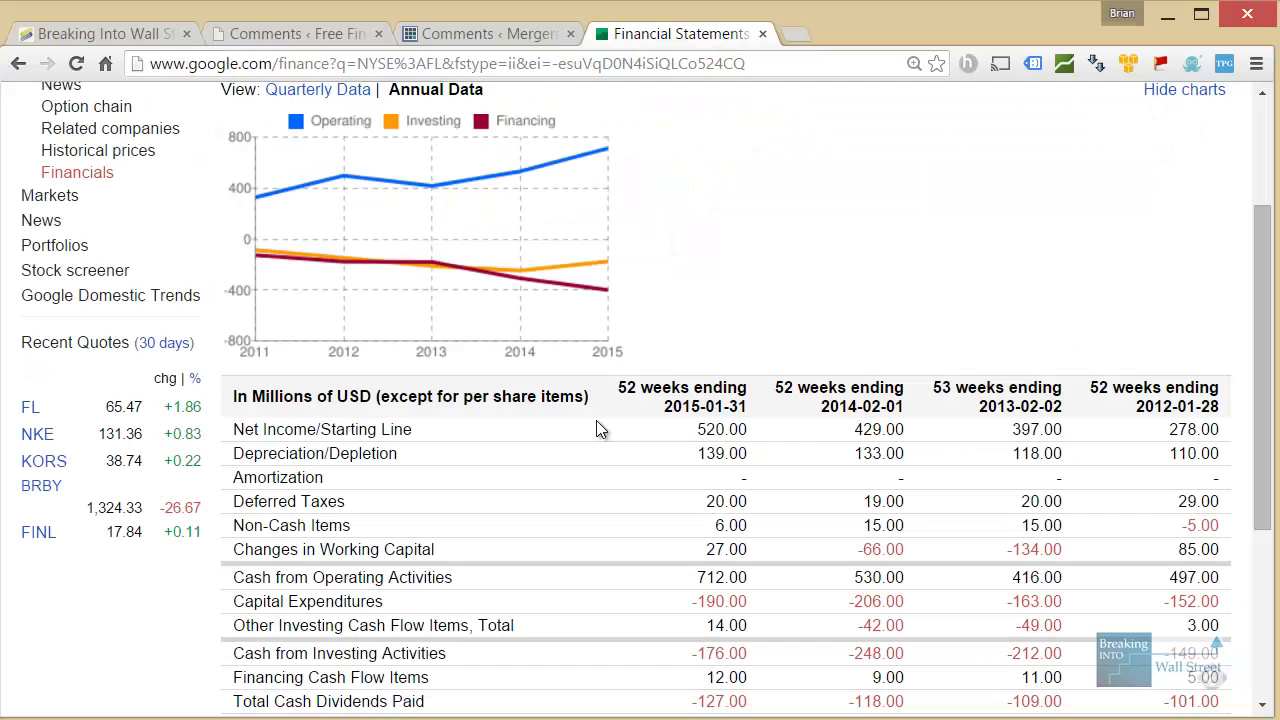
scroll(445, 500, "up", 1)
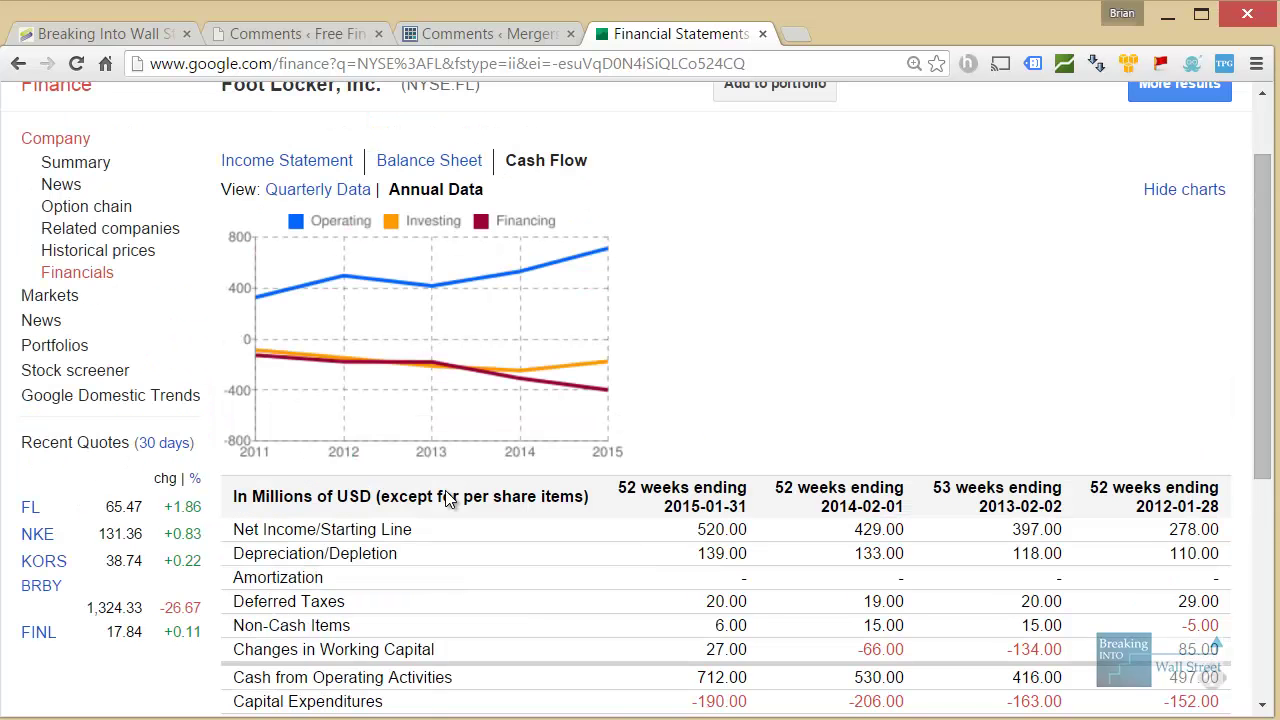
left_click_drag(256, 530, 1207, 529)
left_click(344, 163)
scroll(617, 447, "down", 6)
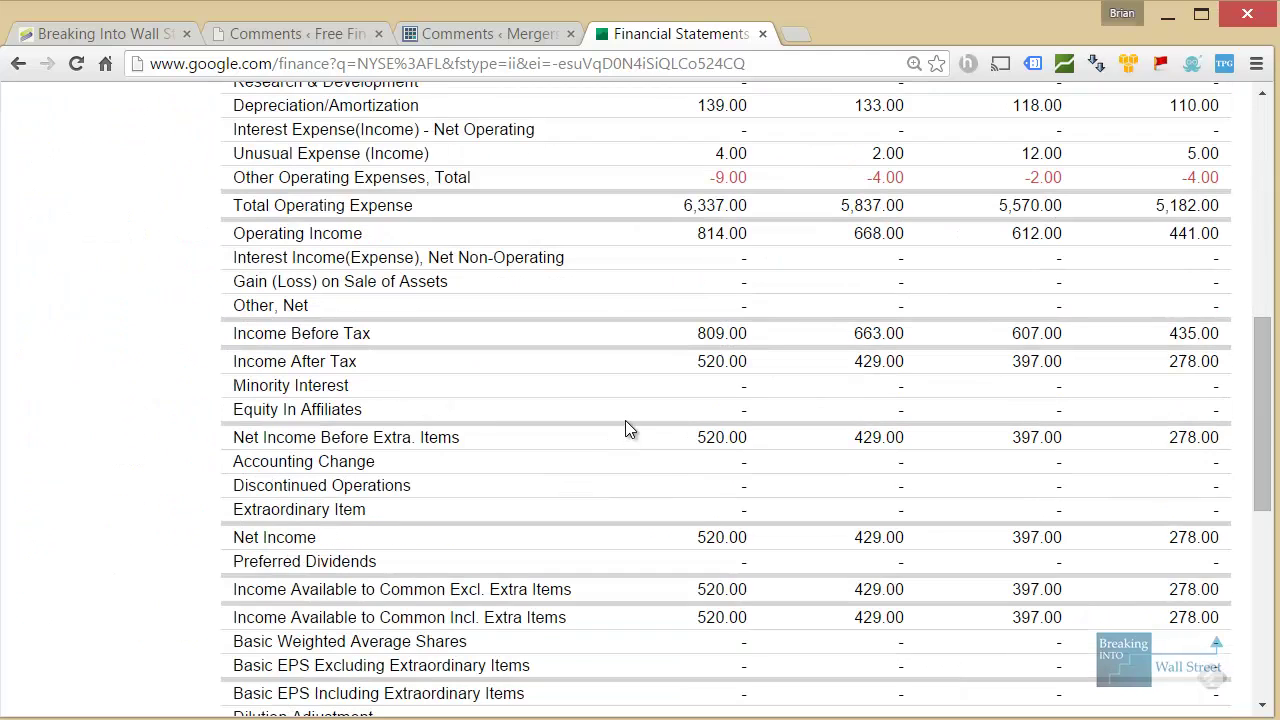
left_click_drag(358, 319, 229, 320)
left_click_drag(505, 337, 1247, 373)
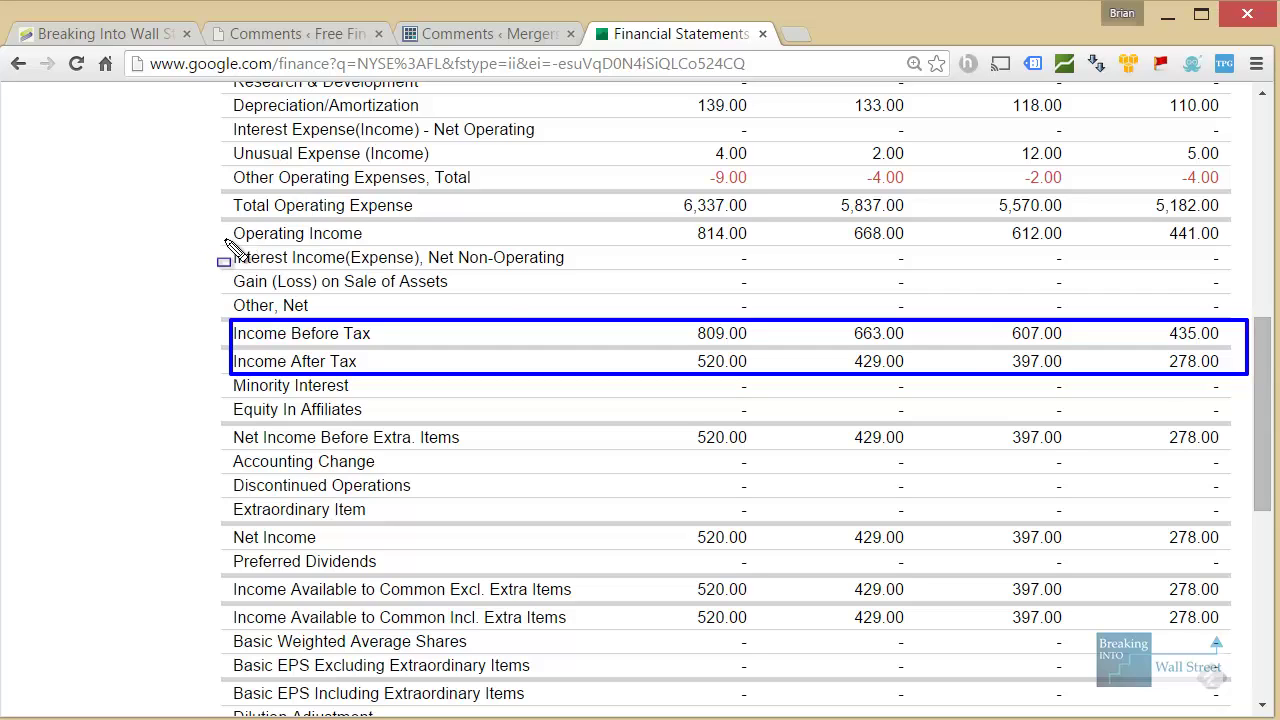
mouse_move(225, 238)
left_mouse_down()
mouse_move(826, 306)
mouse_move(1243, 323)
left_mouse_up()
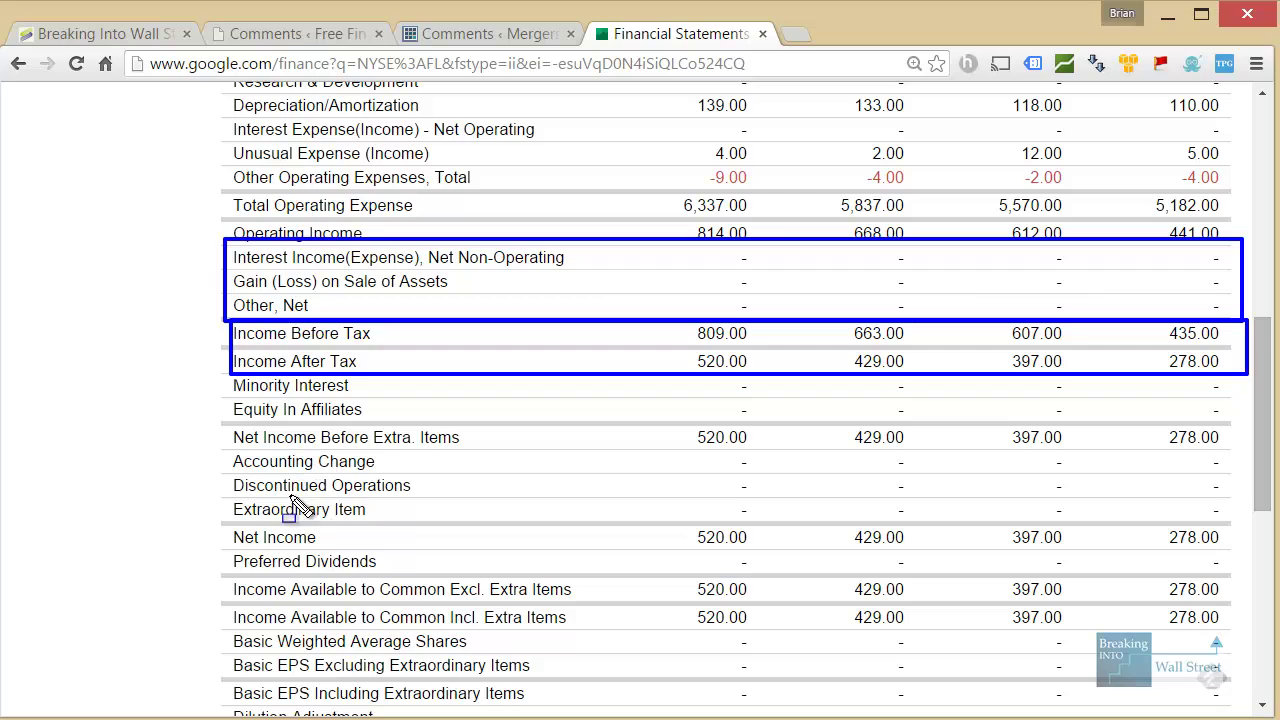
mouse_move(227, 528)
left_mouse_down()
mouse_move(1049, 517)
mouse_move(1244, 553)
left_mouse_up()
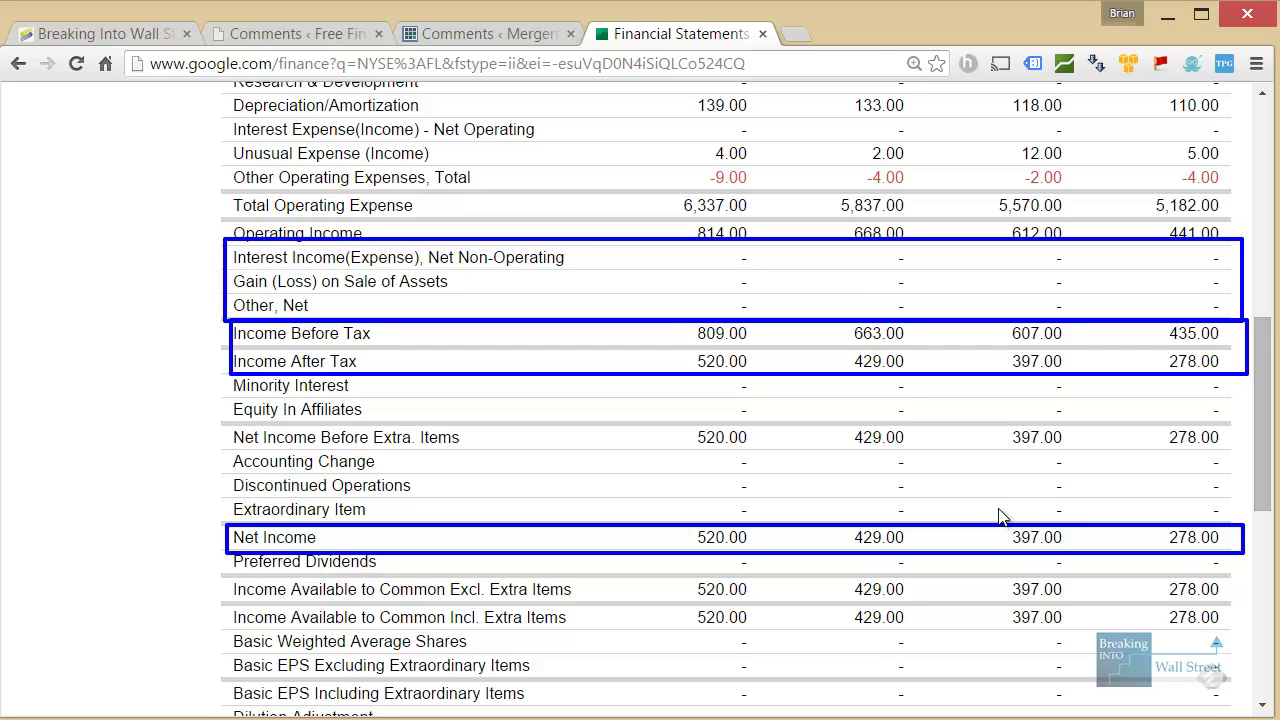
key("Escape")
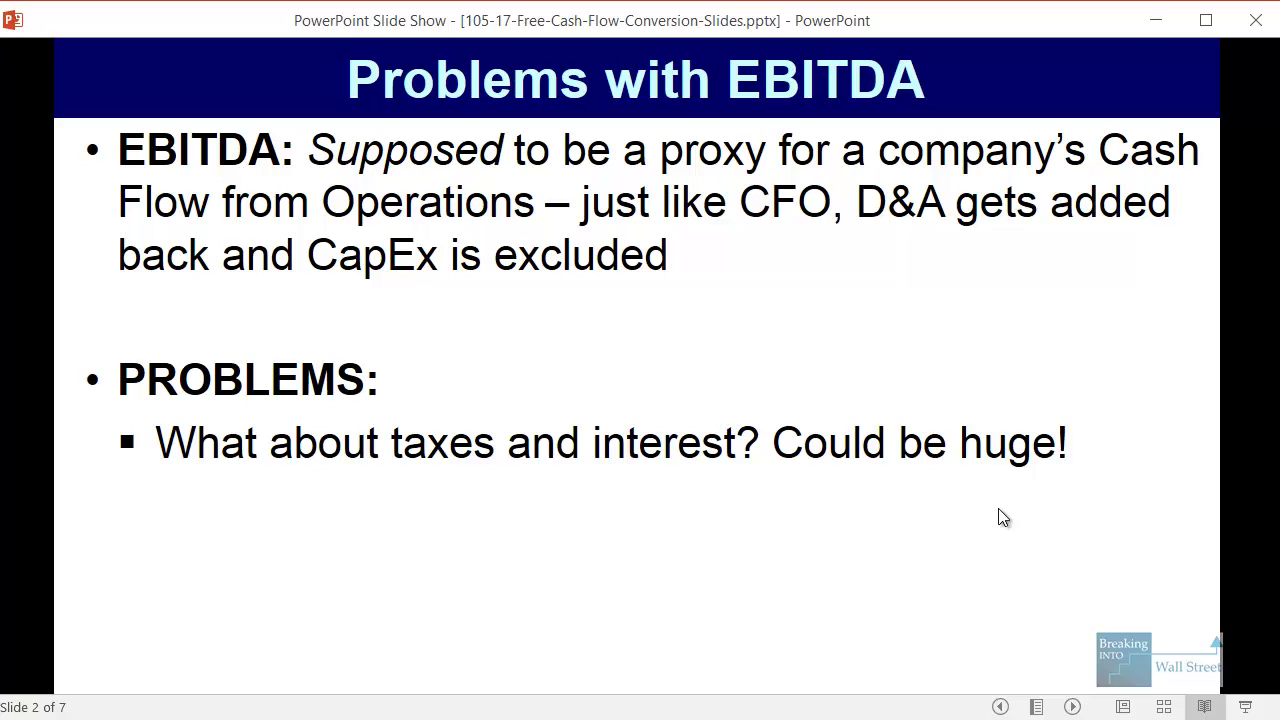
Reveal the Working Capital bullet, then box Changes in Working Capital and the 2013 working capital and net income figures in Foot Locker's cash flow statement.
left_click(998, 508)
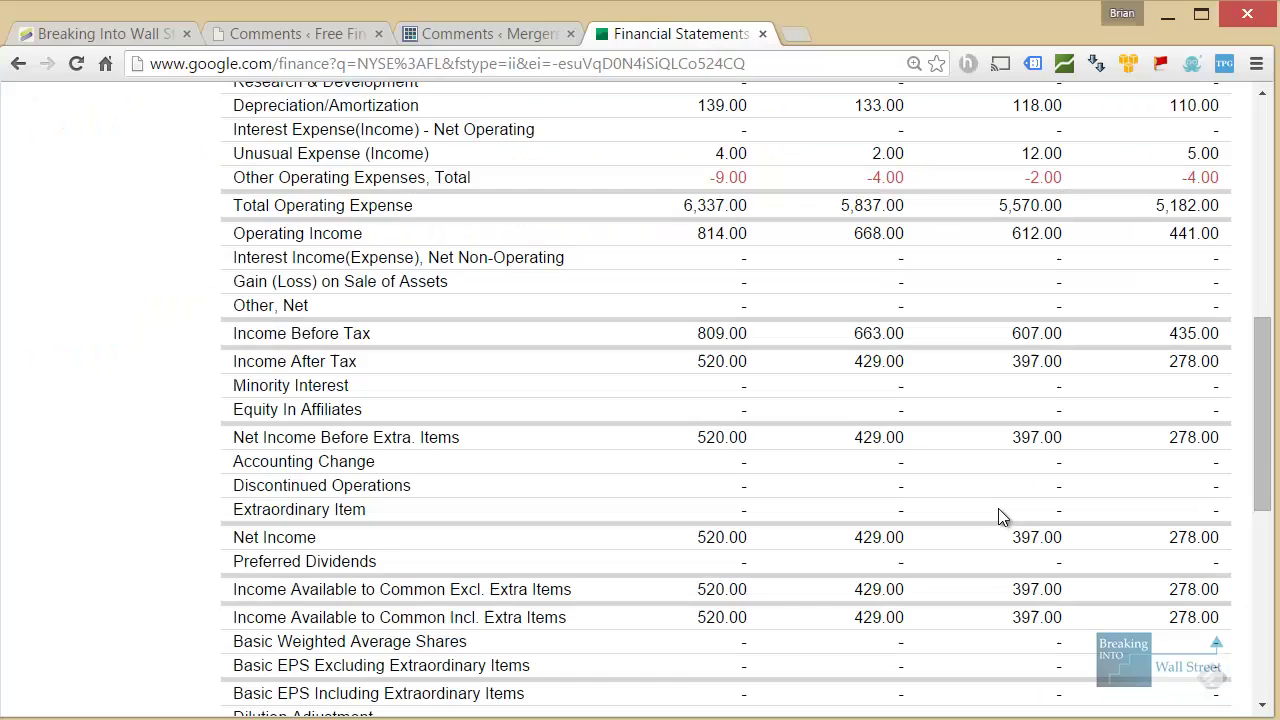
scroll(640, 400, "up", 7)
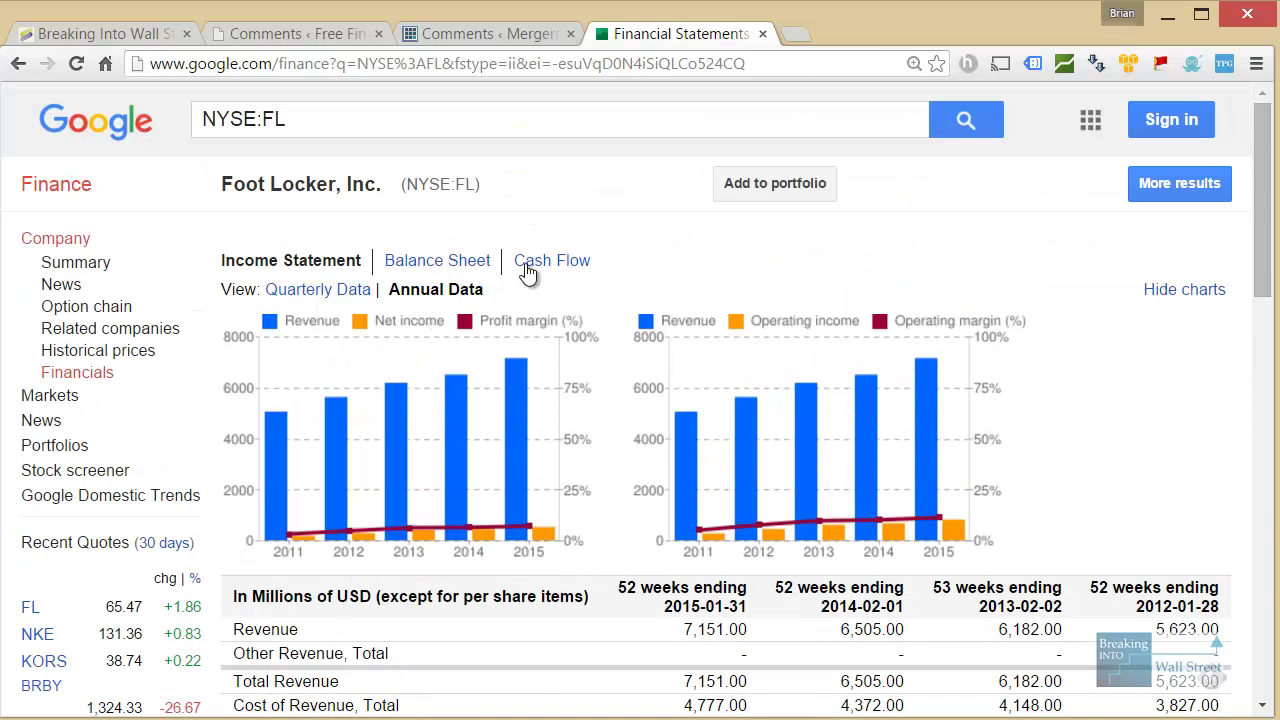
left_click(528, 268)
scroll(596, 387, "down", 2)
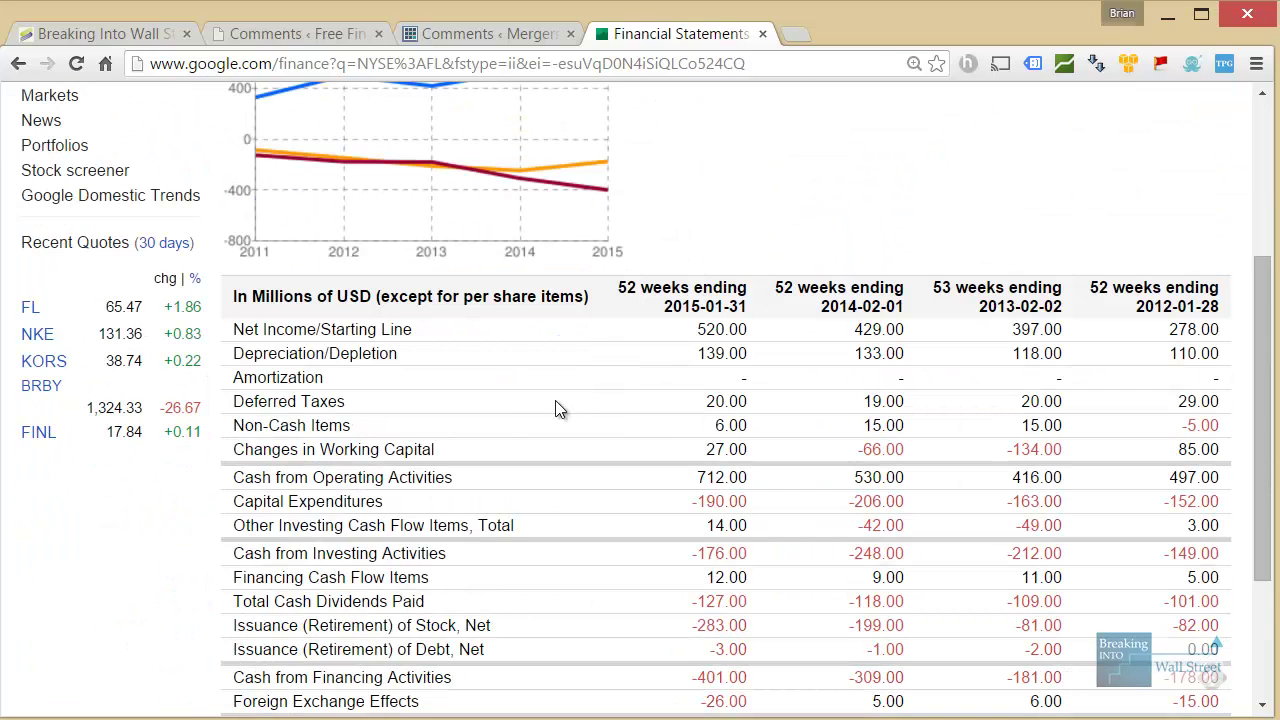
mouse_move(672, 434)
left_mouse_down()
mouse_move(1250, 450)
mouse_move(1232, 456)
mouse_move(1238, 470)
left_mouse_up()
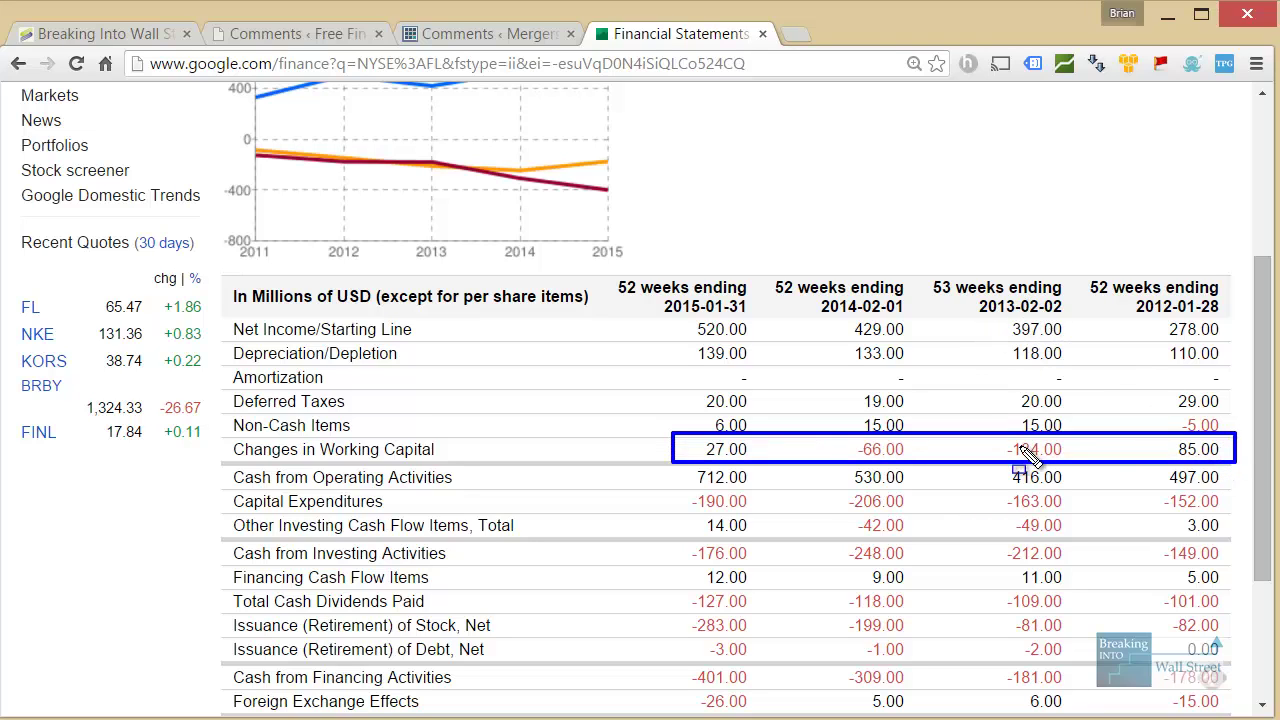
left_click_drag(998, 436, 1080, 462)
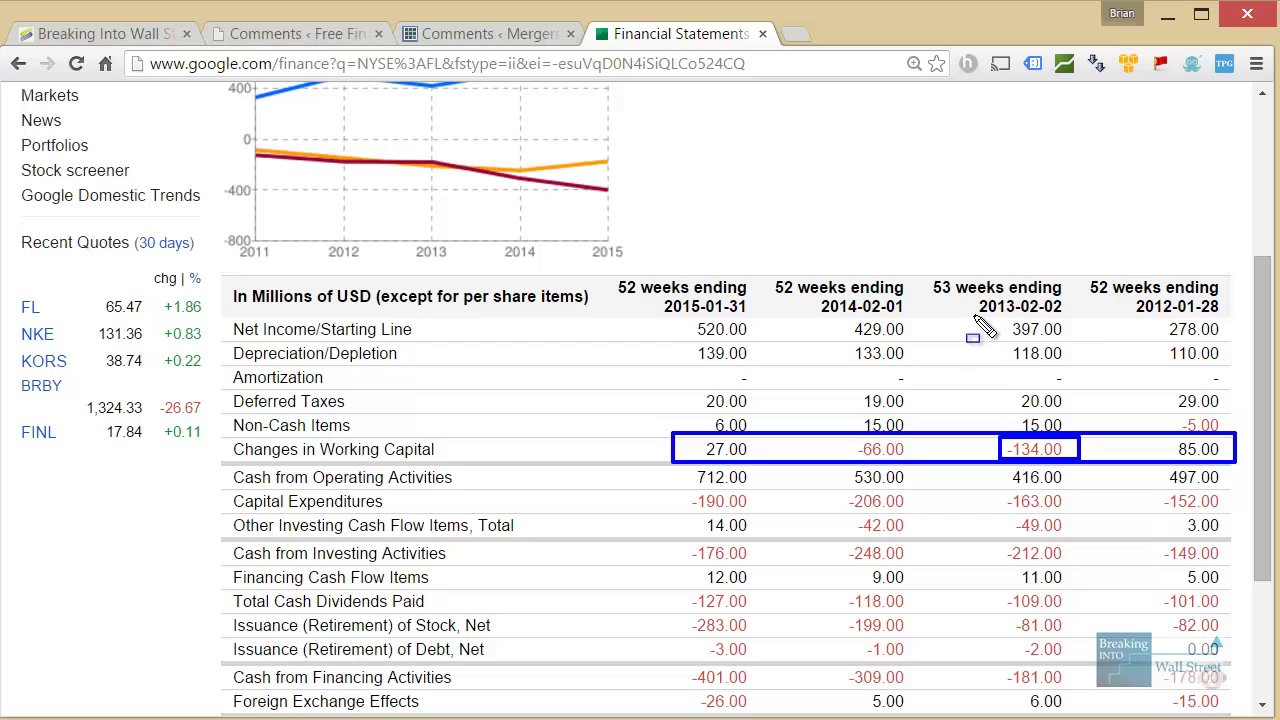
left_click_drag(972, 317, 1092, 344)
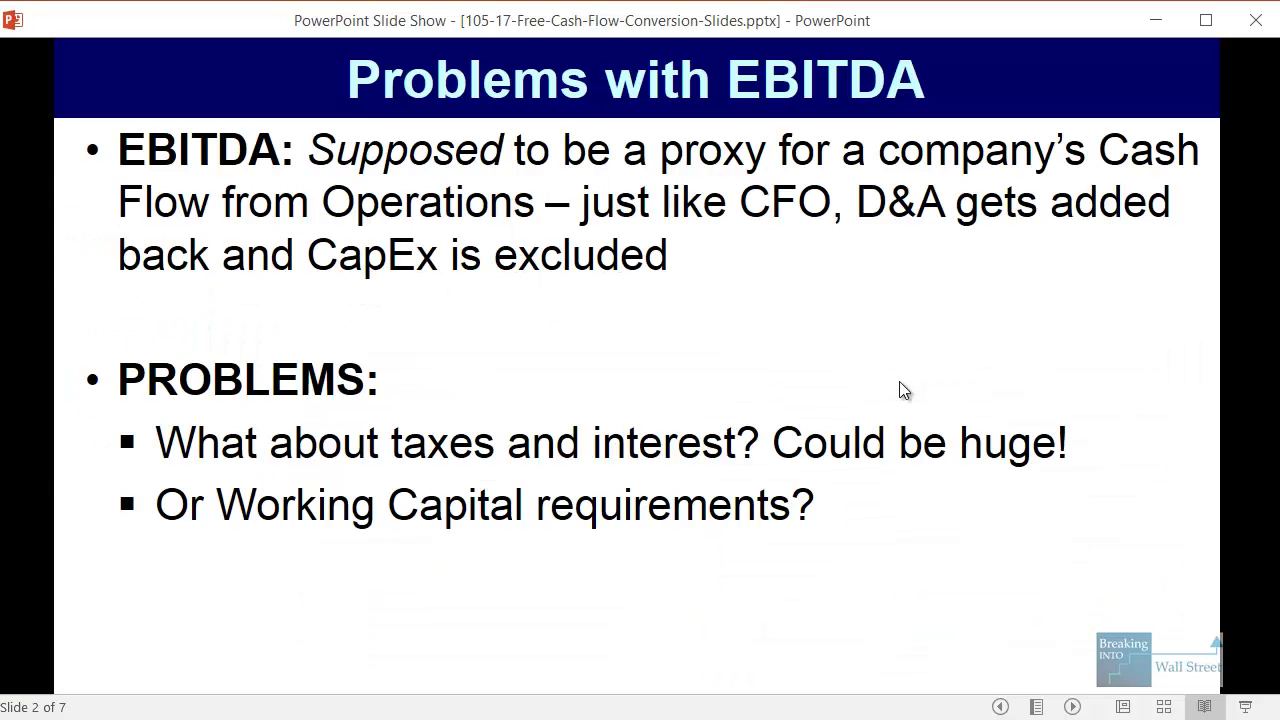
Reveal the slide's CapEx bullet, box the Capital Expenditures figures in the browser's cash flow statement, and clear the markup.
key("Right")
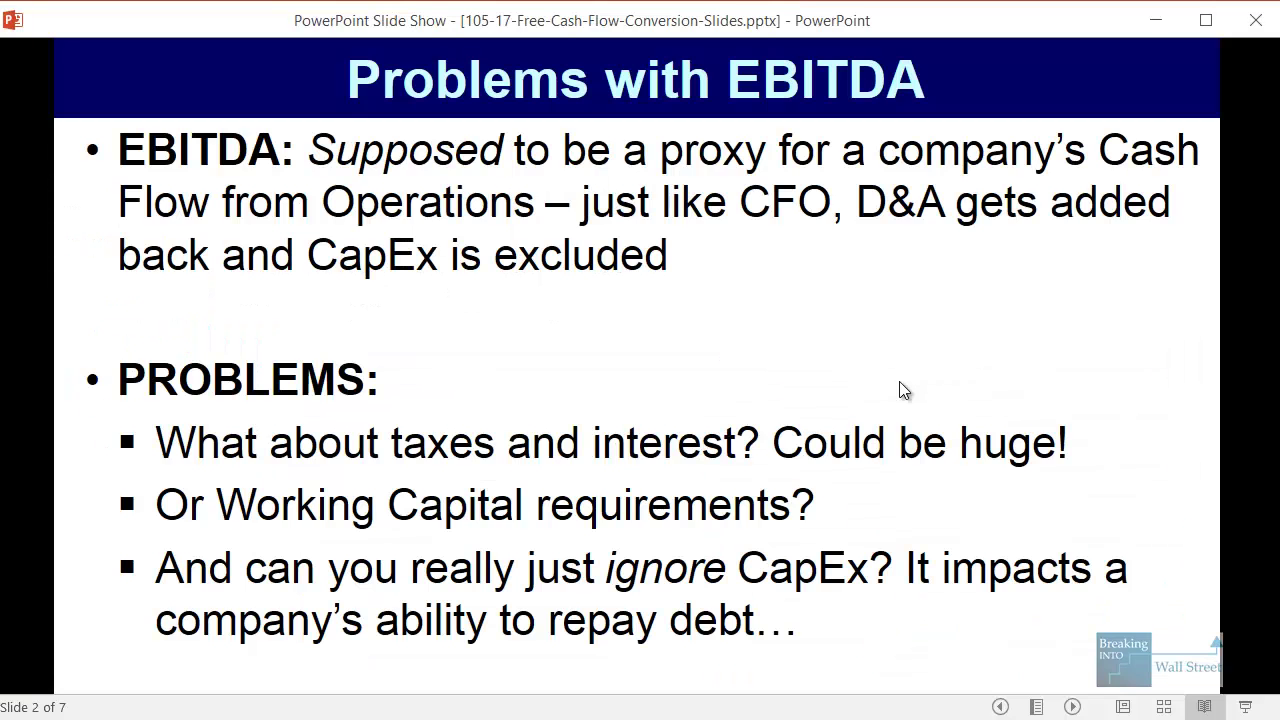
key("alt+Tab")
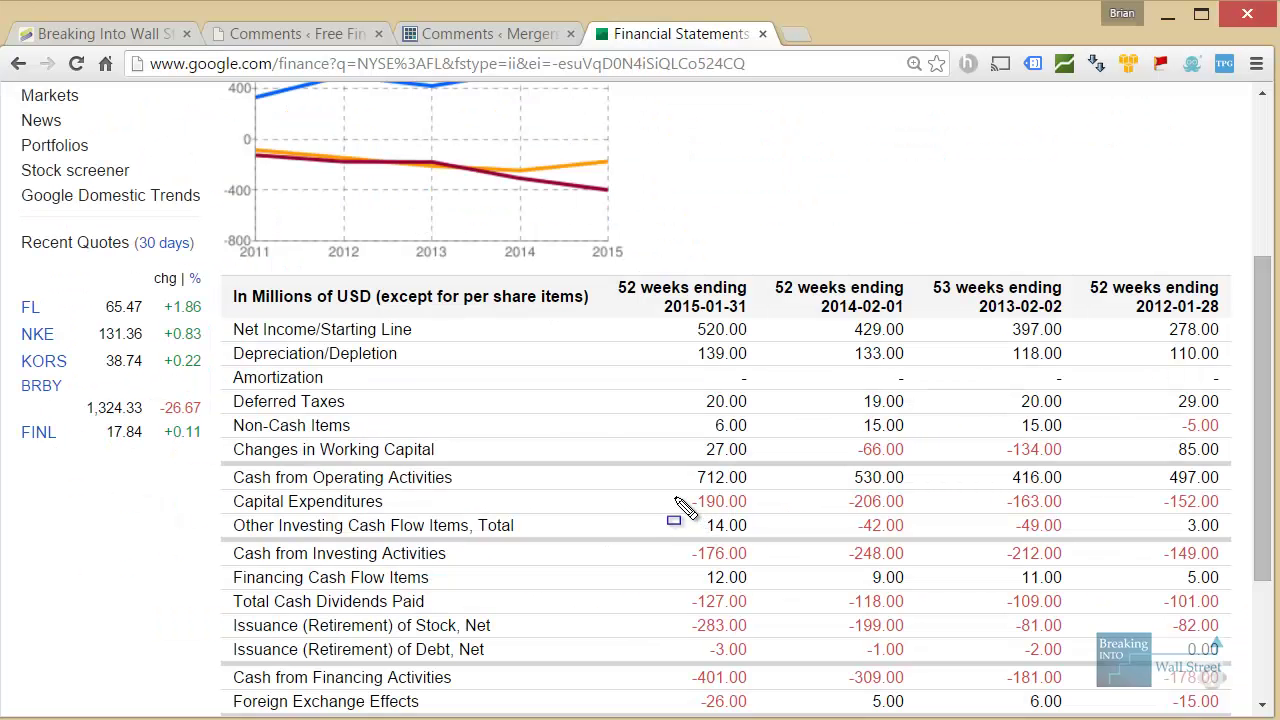
left_click_drag(668, 491, 1250, 510)
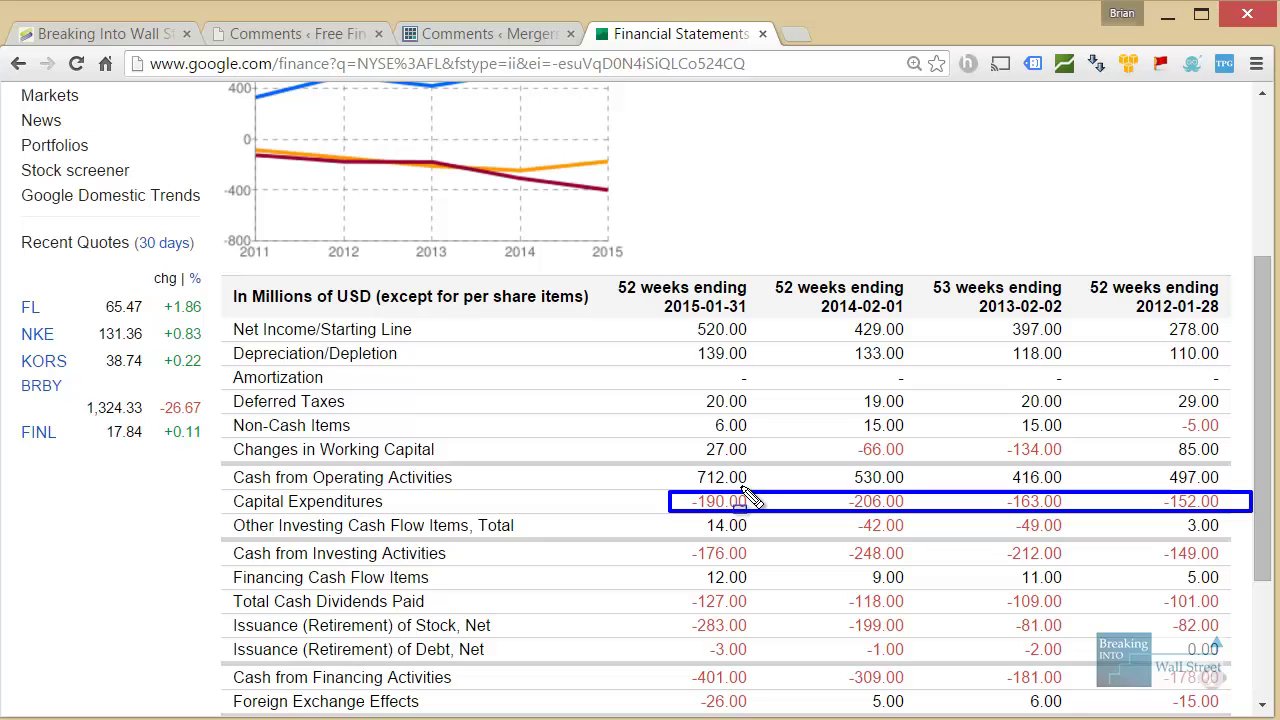
key("Escape")
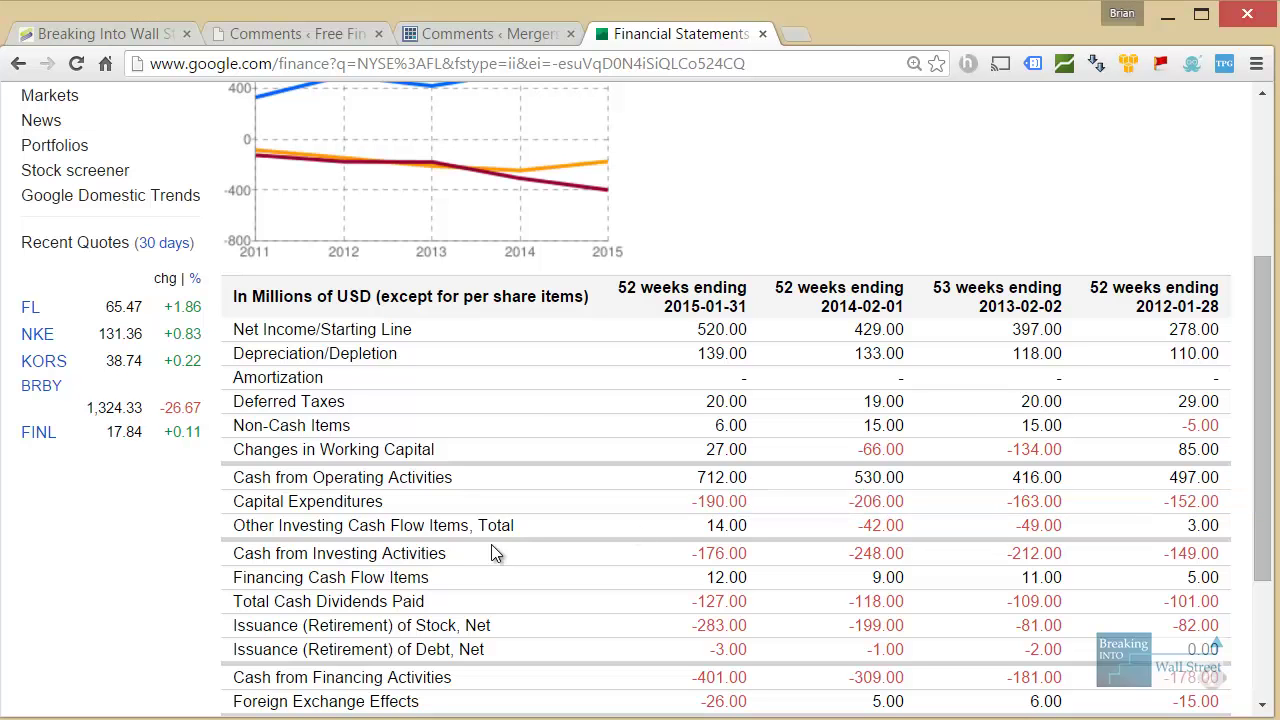
Return to the slide show, advance to the FCF Conversion Analysis slide, and reveal its Solution bullet and conversion table.
key("alt+Tab")
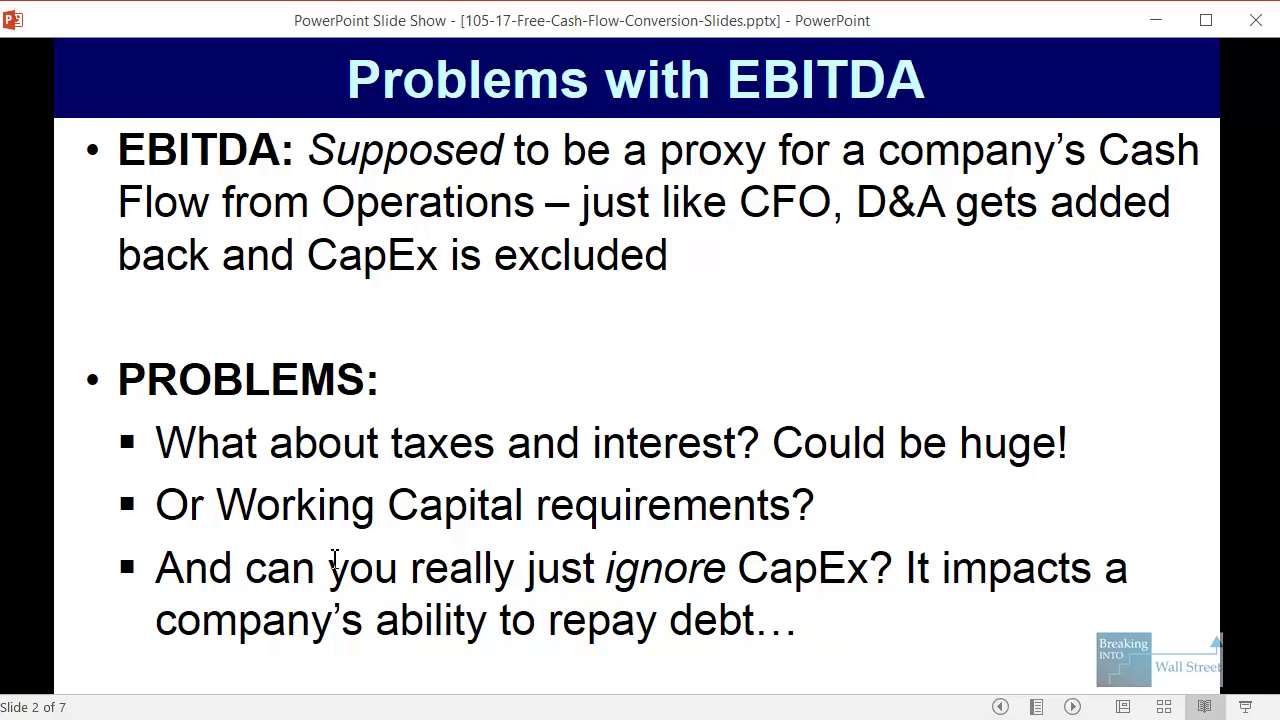
key("Right")
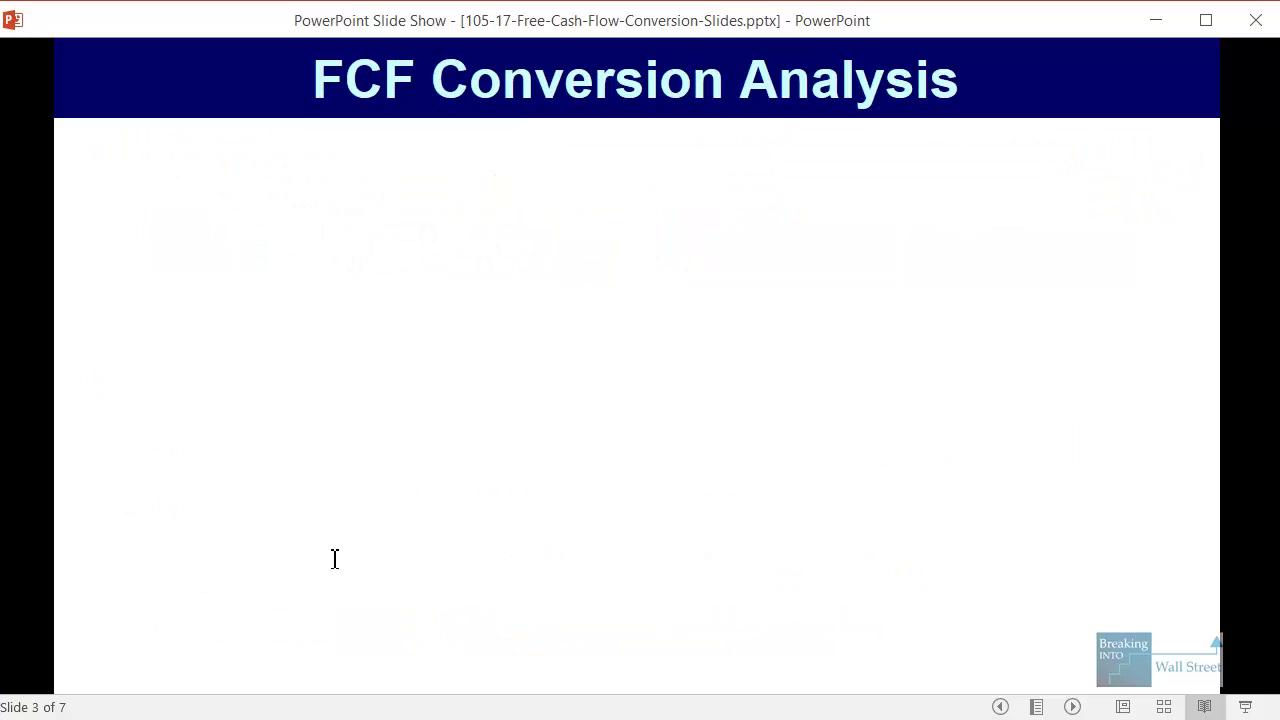
key("Right")
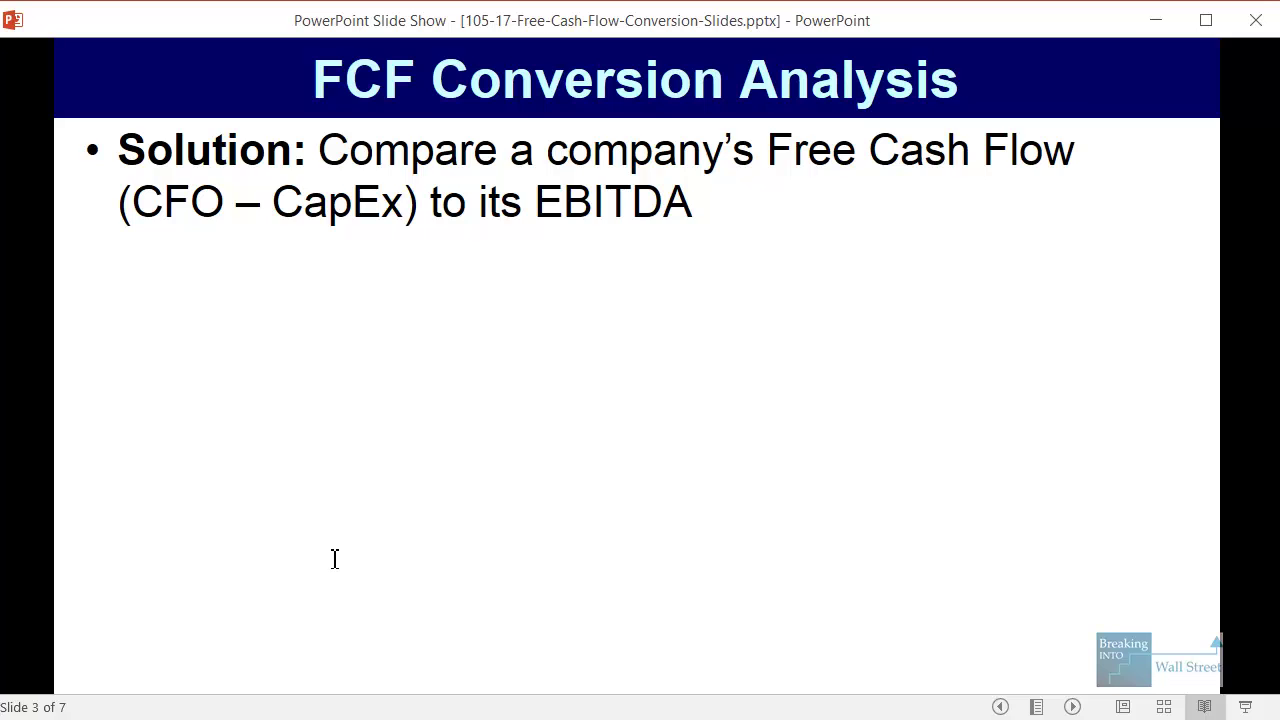
left_click(335, 559)
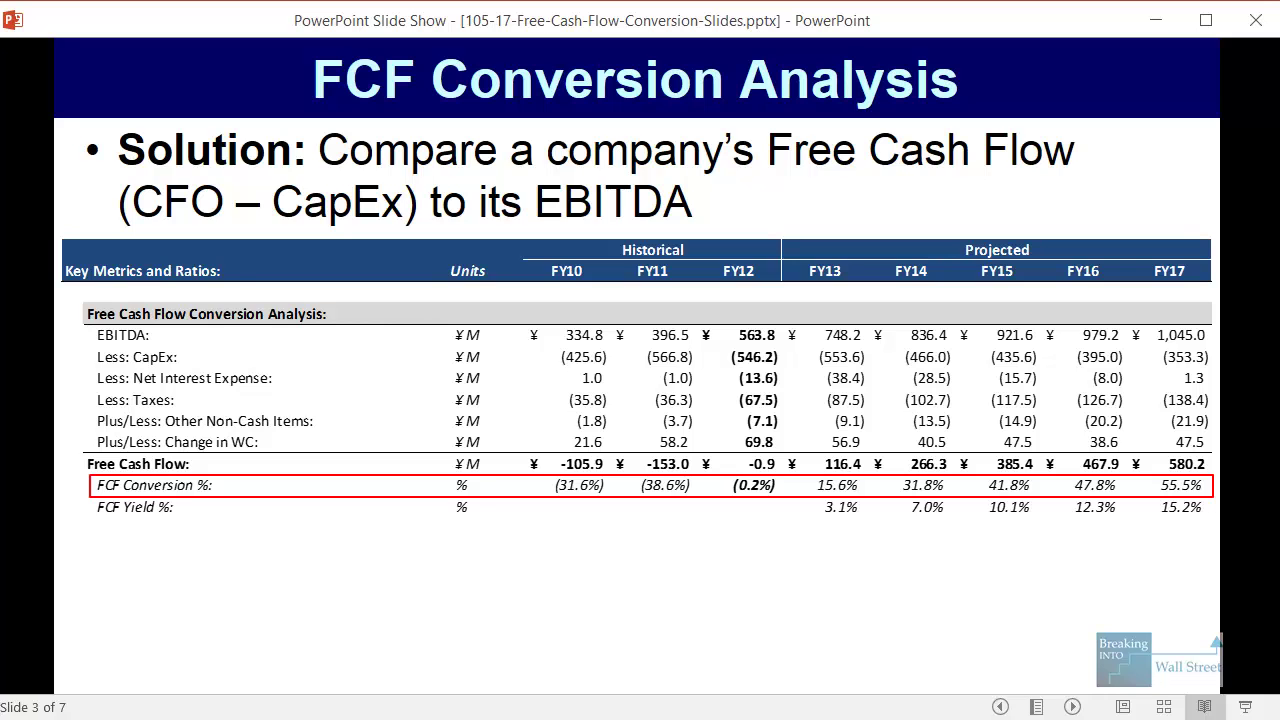
Switch to the 12-Seven-Days-LBO-Model.xlsx workbook and collapse the grouped ratio rows above the Free Cash Flow Conversion Analysis section.
key("alt+Tab")
scroll(608, 575, "down", 4)
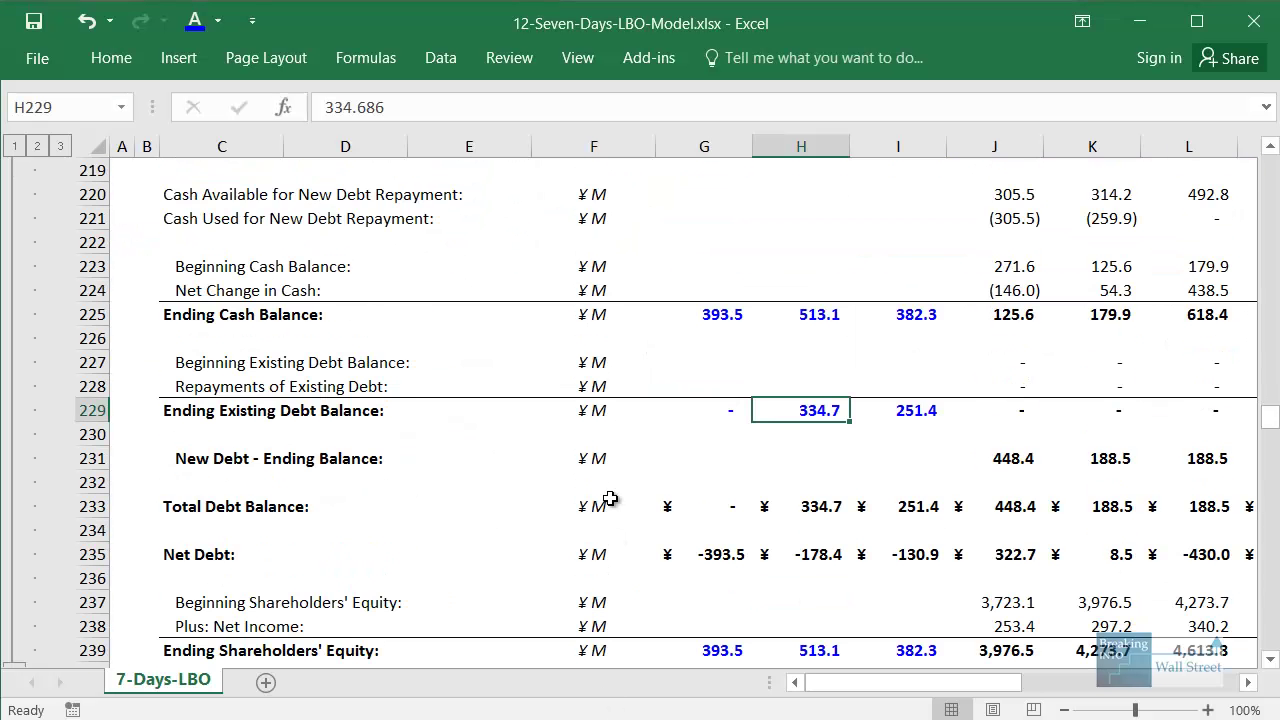
scroll(609, 500, "down", 18)
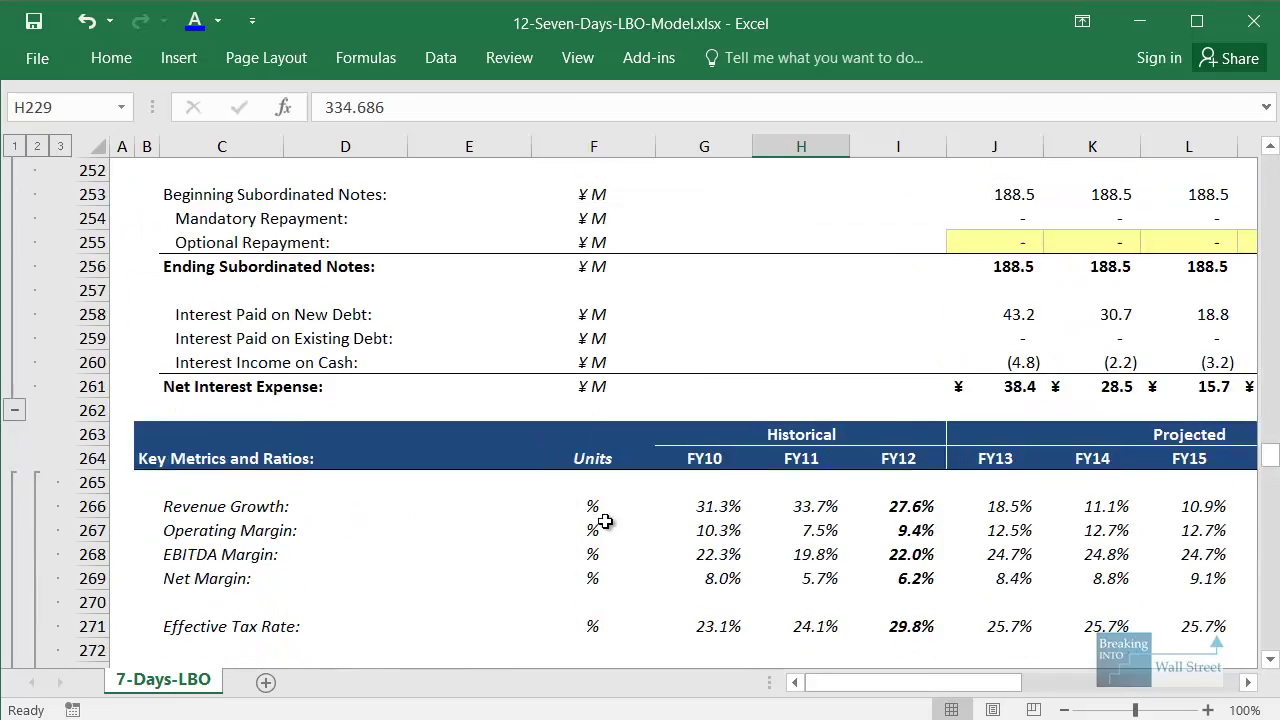
scroll(607, 521, "down", 5)
scroll(607, 521, "up", 5)
scroll(607, 521, "down", 3)
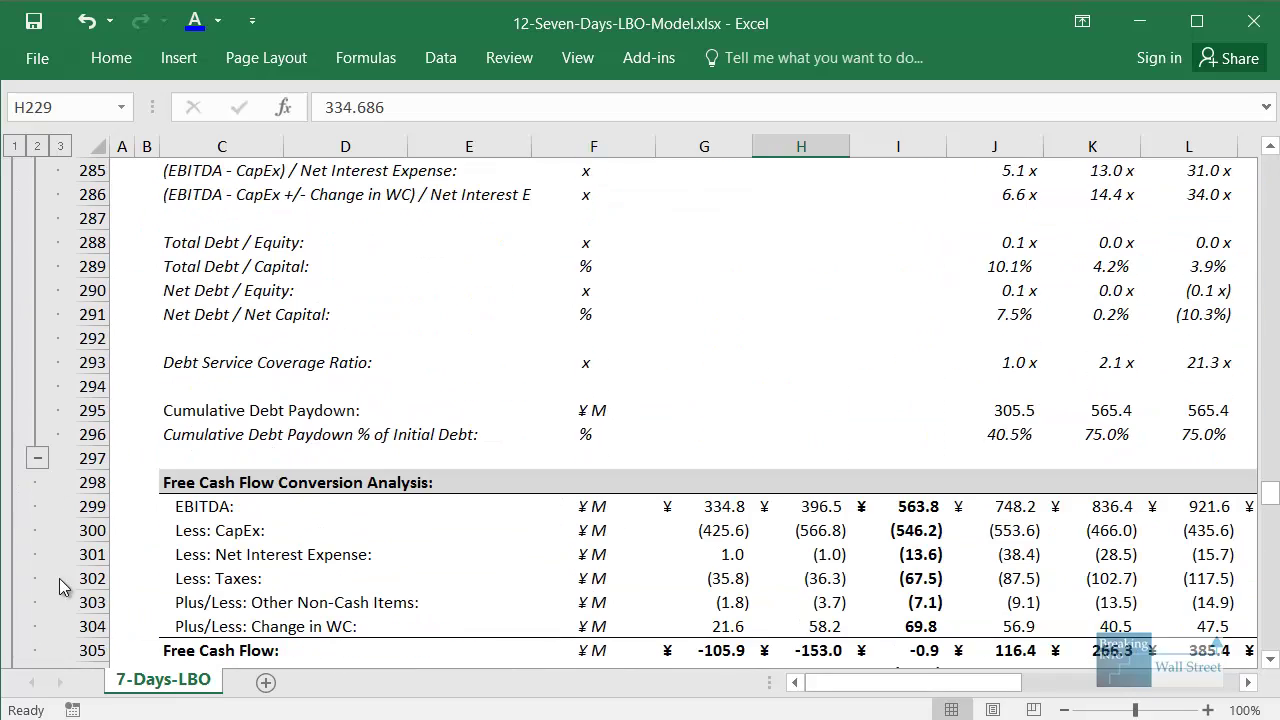
left_click(38, 458)
scroll(190, 415, "up", 3)
left_click(276, 512)
scroll(276, 512, "down", 1)
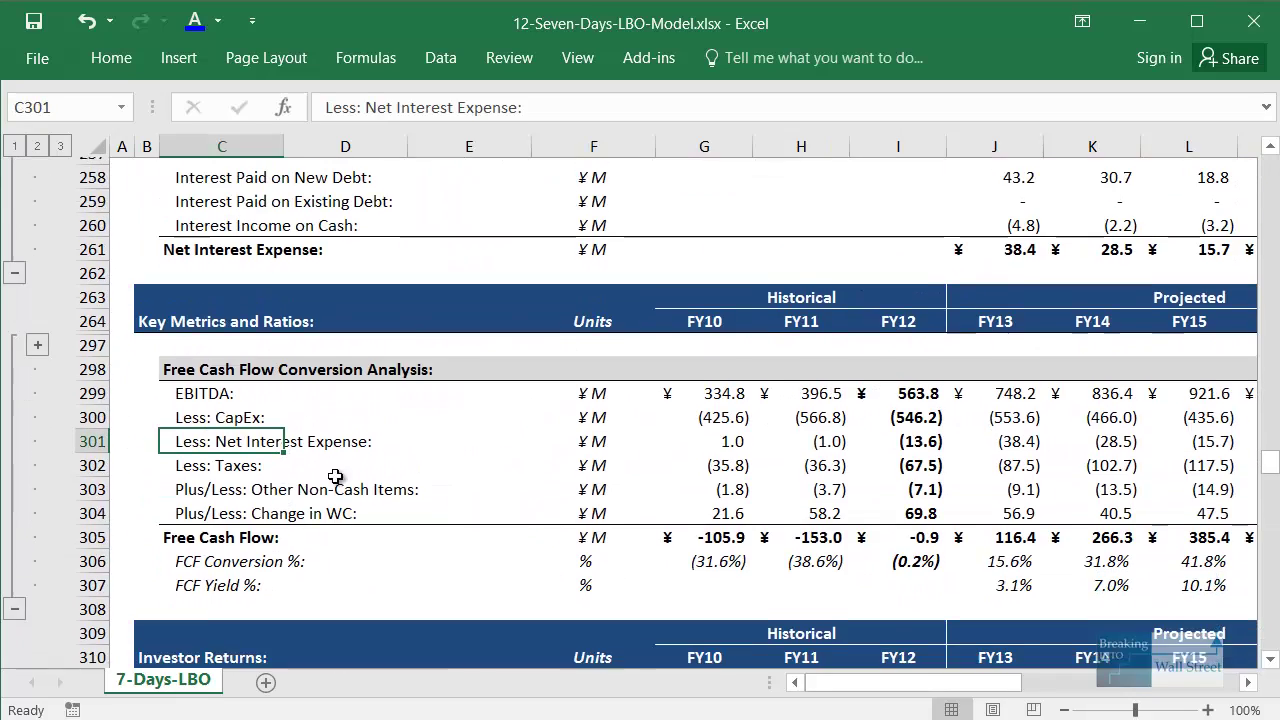
Point out the EBITDA and CapEx lines, then highlight the Net Interest Expense and Taxes rows in the conversion analysis.
left_click(509, 420)
left_click_drag(208, 396, 255, 414)
left_click(221, 466)
key("Up")
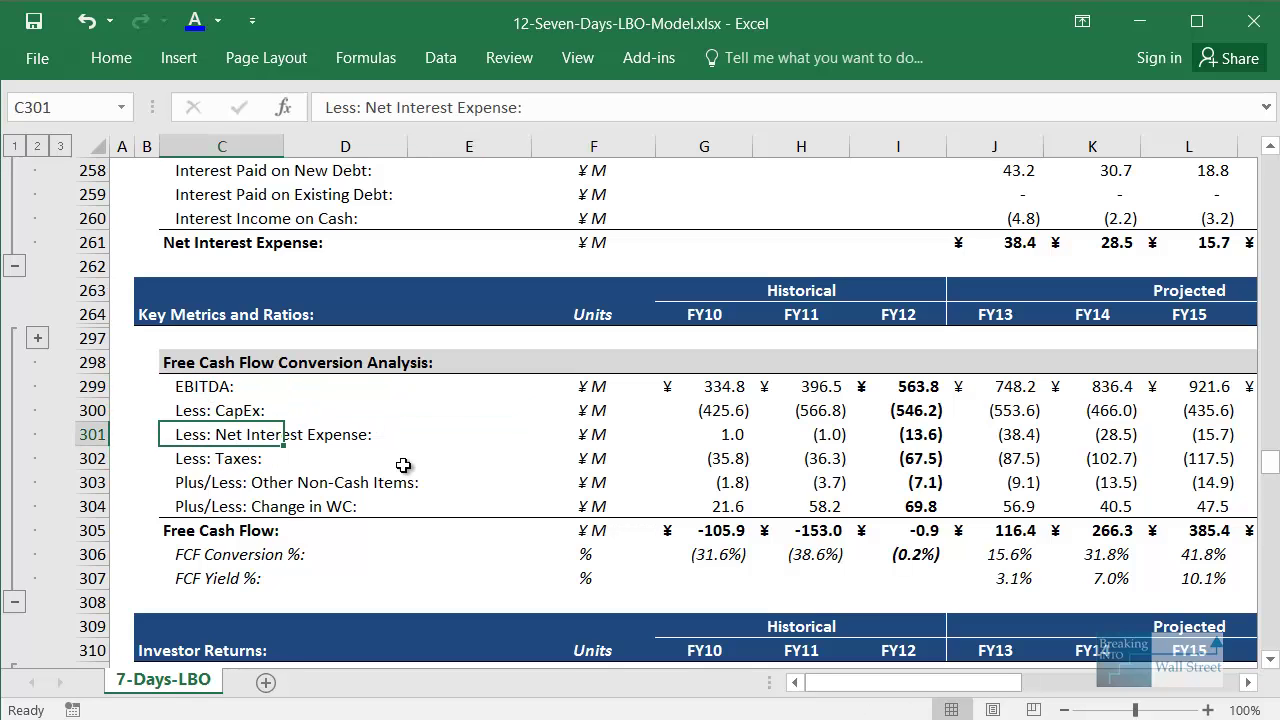
key("Up")
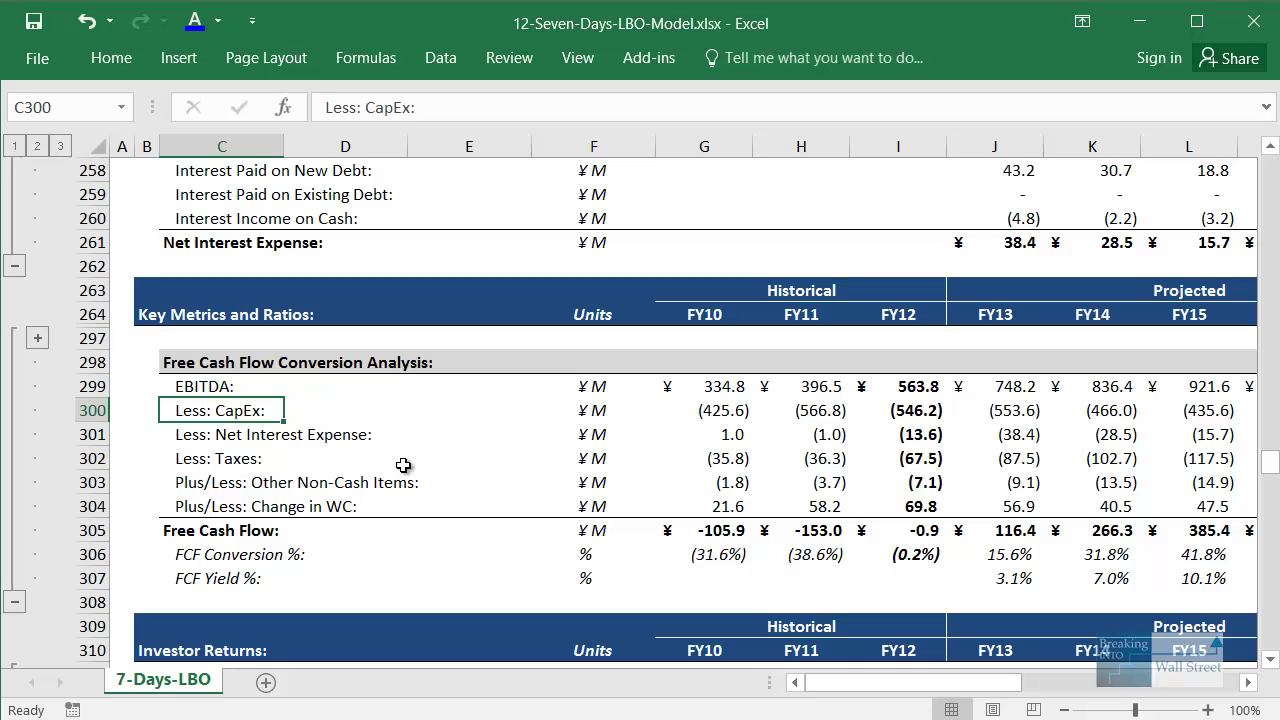
key("Down")
key("shift+space")
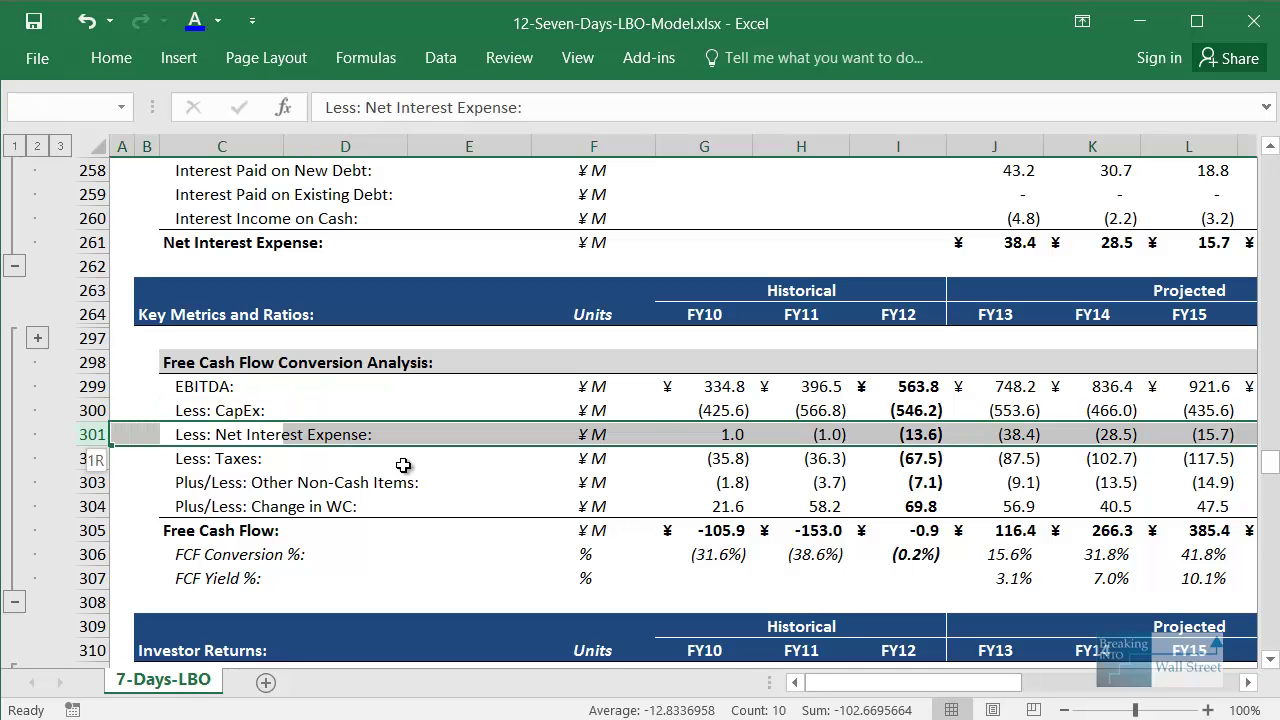
key("shift+Down")
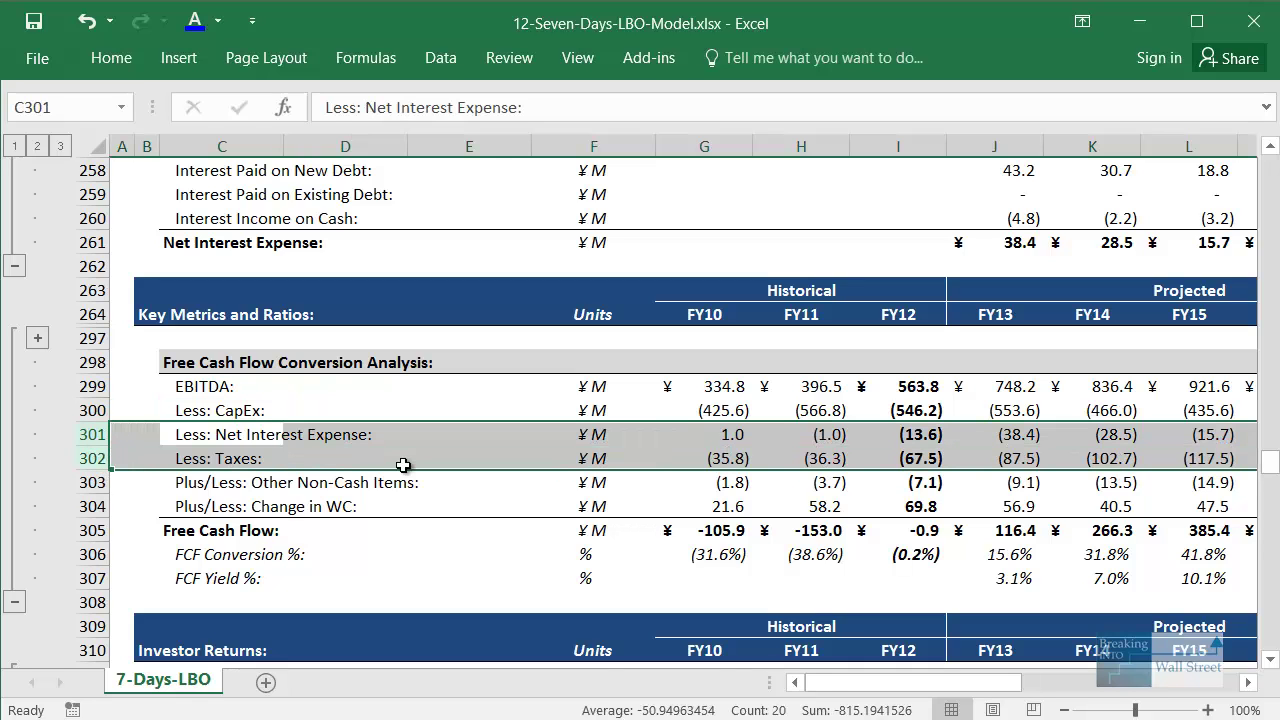
key("Down")
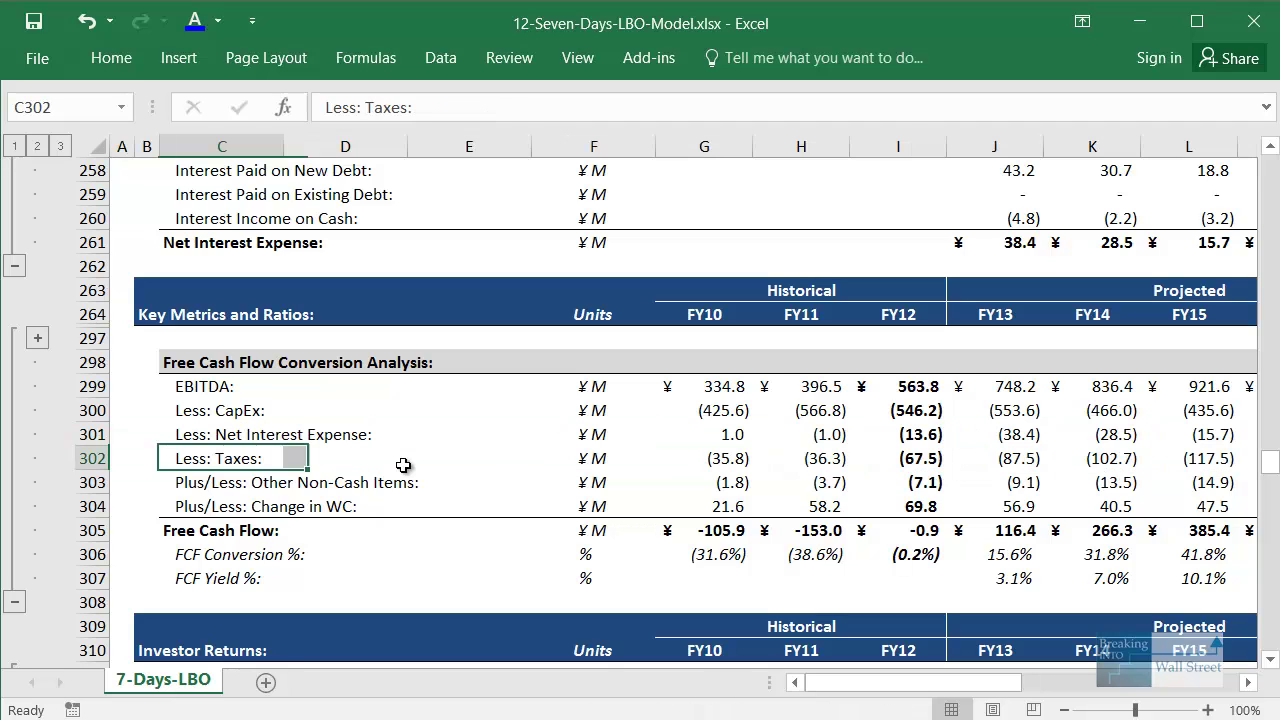
Highlight the Other Non-Cash Items and Change in WC rows, box their labels with the markup pen, and remove the box.
key("Down")
key("shift+space")
key("shift+Down")
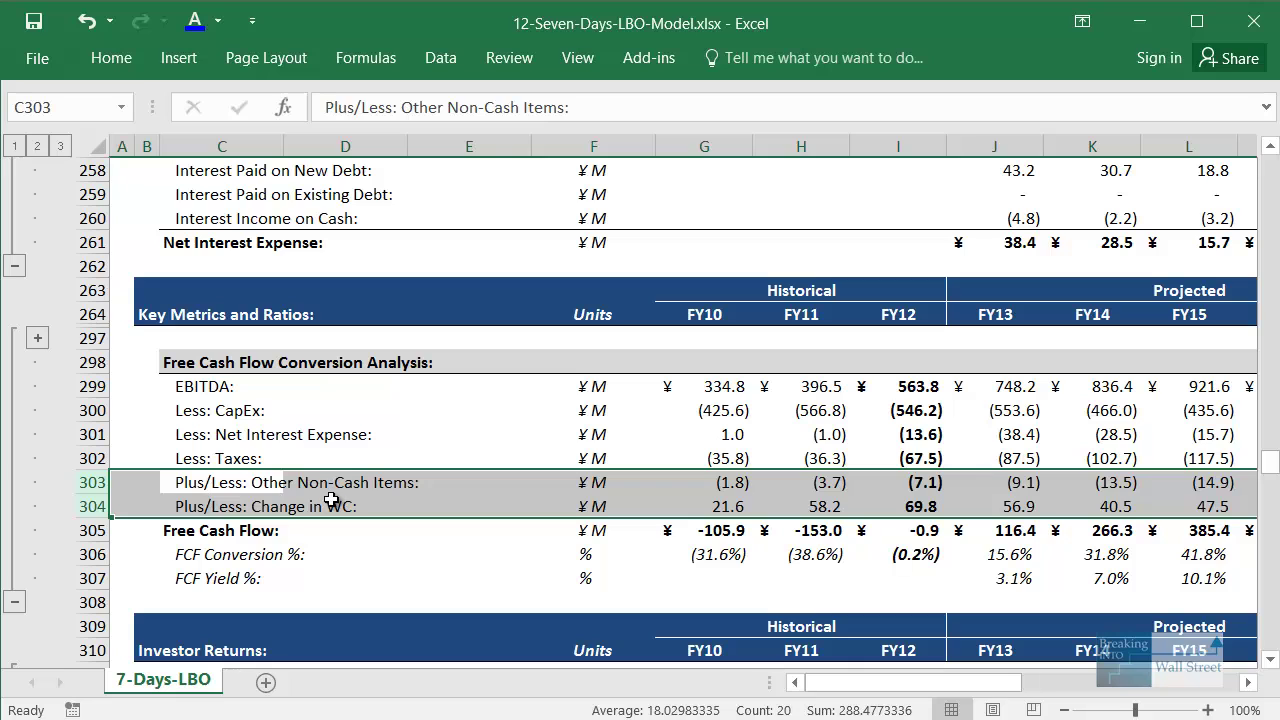
mouse_move(146, 470)
left_mouse_down()
mouse_move(505, 539)
mouse_move(510, 526)
left_mouse_up()
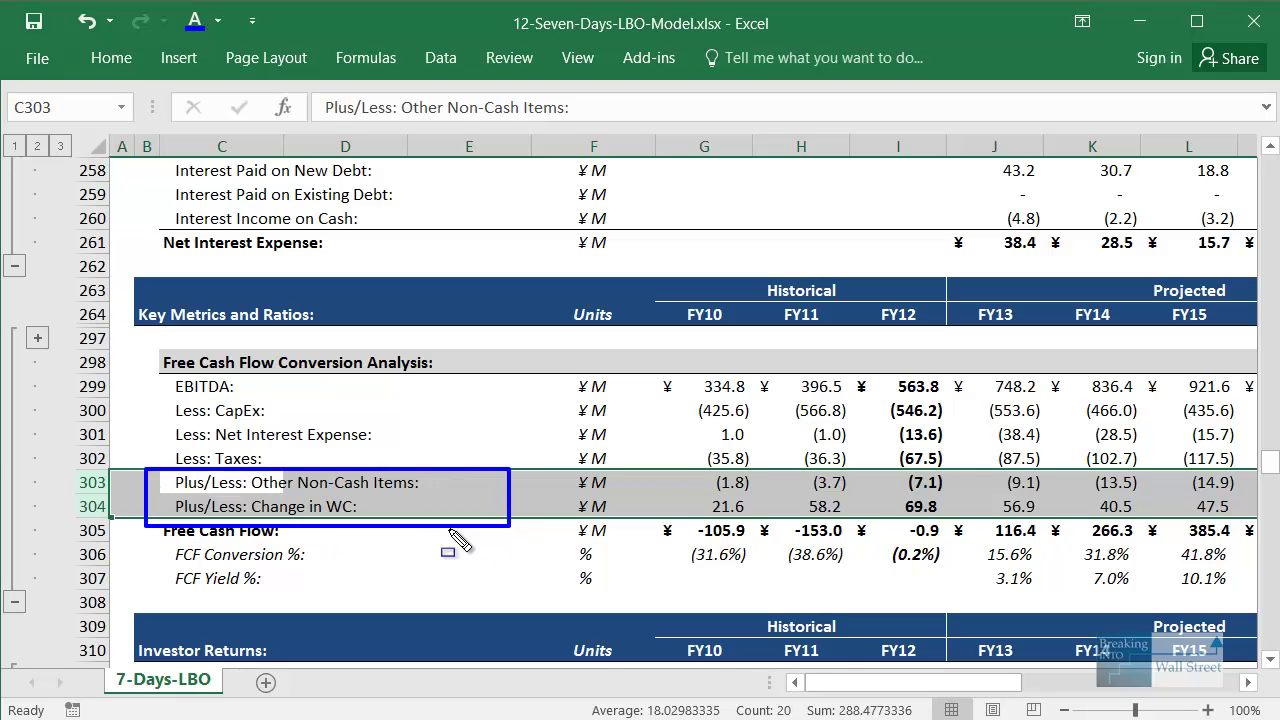
key("ctrl+z")
Box the Less: CapEx and Free Cash Flow labels with the markup pen, then clear the markup.
mouse_move(166, 398)
left_mouse_down()
mouse_move(235, 421)
mouse_move(303, 414)
left_mouse_up()
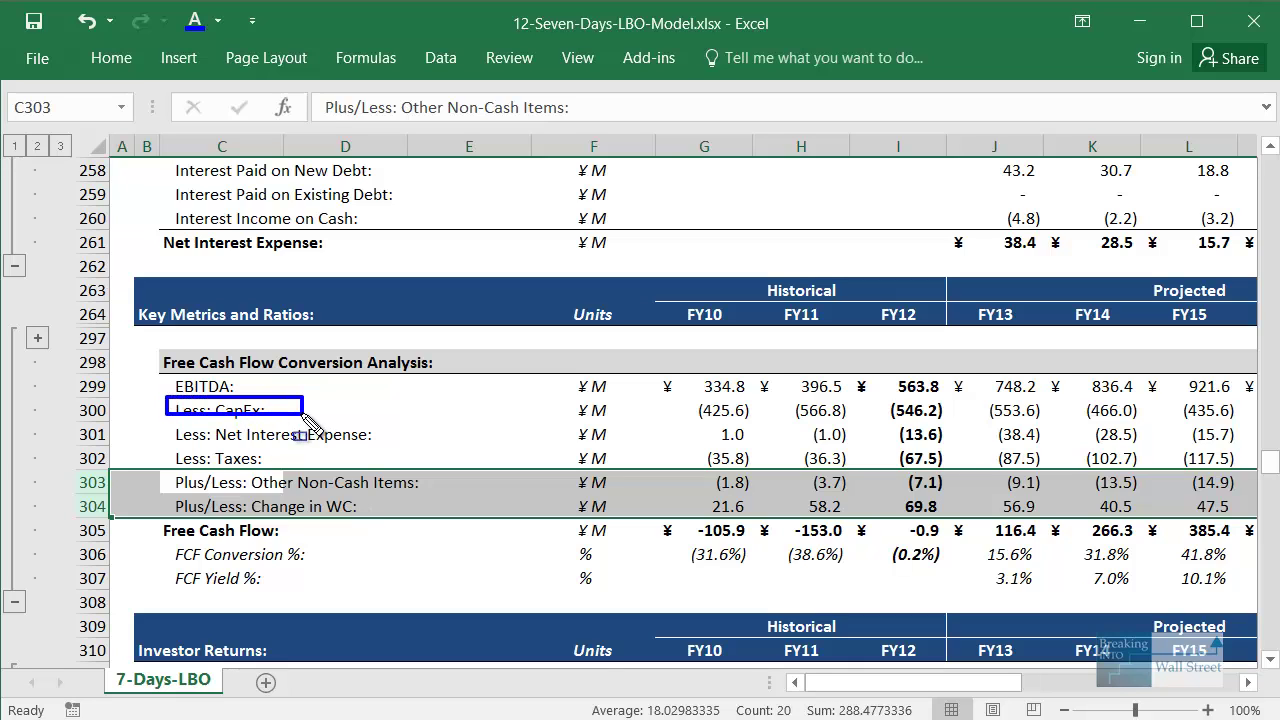
mouse_move(162, 513)
left_mouse_down()
mouse_move(247, 550)
mouse_move(367, 547)
left_mouse_up()
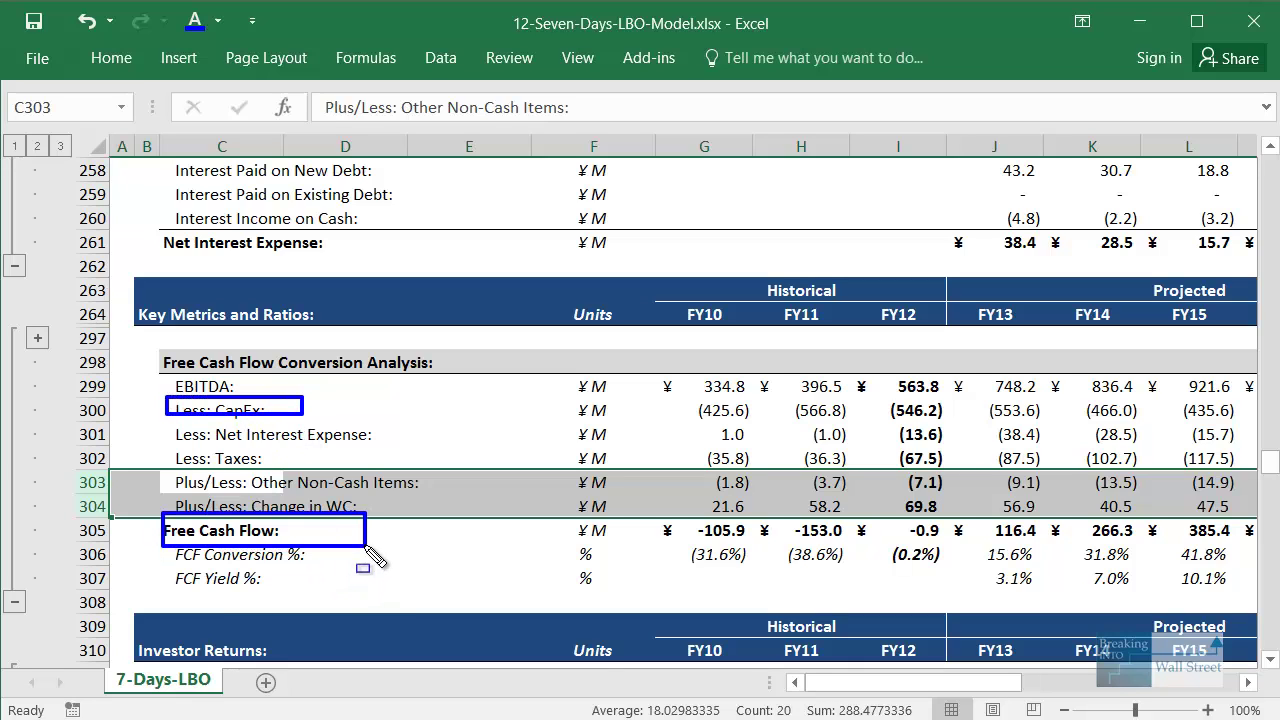
key("Escape")
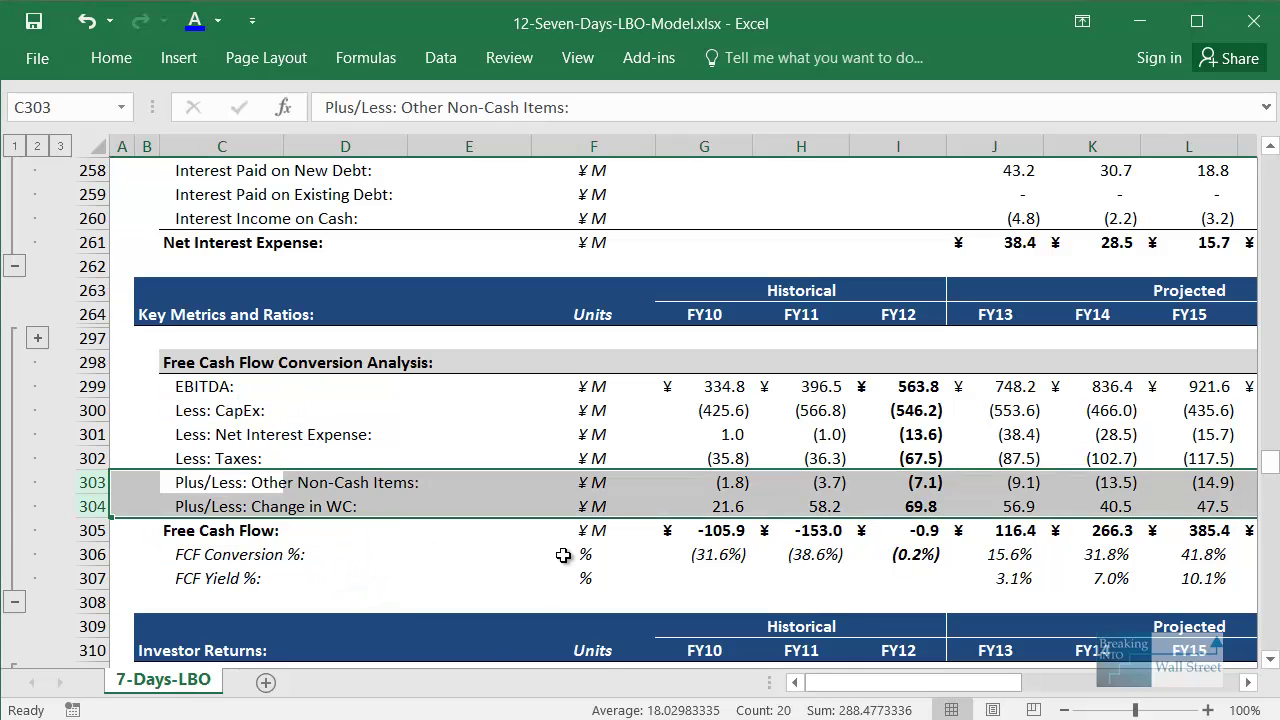
Inspect the FY11 FCF Conversion % formula without changing it, then highlight the historical FY10 to FY12 conversion percentages.
double_click(772, 558)
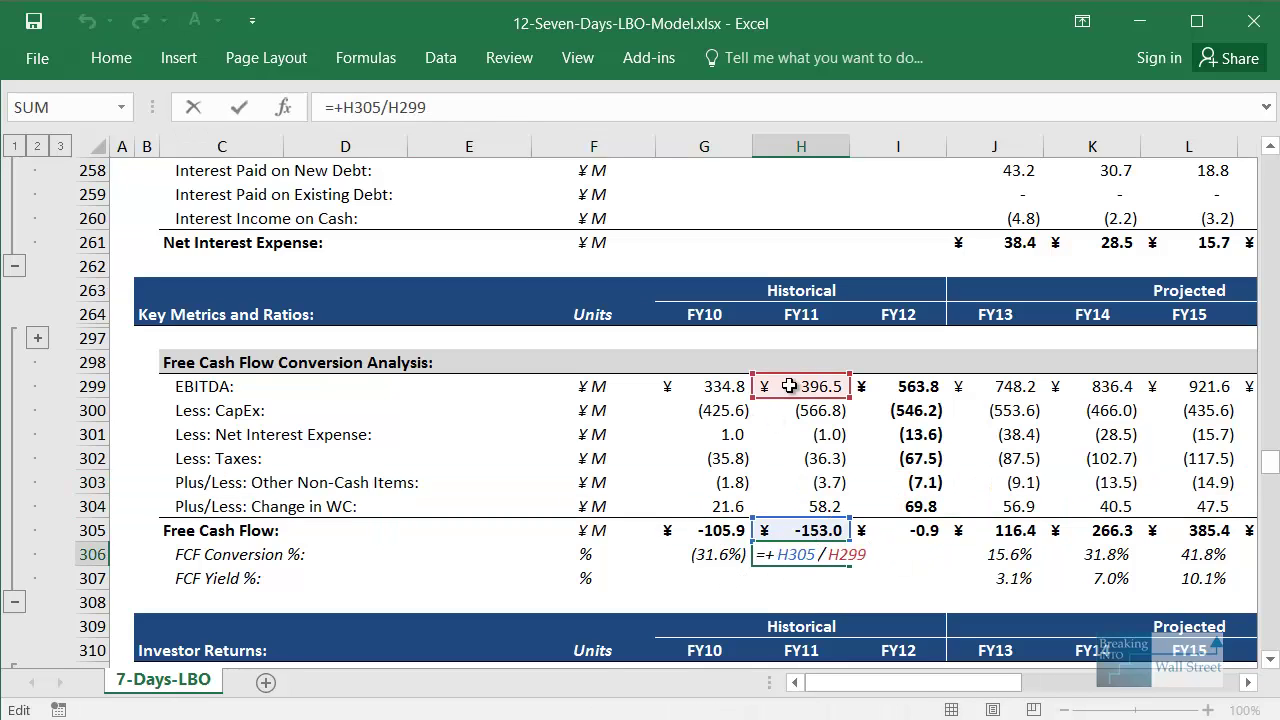
key("Escape")
key("Left")
key("shift+Right")
key("shift+Right")
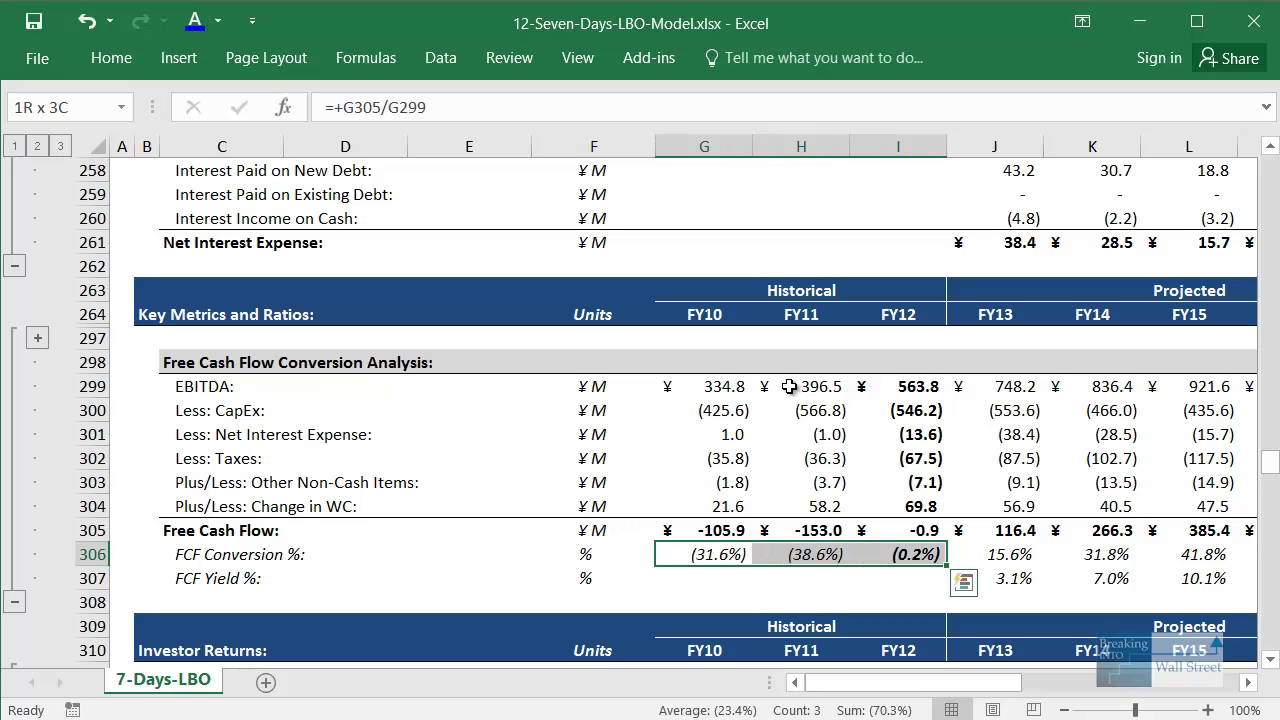
Highlight the projected FCF Conversion % cells from FY13 to FY17.
key("Right")
key("Right")
key("Right")
key("shift+Right")
key("shift+Right")
key("shift+Right")
key("shift+Right")
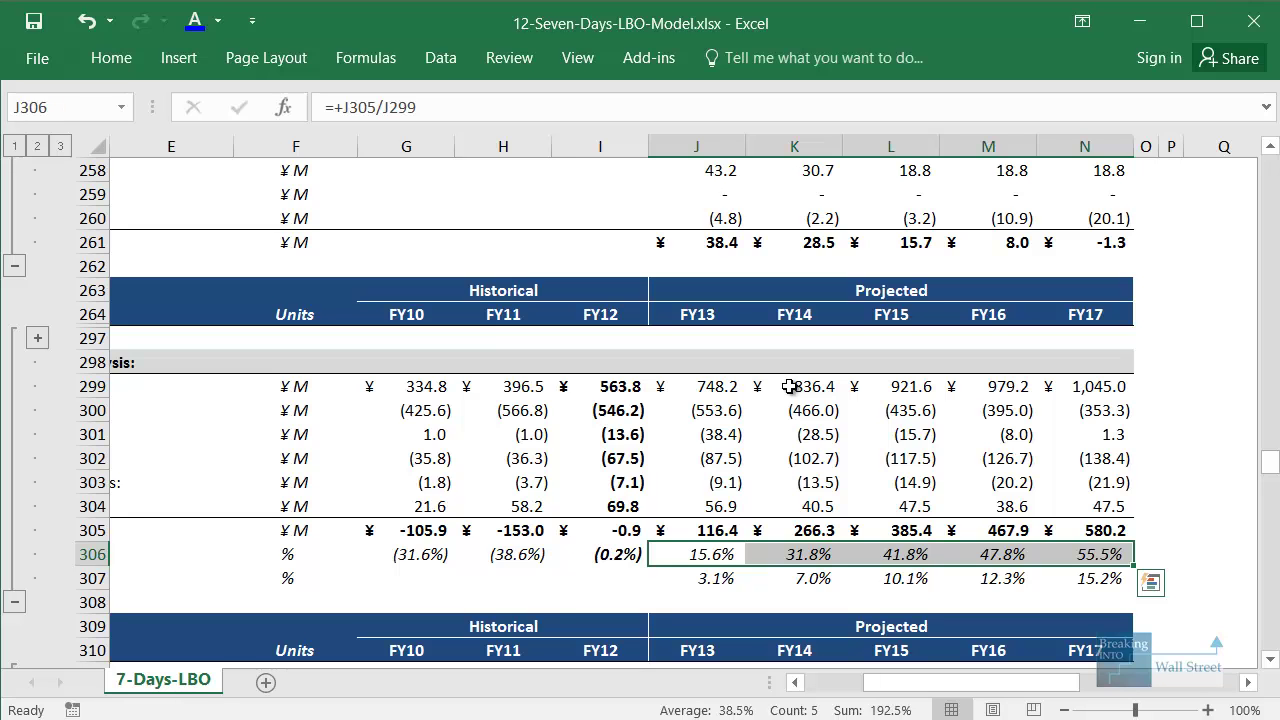
Return to the slide's Goal bullet, then open Foot Locker's income statement in the browser and box the Operating Income figures.
key("alt+Tab")
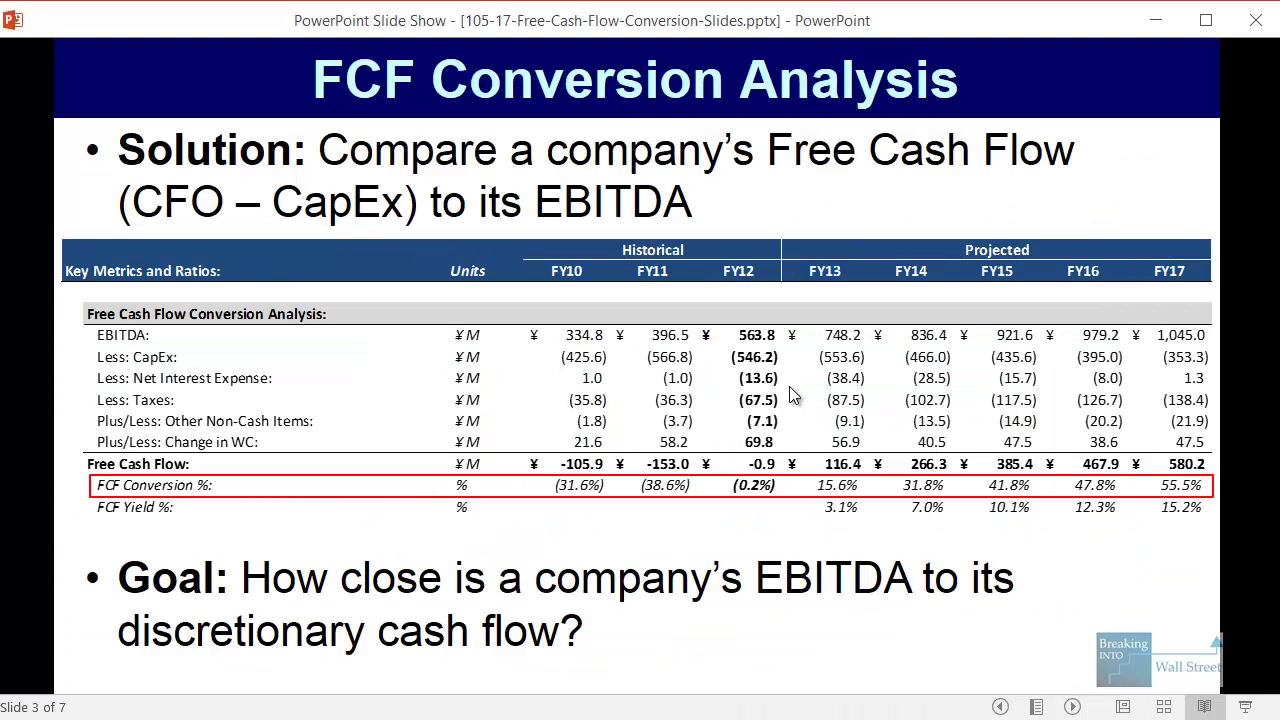
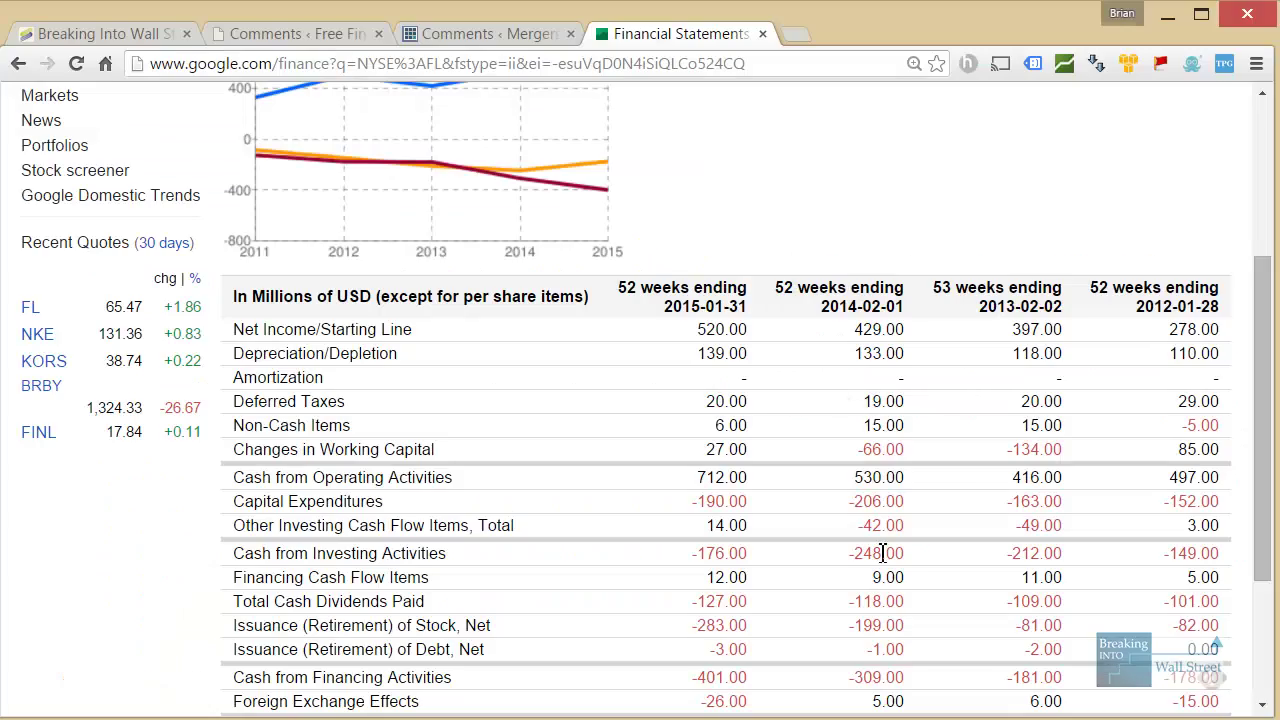
scroll(834, 395, "up", 3)
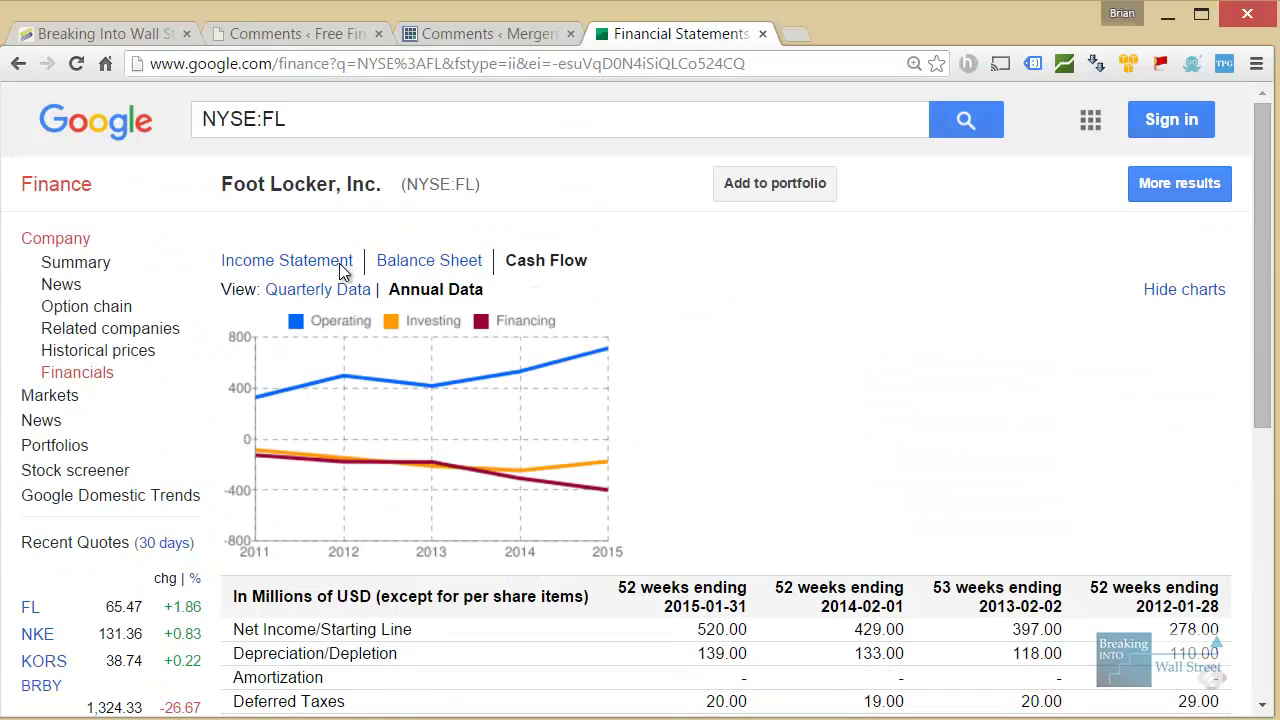
left_click(337, 259)
scroll(526, 524, "down", 5)
left_click_drag(621, 425, 1249, 466)
key("Escape")
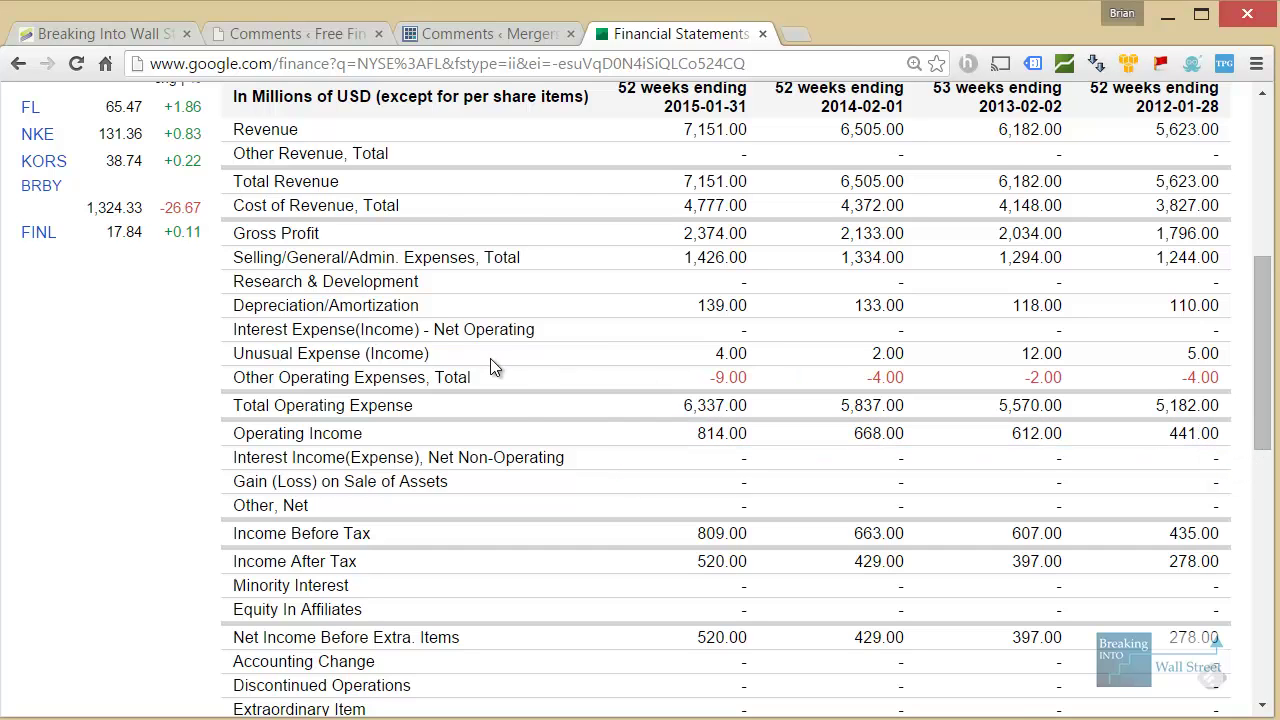
Box the pre-tax and after-tax income figures on Foot Locker's income statement, then clear the markup.
scroll(666, 495, "down", 1)
left_click_drag(661, 424, 1226, 482)
key("Escape")
scroll(840, 461, "up", 6)
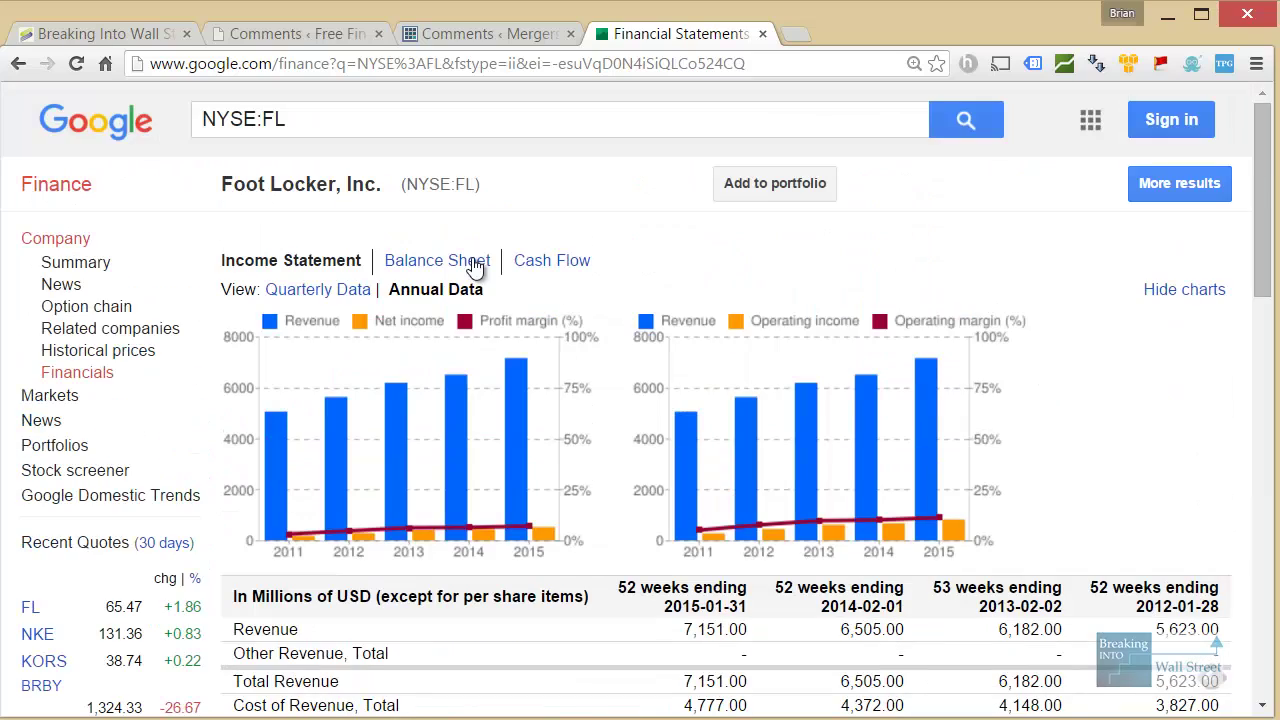
Open Foot Locker's cash flow statement and box the rows from Net Income through Changes in Working Capital.
left_click(538, 265)
scroll(619, 407, "down", 3)
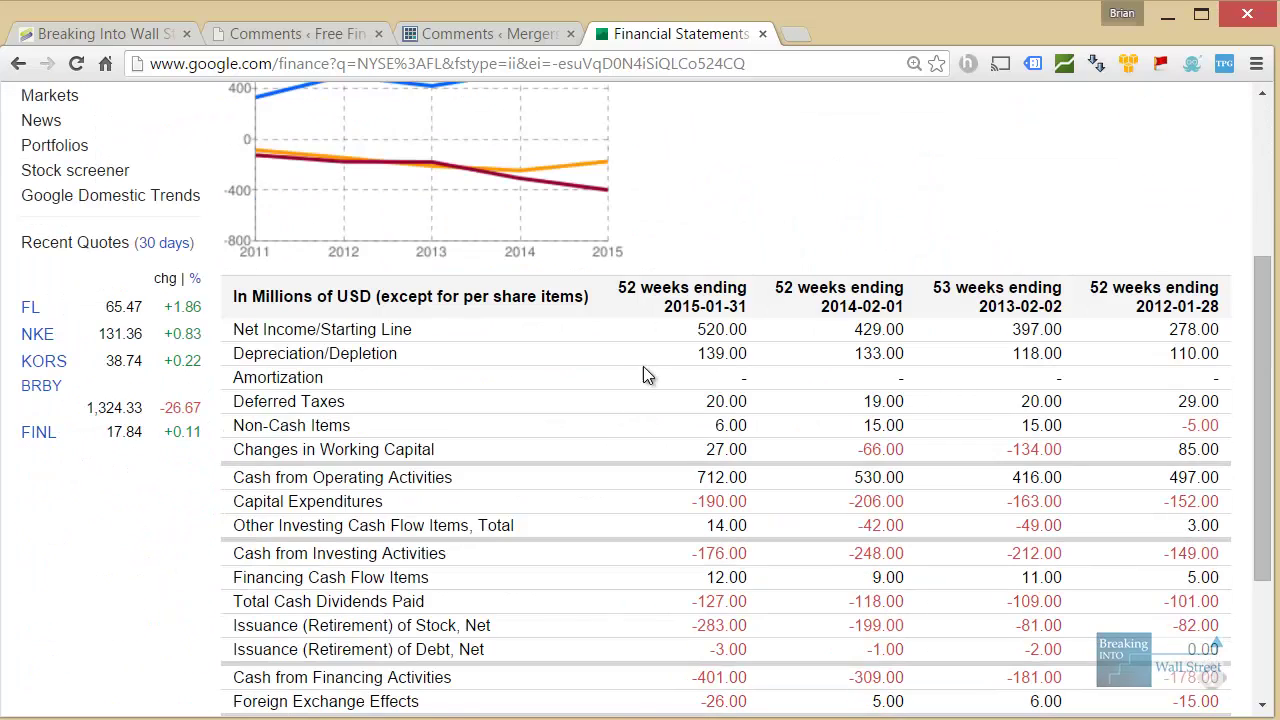
scroll(580, 352, "down", 1)
mouse_move(230, 178)
left_mouse_down()
mouse_move(1237, 409)
mouse_move(1232, 371)
left_mouse_up()
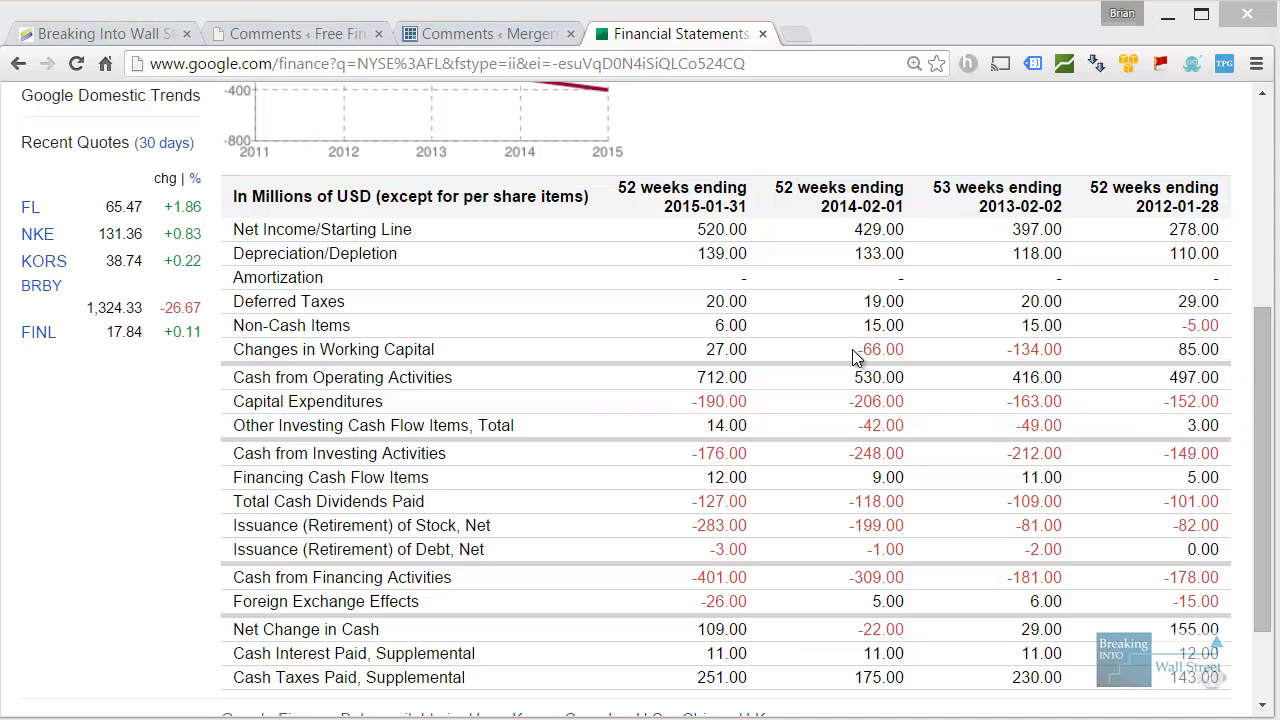
Switch to the 105-17-Free-Cash-Flow-Conversion.xlsx workbook, look over the Operating Income row, and highlight the Depreciation & Amortization row.
key("alt+Tab")
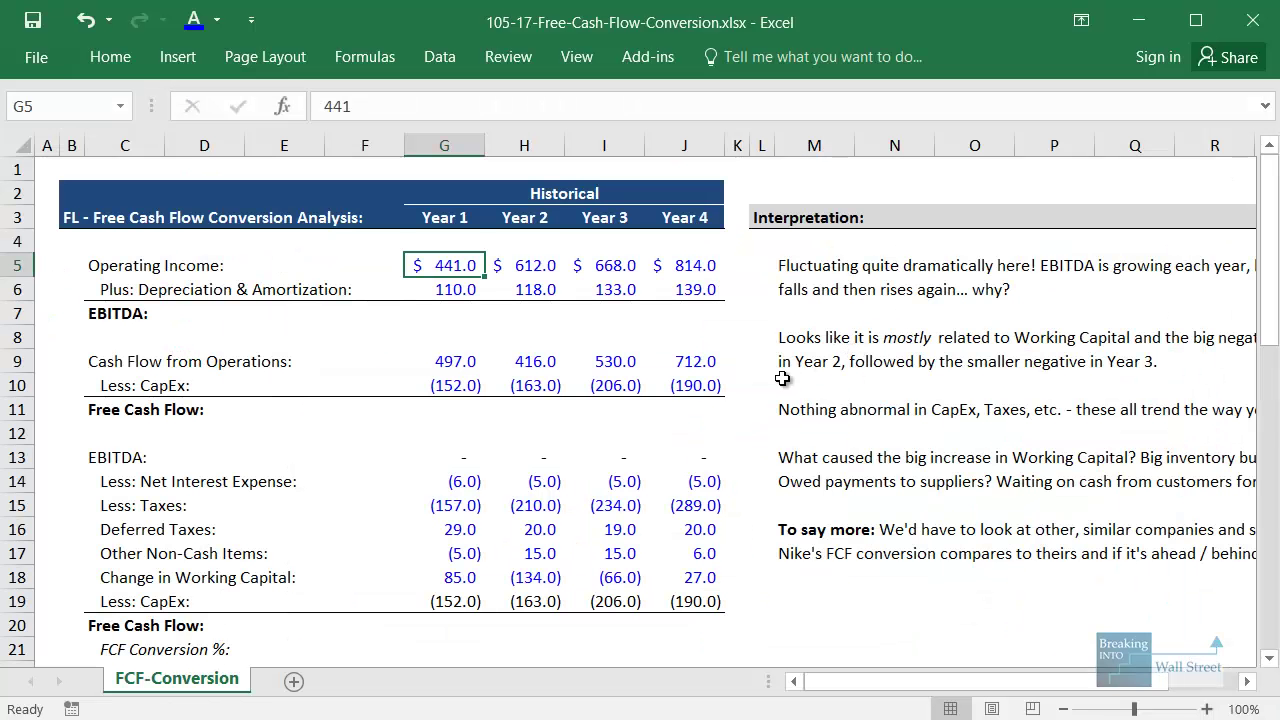
key("Down")
key("Down")
key("Up")
key("Up")
key("Down")
key("shift+space")
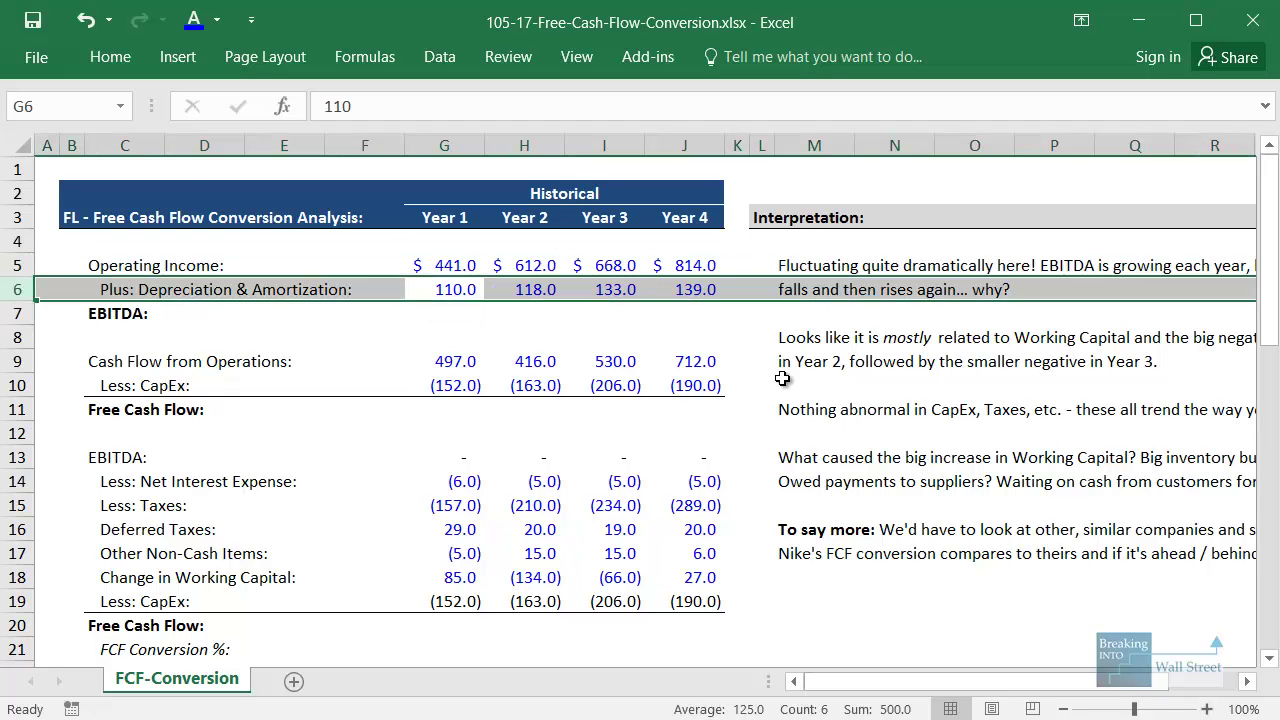
Calculate EBITDA in row 7 as =SUM(G5:G6) for Year 1 and fill it across to Year 4.
key("Down")
key("alt+equal")
key("ctrl+Return")
key("shift+Right")
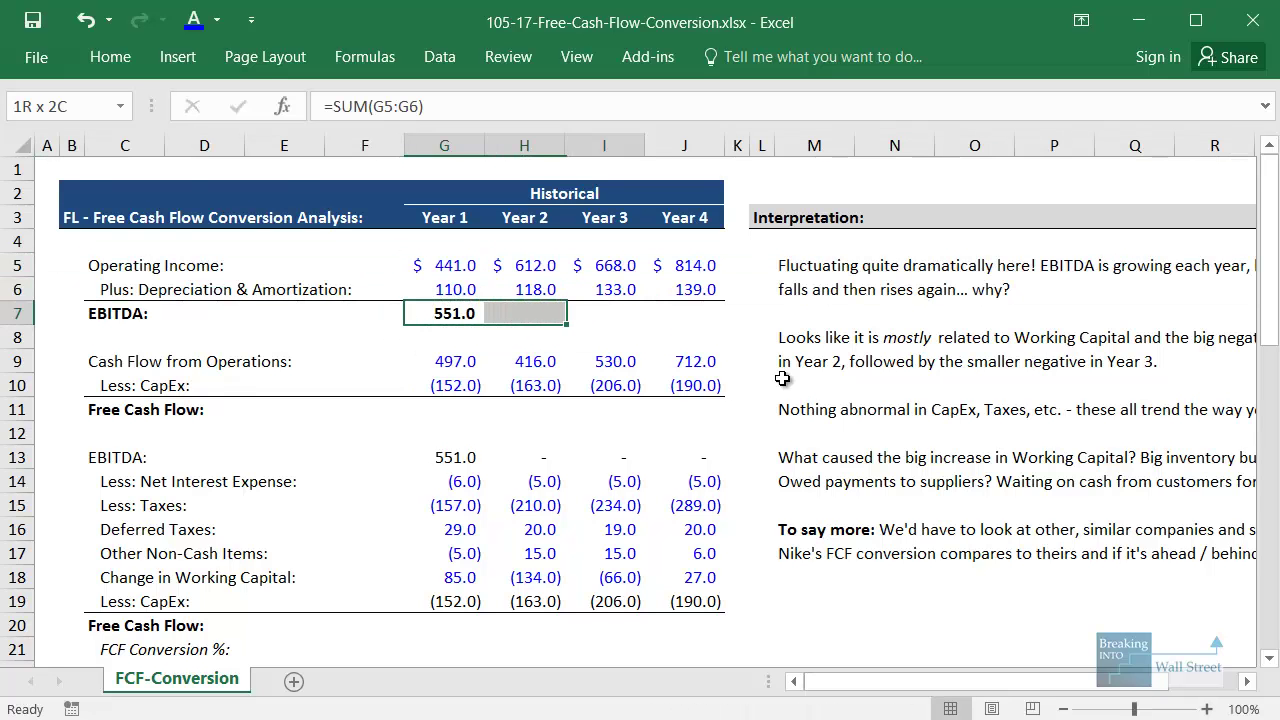
key("shift+Right")
key("shift+Right")
key("ctrl+r")
Highlight the Cash Flow from Operations and Less: CapEx rows, rows 9 and 10.
key("Down")
key("Down")
key("Down")
key("Up")
key("shift+space")
key("shift+Down")
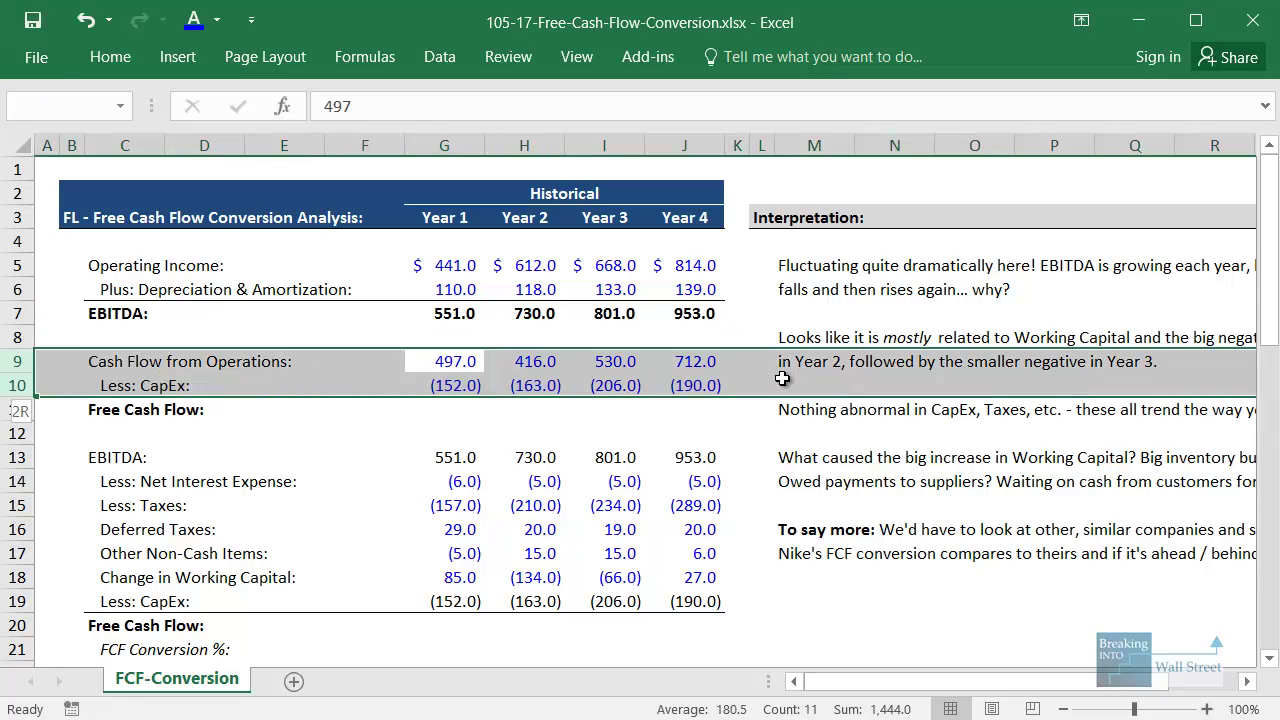
Calculate Free Cash Flow in row 11 as =SUM(G9:G10) for Year 1 and fill it across to Year 4.
key("Down")
key("Down")
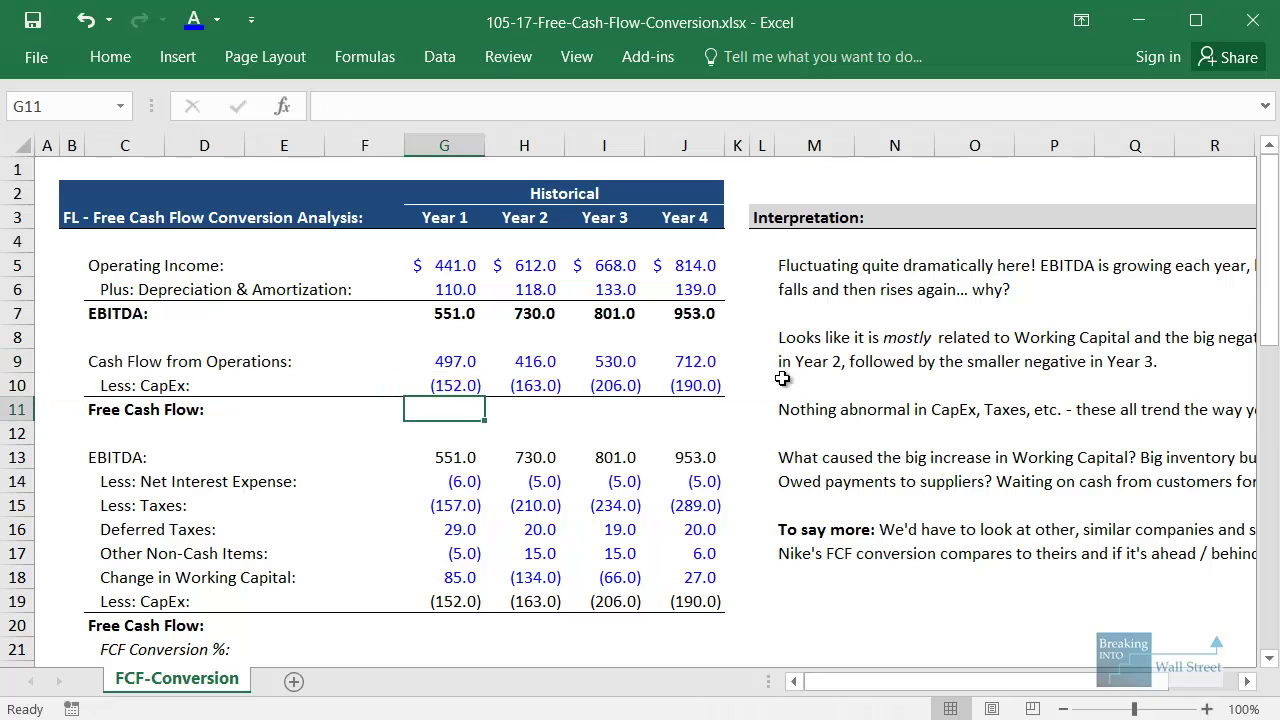
key("alt+equal")
key("ctrl+Return")
key("shift+Right")
key("shift+Right")
key("shift+Right")
key("ctrl+r")
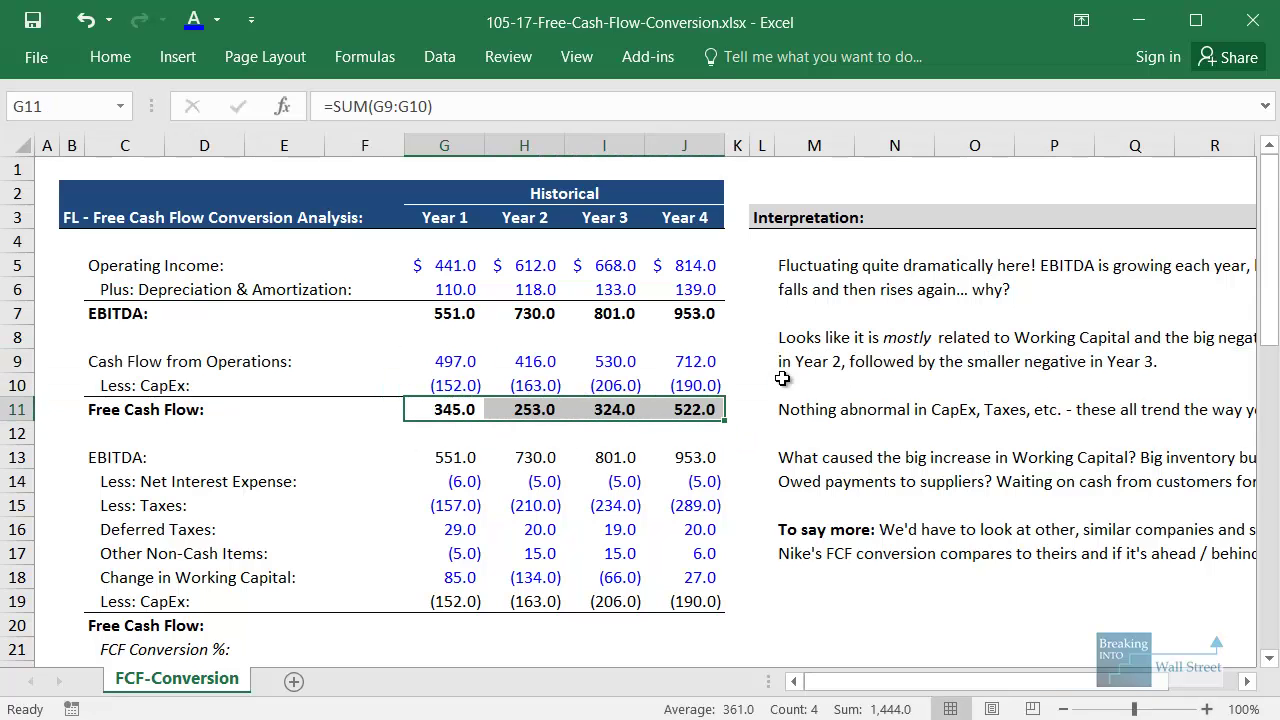
Highlight rows 13 to 19, the bridge from EBITDA through Less: CapEx in the Foot Locker analysis.
key("Down")
key("Down")
key("shift+space")
key("shift+Down")
key("shift+Down")
key("shift+Down")
key("shift+Down")
key("shift+Down")
key("shift+Down")
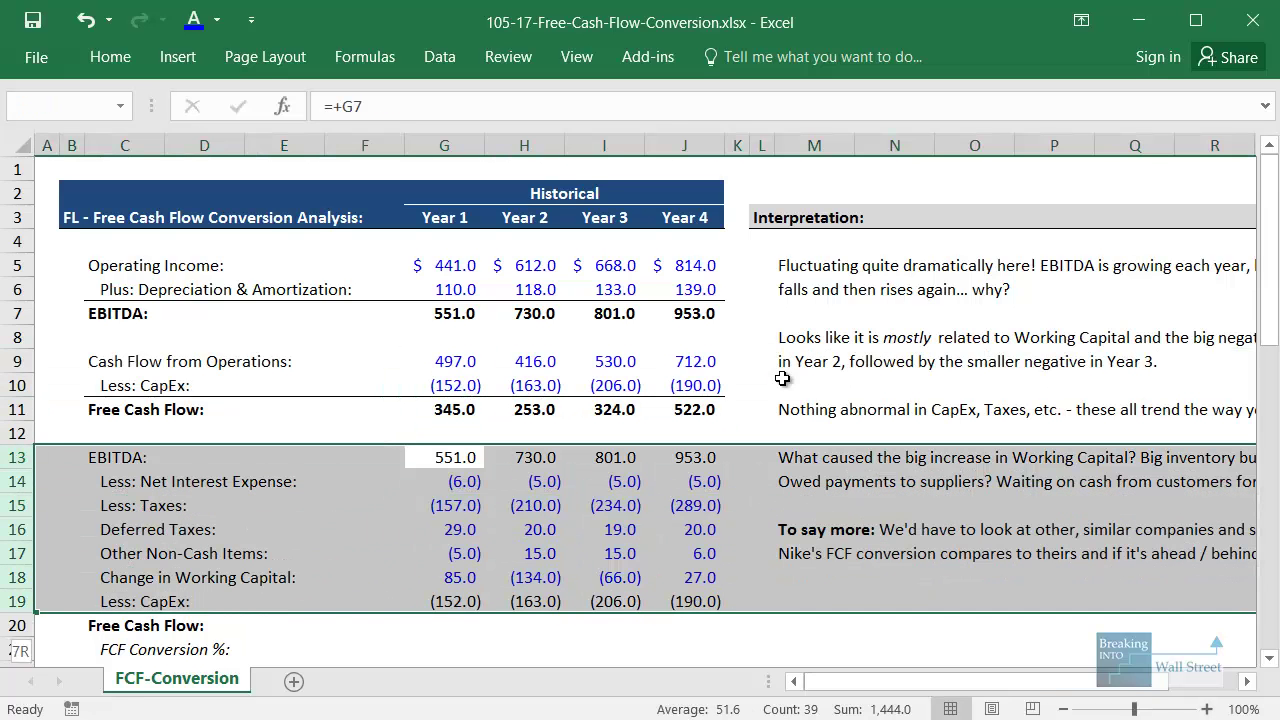
Highlight the EBITDA row 13, followed by the Less: Net Interest Expense and Less: Taxes rows 14 and 15.
scroll(440, 470, "down", 2)
left_click(439, 481)
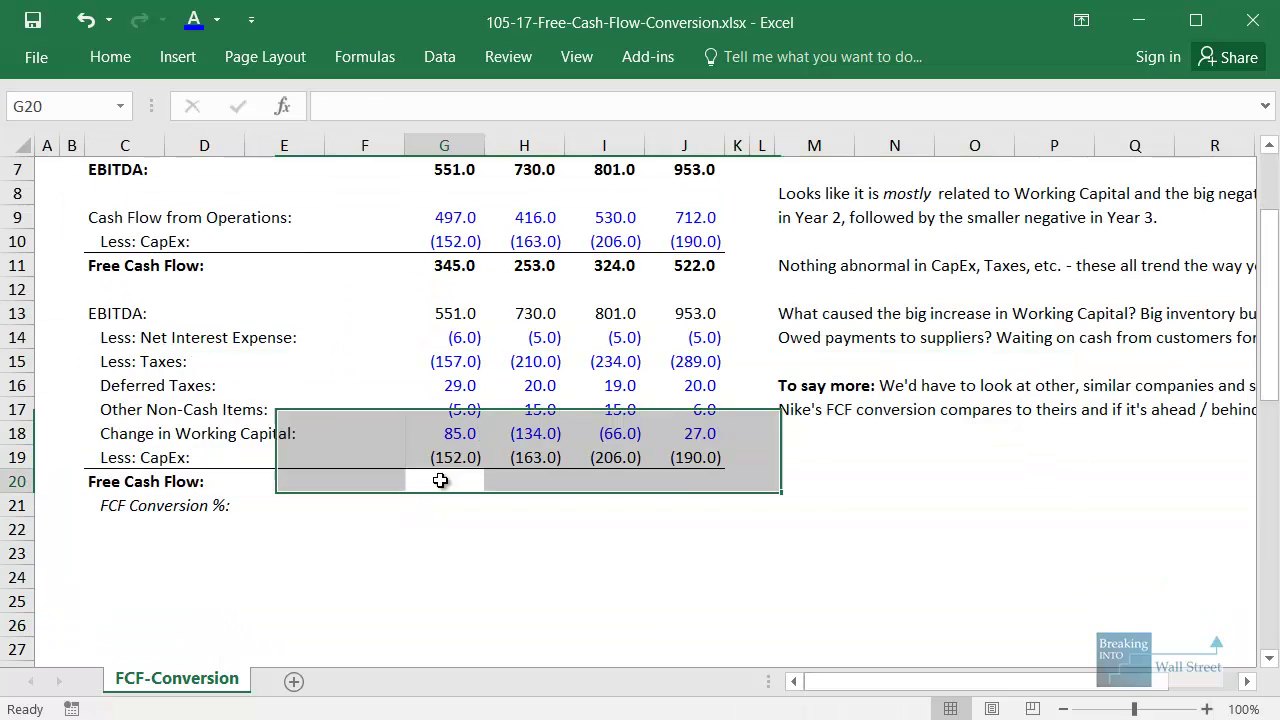
scroll(440, 481, "up", 1)
key("ctrl+Up")
key("ctrl+Up")
key("shift+space")
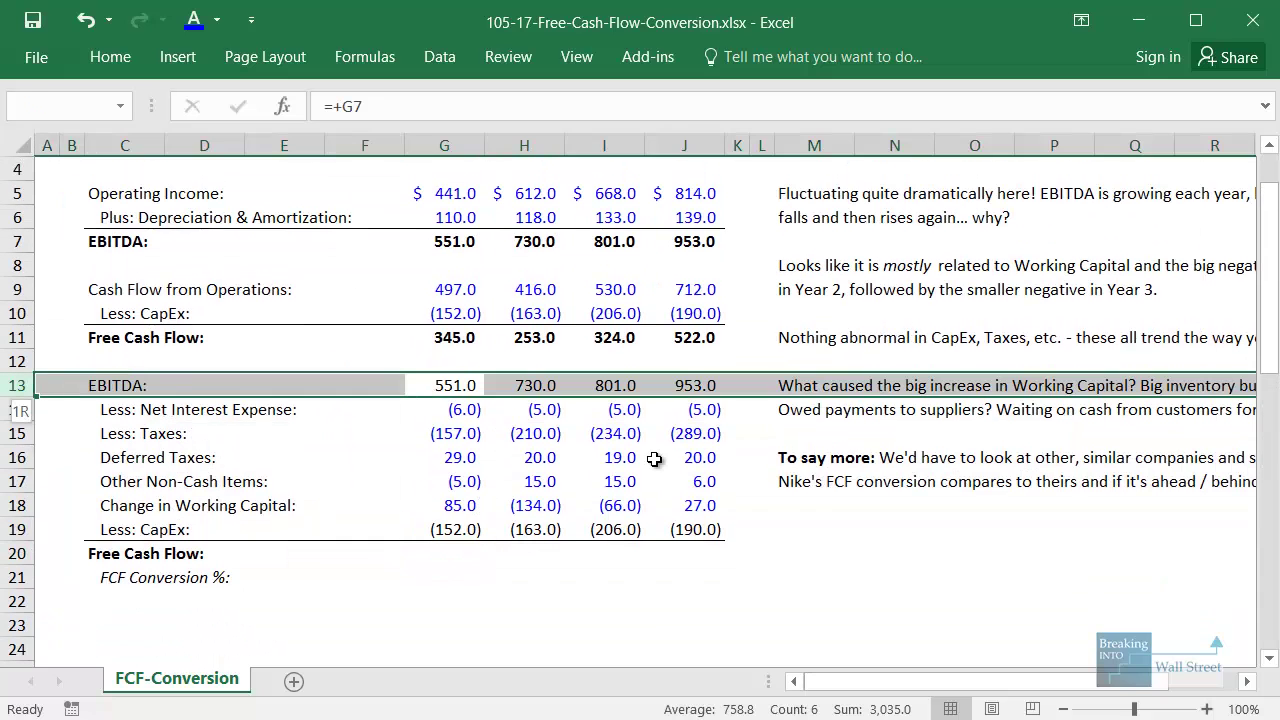
key("Down")
key("shift+space")
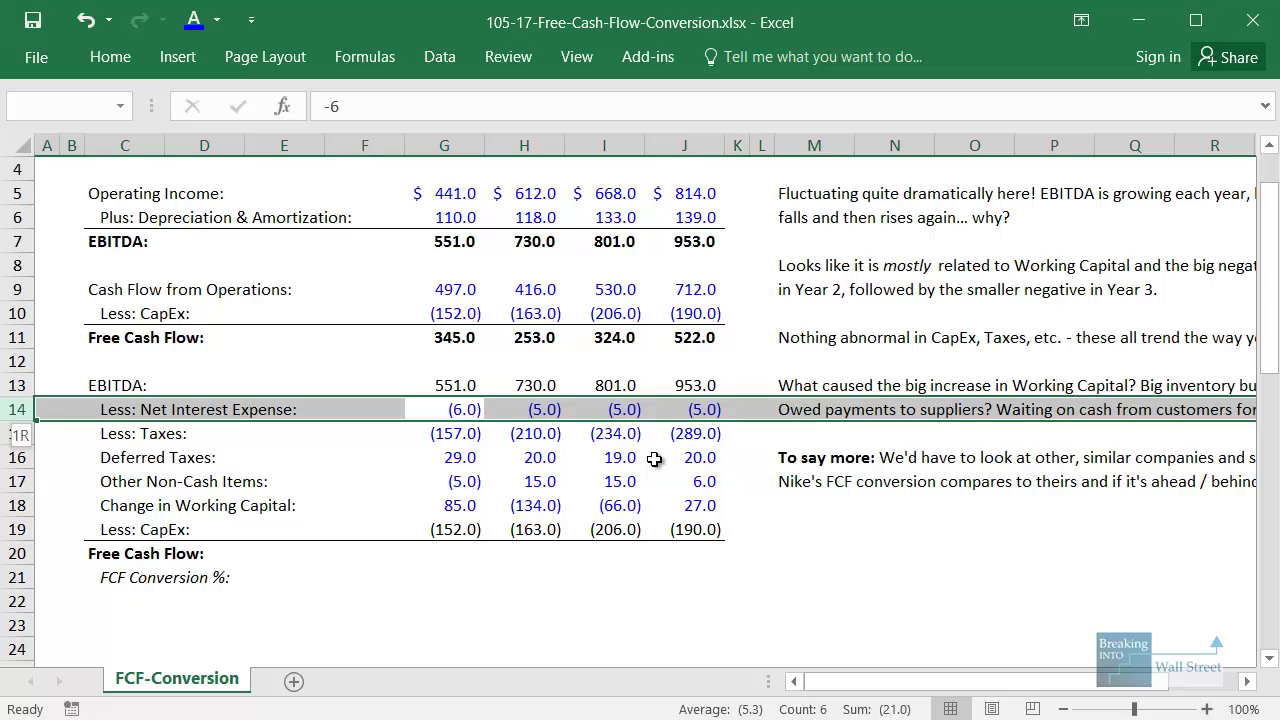
key("shift+Down")
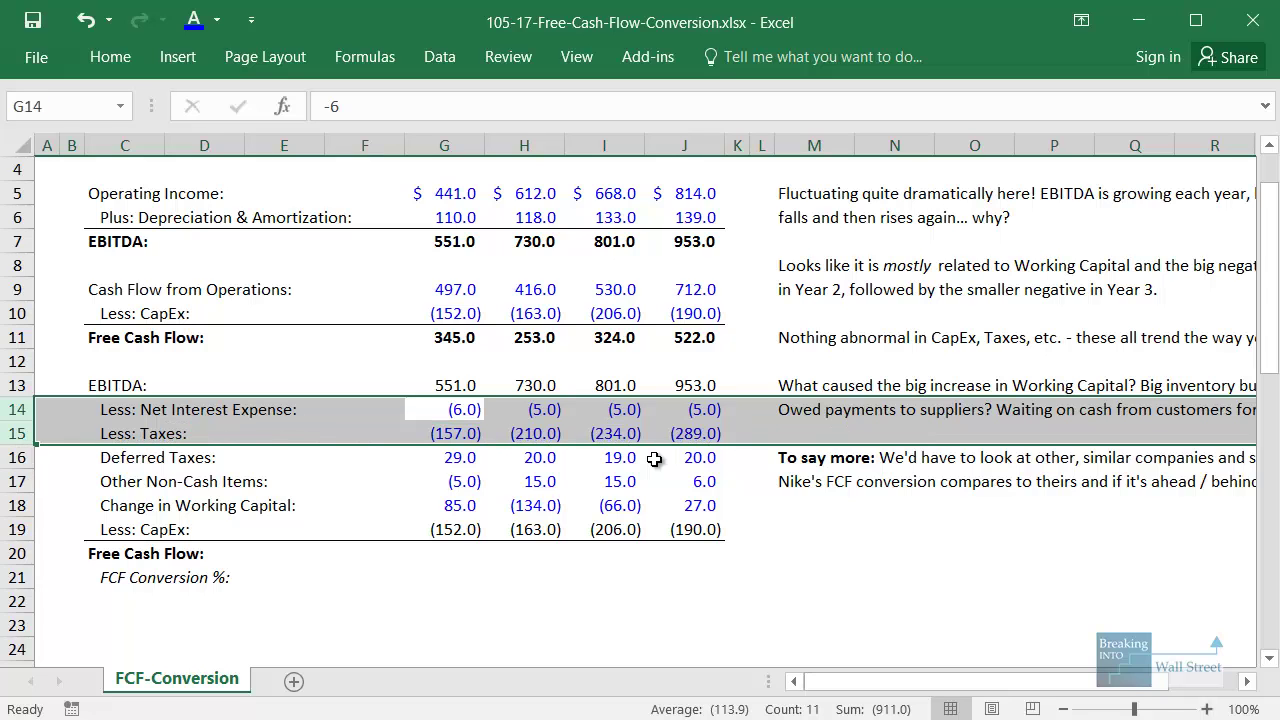
Highlight the Deferred Taxes through Change in Working Capital rows 16 to 18, followed by the Less: CapEx row 19.
key("Down")
key("Down")
key("shift+space")
key("shift+Down")
key("shift+Down")
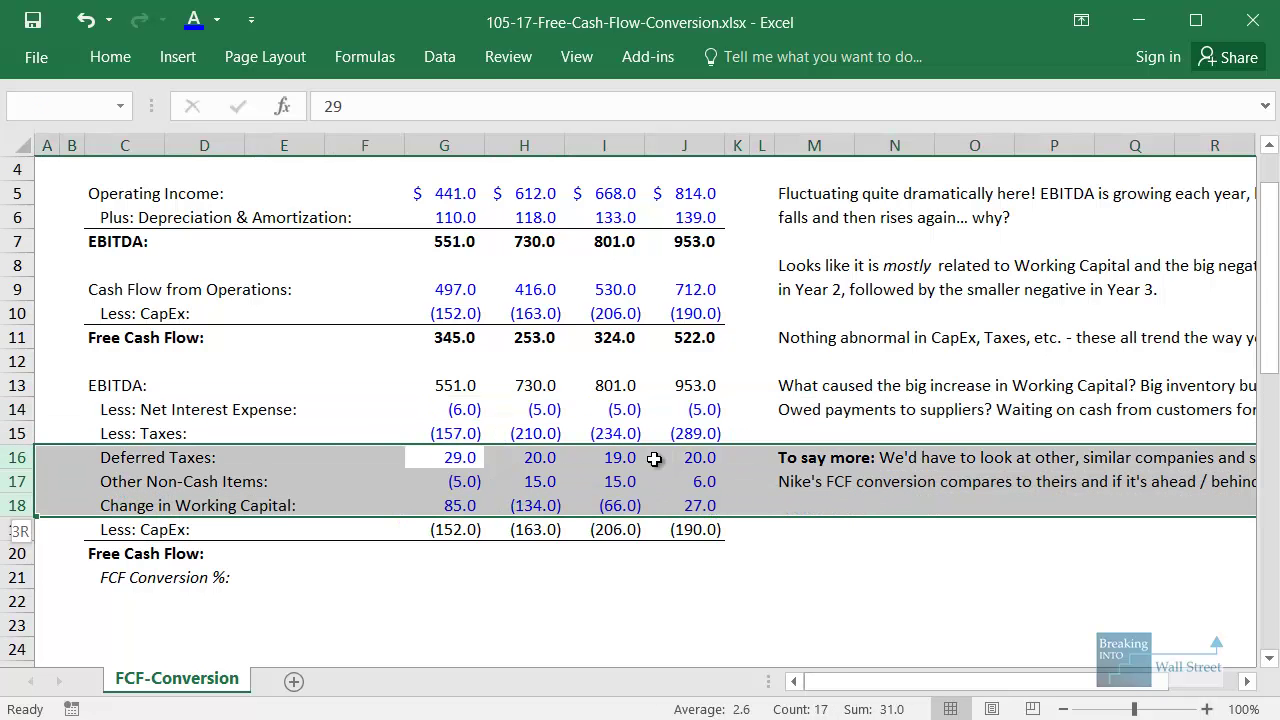
key("Down")
key("Down")
key("Down")
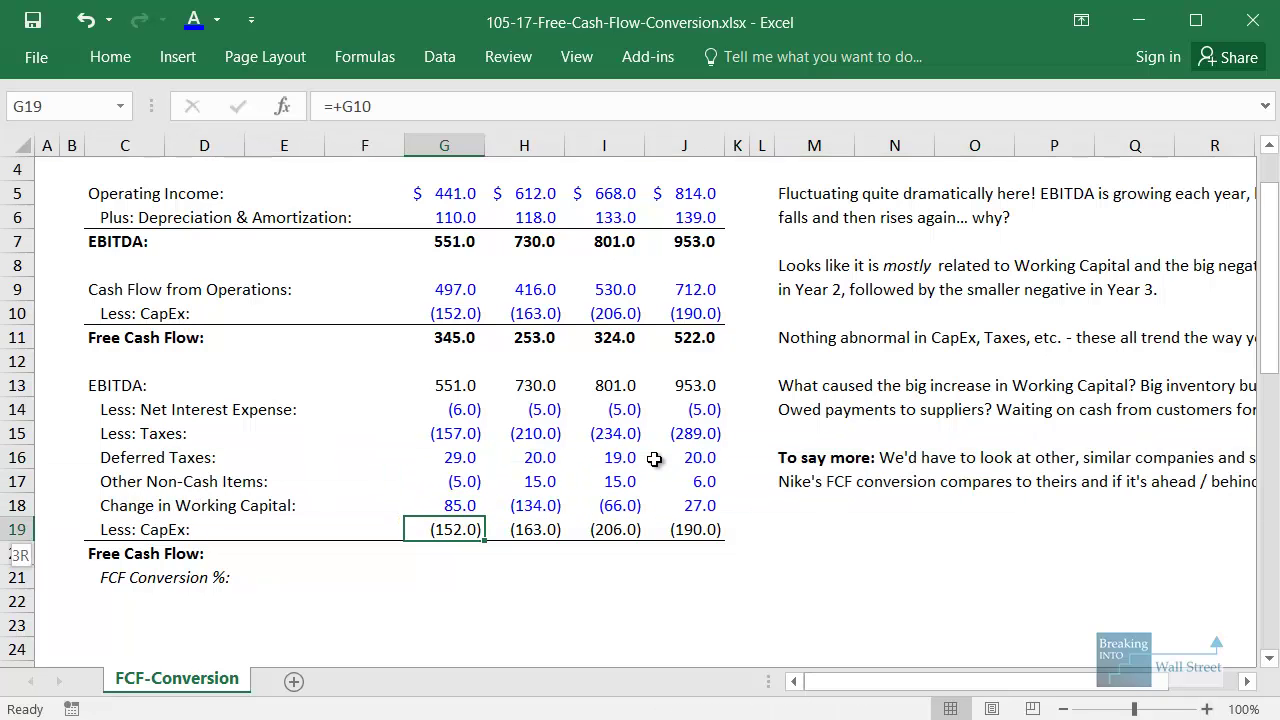
key("shift+space")
key("Down")
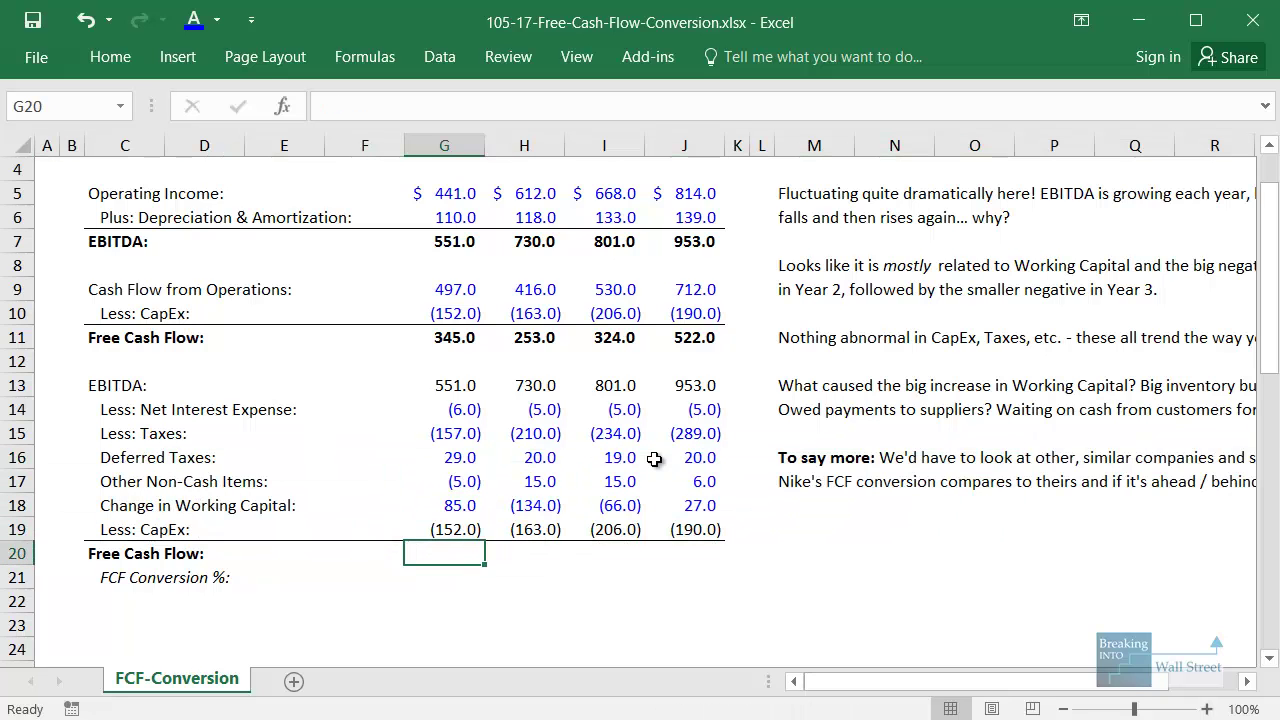
Calculate Free Cash Flow in row 20 as the sum of rows 13 to 19 for Year 1 and fill it across to Year 4.
key("alt+equal")
key("ctrl+Return")
key("shift+Right")
key("shift+Right")
key("shift+Right")
key("ctrl+r")
Outline the Free Cash Flow figures in rows 20 and 11 to compare them, and clear the outlines.
key("Right")
key("Right")
key("Right")
key("Right")
key("Right")
key("Right")
key("Right")
mouse_move(382, 528)
left_mouse_down()
mouse_move(690, 600)
mouse_move(752, 590)
mouse_move(752, 576)
left_mouse_up()
left_click_drag(406, 322, 512, 345)
left_click_drag(598, 365, 755, 352)
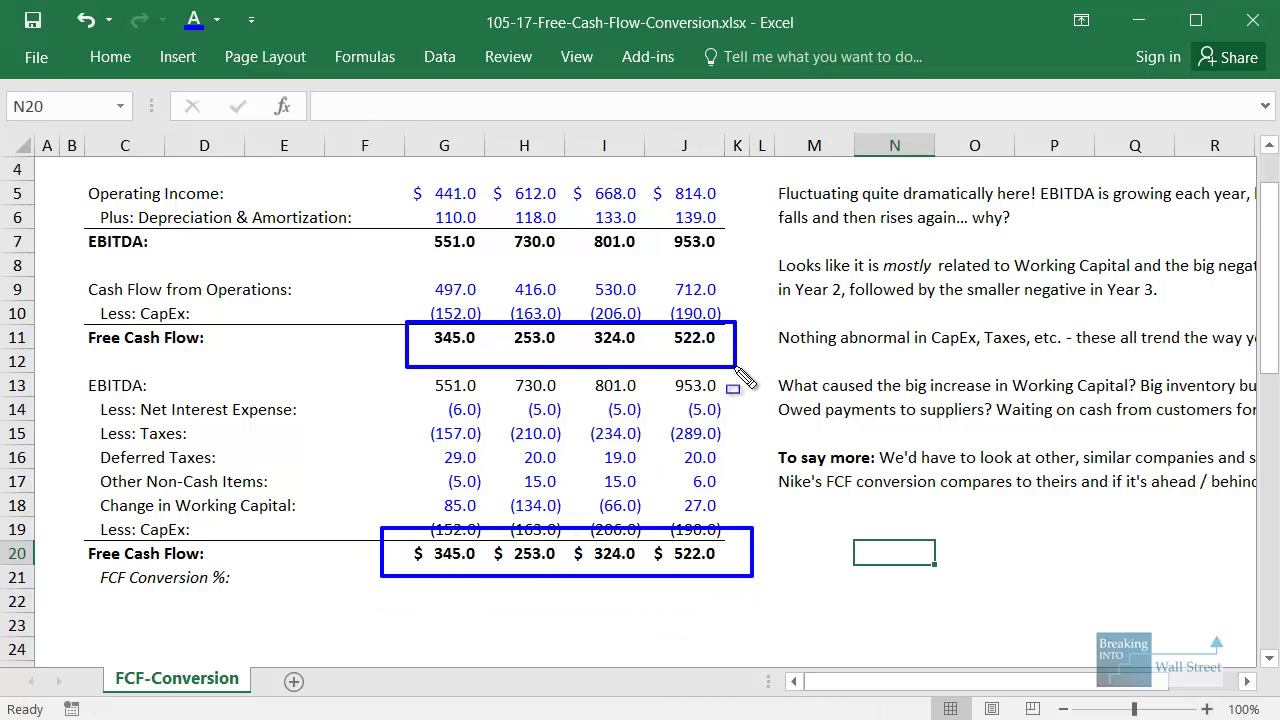
key("Escape")
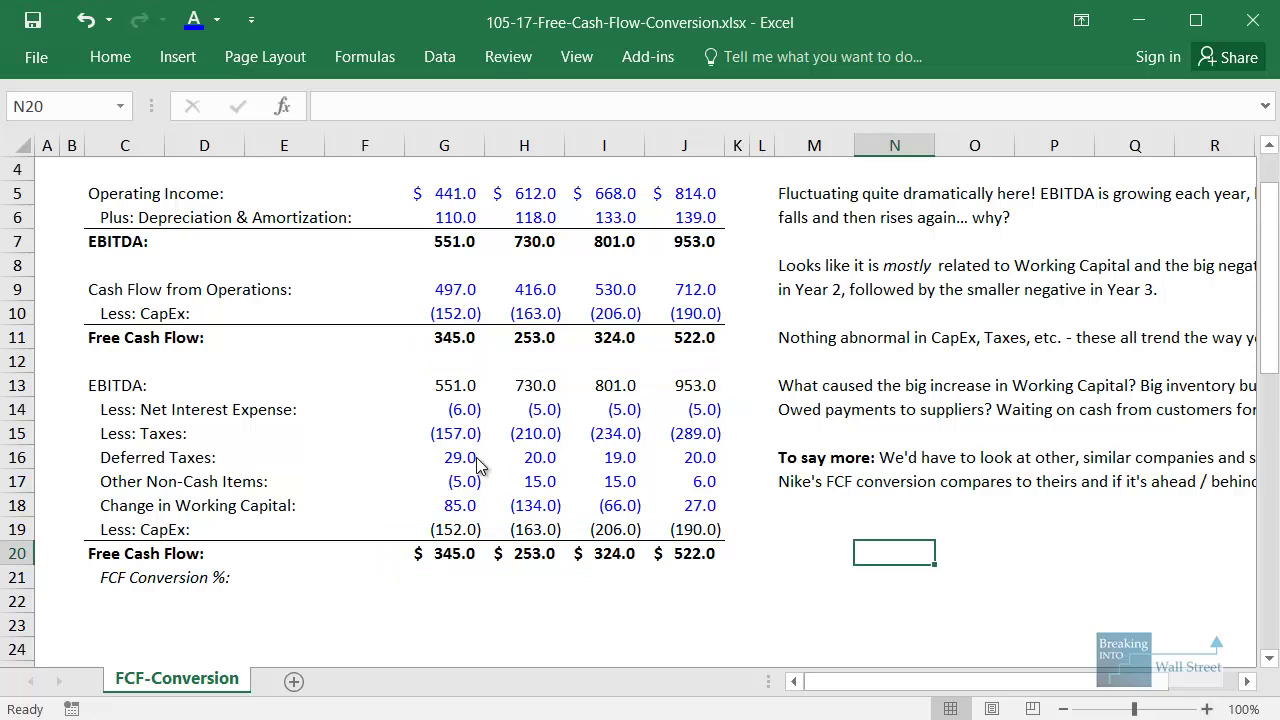
Calculate Year 1 FCF Conversion % in G21 as Free Cash Flow divided by EBITDA, =+G20/G7.
left_click(452, 588)
type("=+")
key("Up")
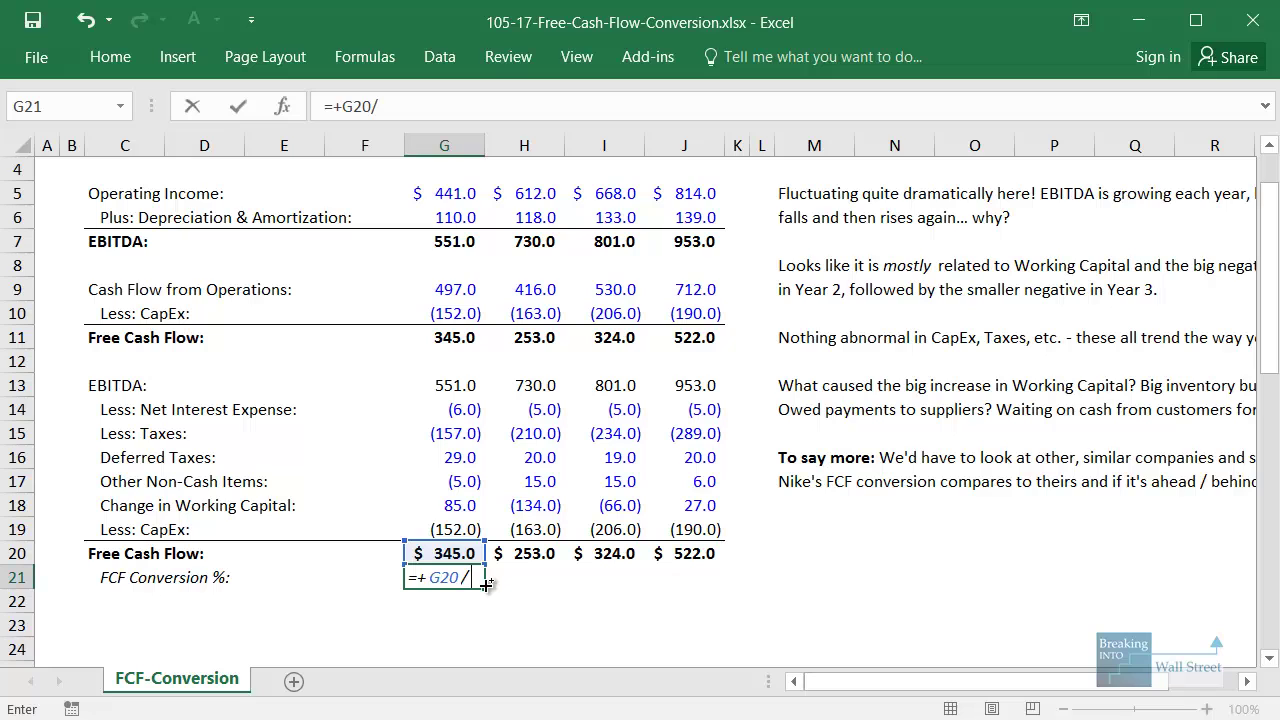
type("/")
key("ctrl+Up")
key("ctrl+Up")
key("ctrl+Up")
key("ctrl+Up")
key("ctrl+Up")
key("ctrl+Return")
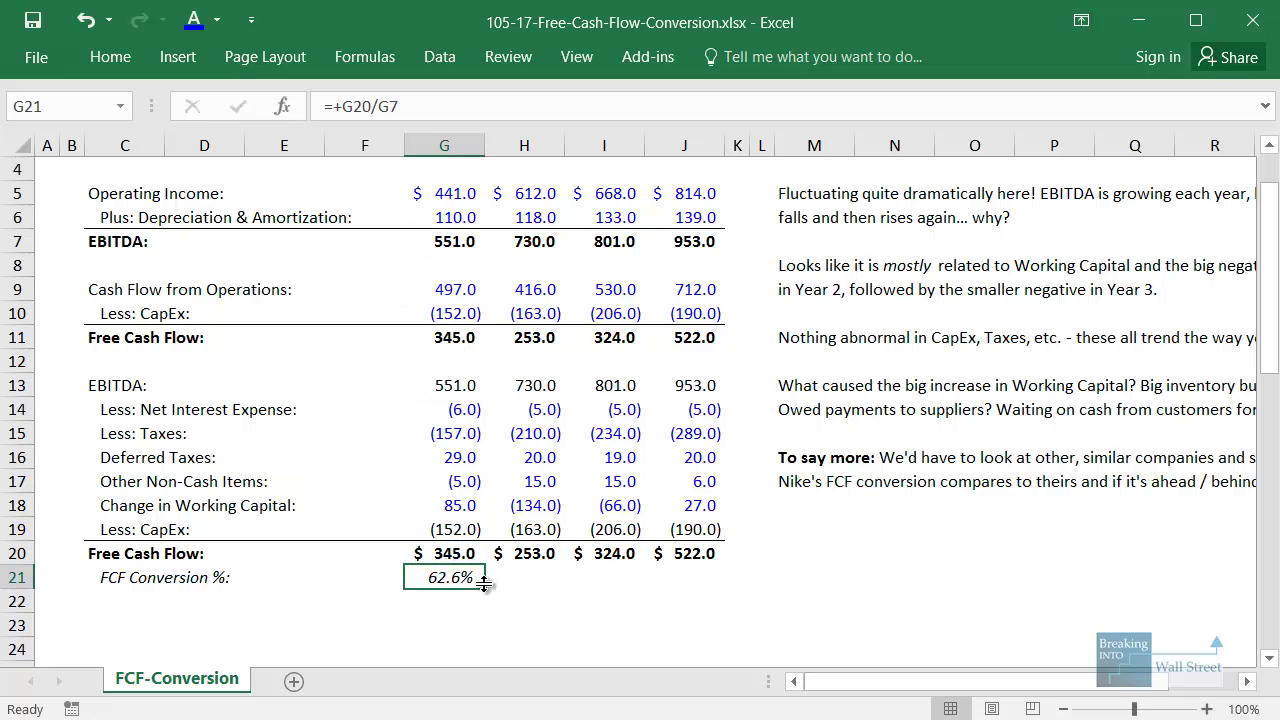
Fill the FCF Conversion % formula in row 21 across from Year 1 to Year 4.
key("shift+Right")
key("shift+Right")
key("shift+Right")
key("ctrl+r")
left_click(1050, 622)
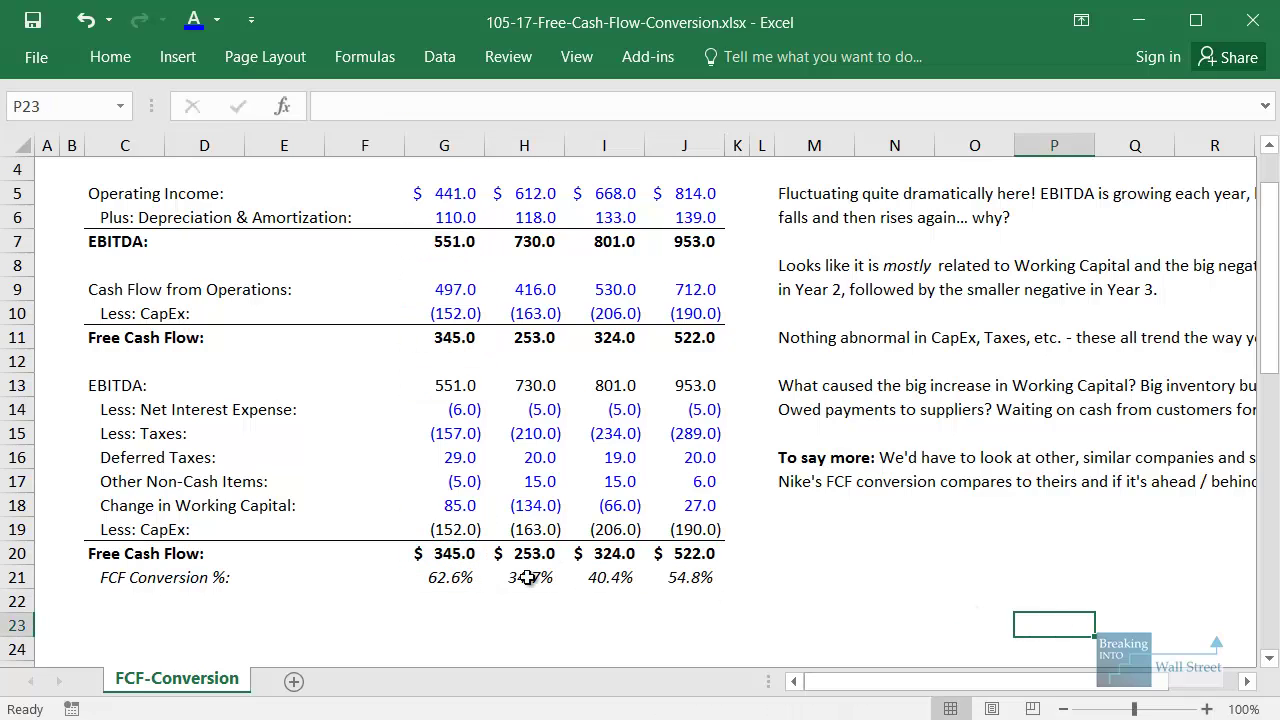
Outline the FCF Conversion % row, and the first Interpretation note on EBITDA and FCF fluctuation, clearing each outline.
left_click_drag(392, 569, 752, 601)
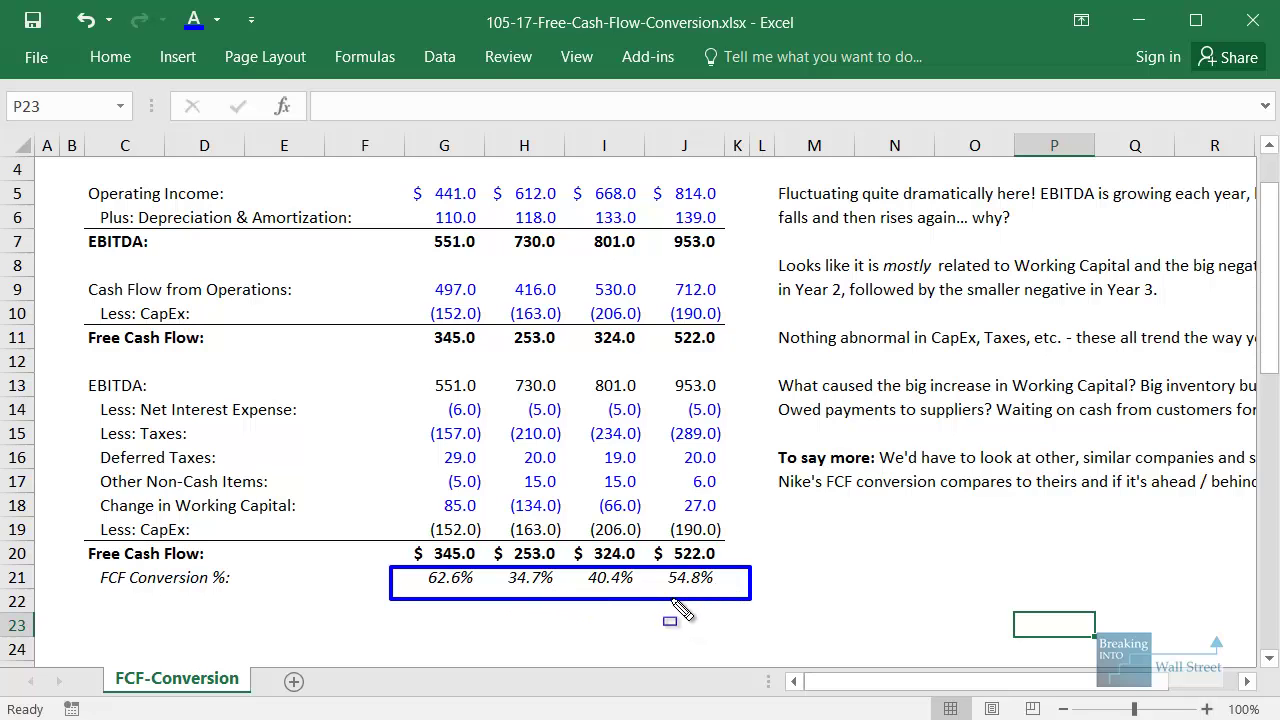
key("Escape")
scroll(808, 549, "up", 1)
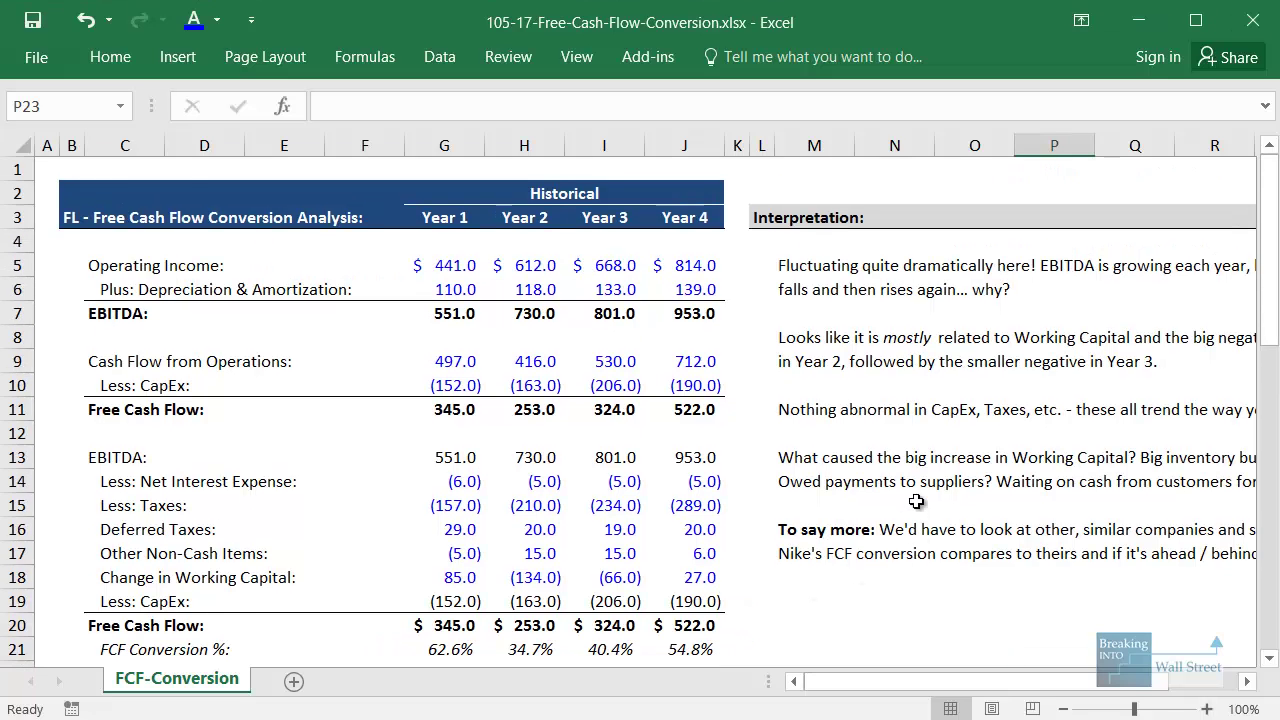
left_click(974, 457)
left_click_drag(1060, 680, 1130, 680)
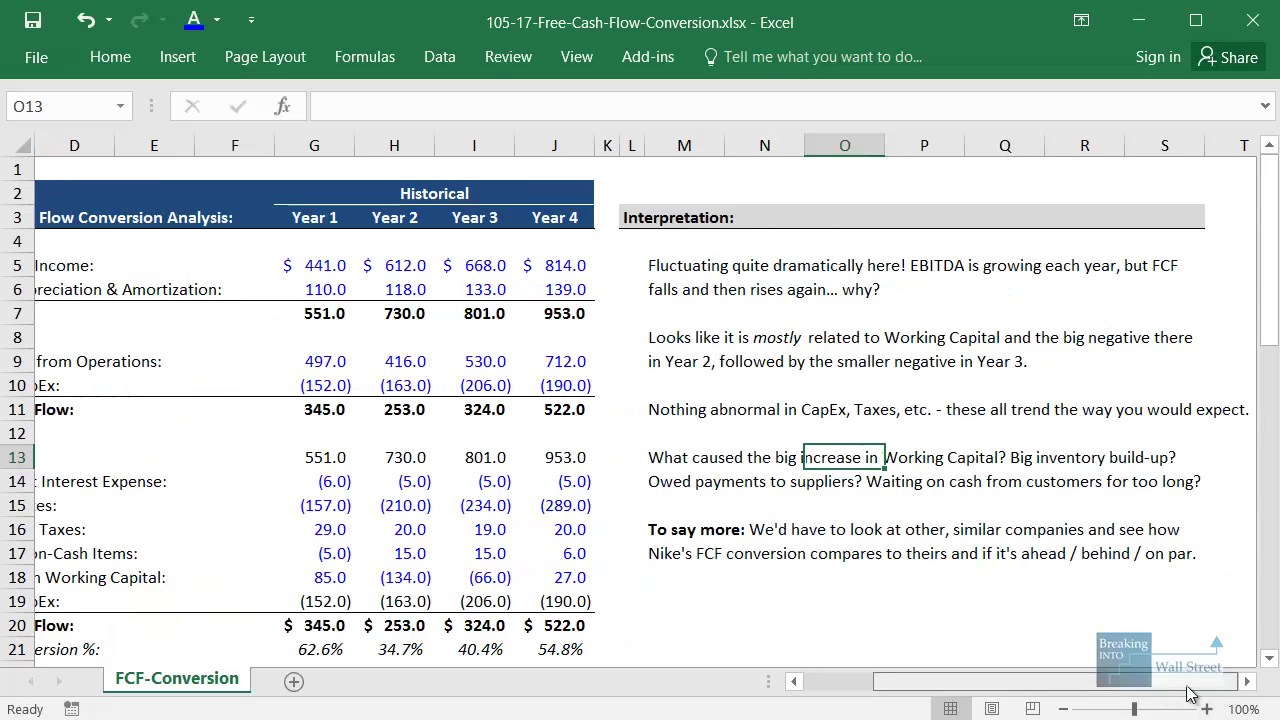
left_click(1142, 627)
scroll(1090, 570, "down", 1)
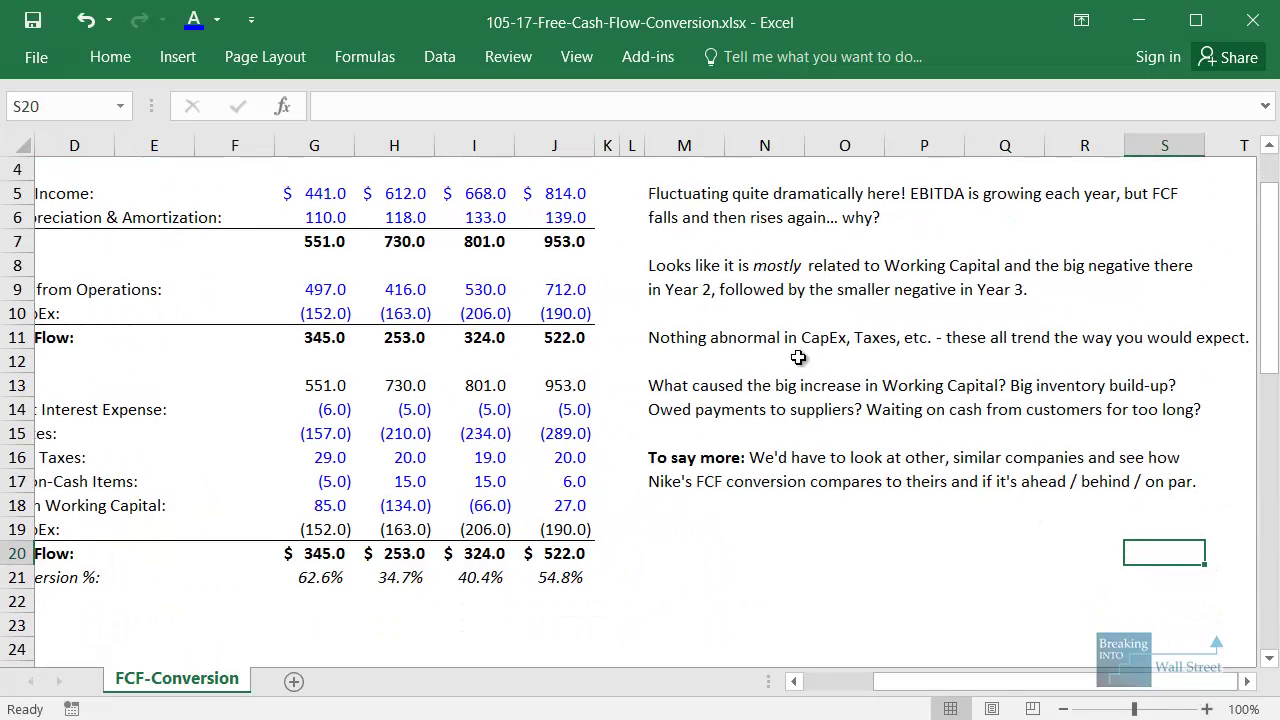
mouse_move(635, 172)
left_mouse_down()
mouse_move(720, 212)
mouse_move(1199, 233)
left_mouse_up()
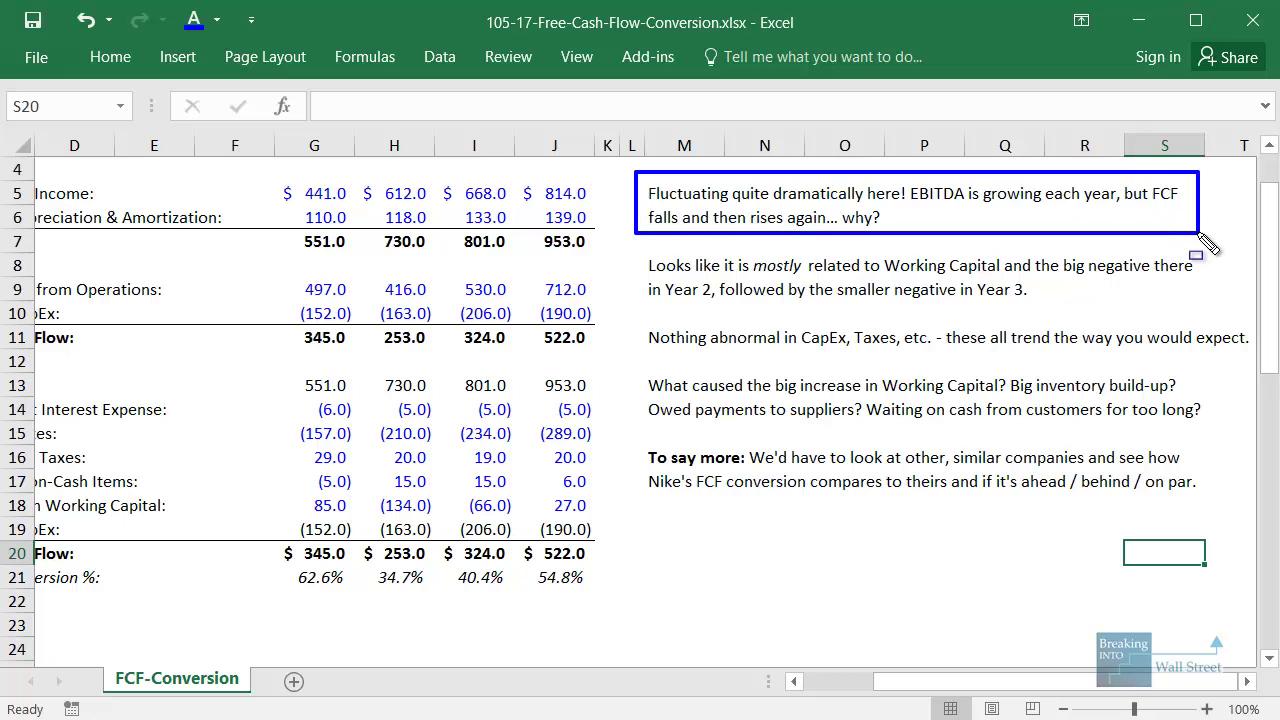
key("Escape")
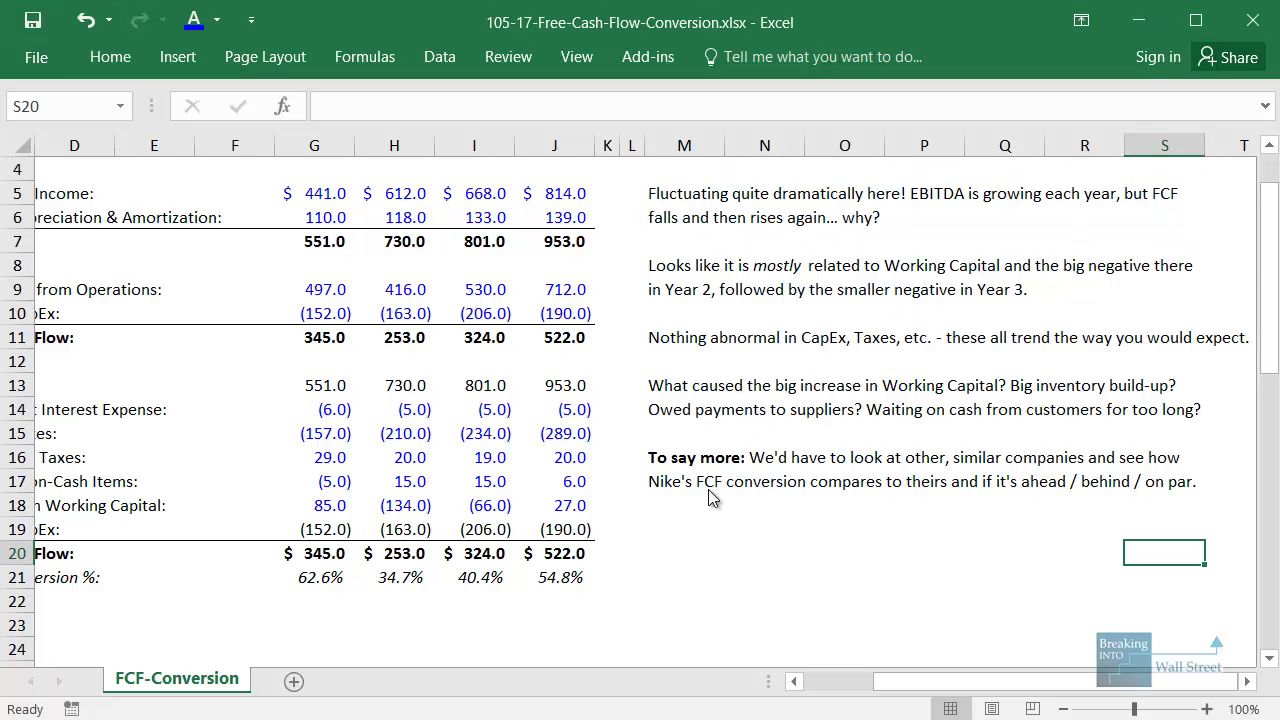
Outline the Change in Working Capital, EBITDA, Less: Taxes and Less: CapEx rows to compare their trends, and clear the outlines.
scroll(784, 654, "left", 3)
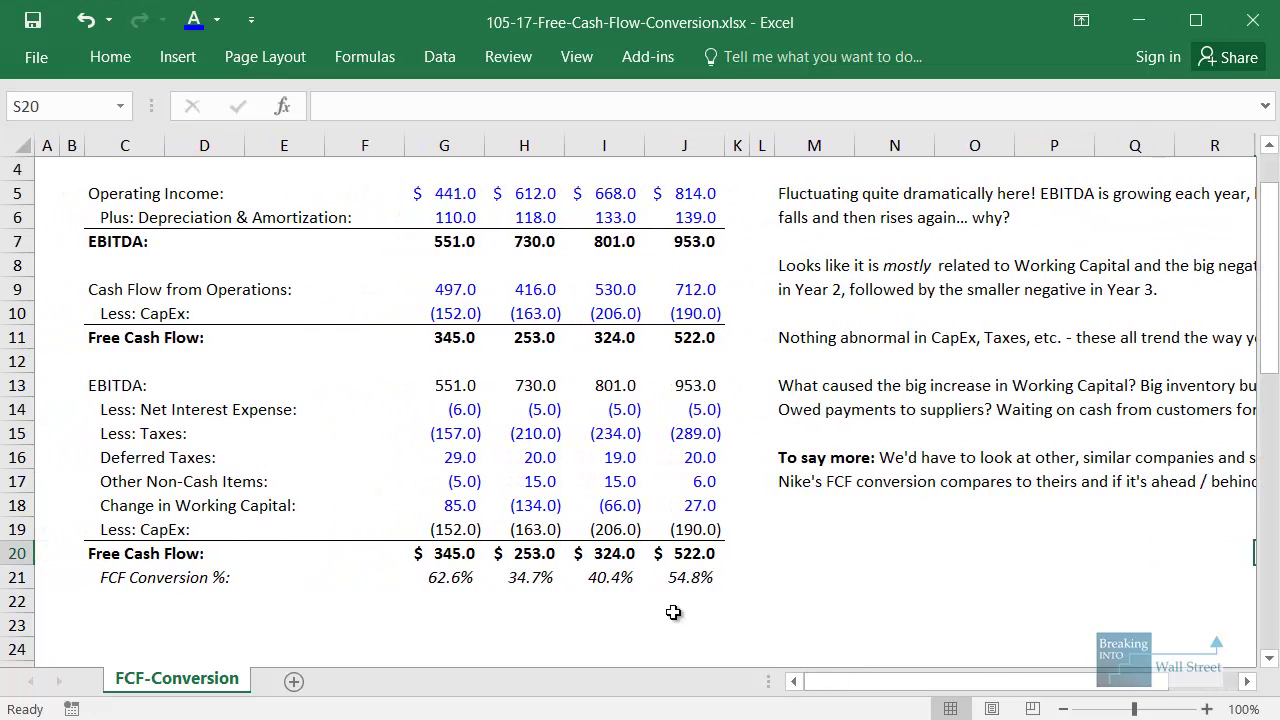
left_click_drag(434, 492, 731, 521)
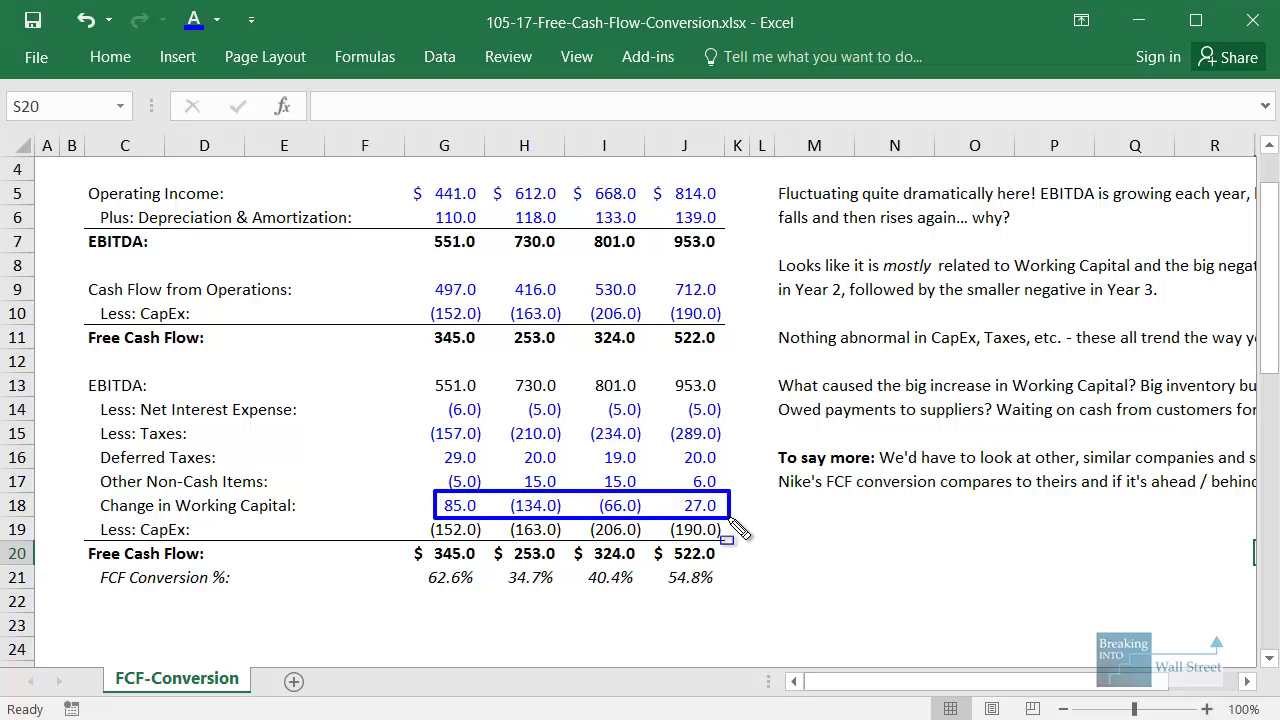
mouse_move(420, 358)
left_mouse_down()
mouse_move(479, 391)
mouse_move(737, 398)
left_mouse_up()
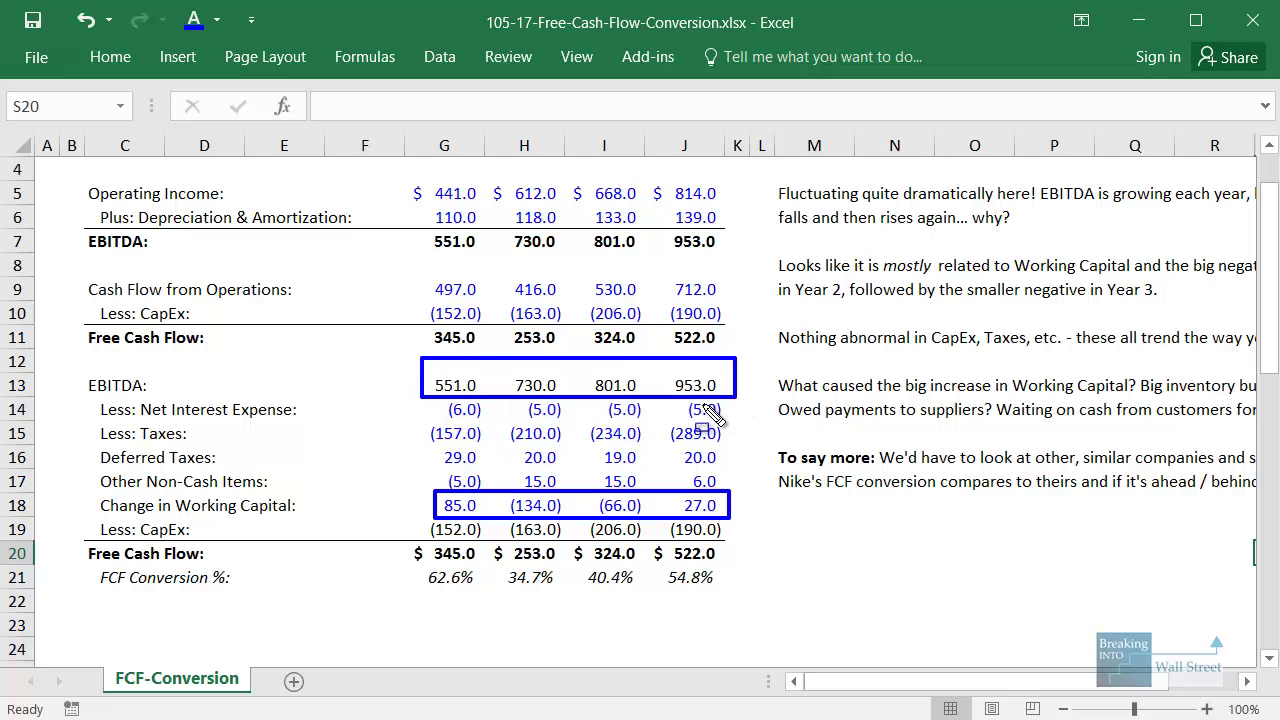
left_click_drag(420, 420, 731, 446)
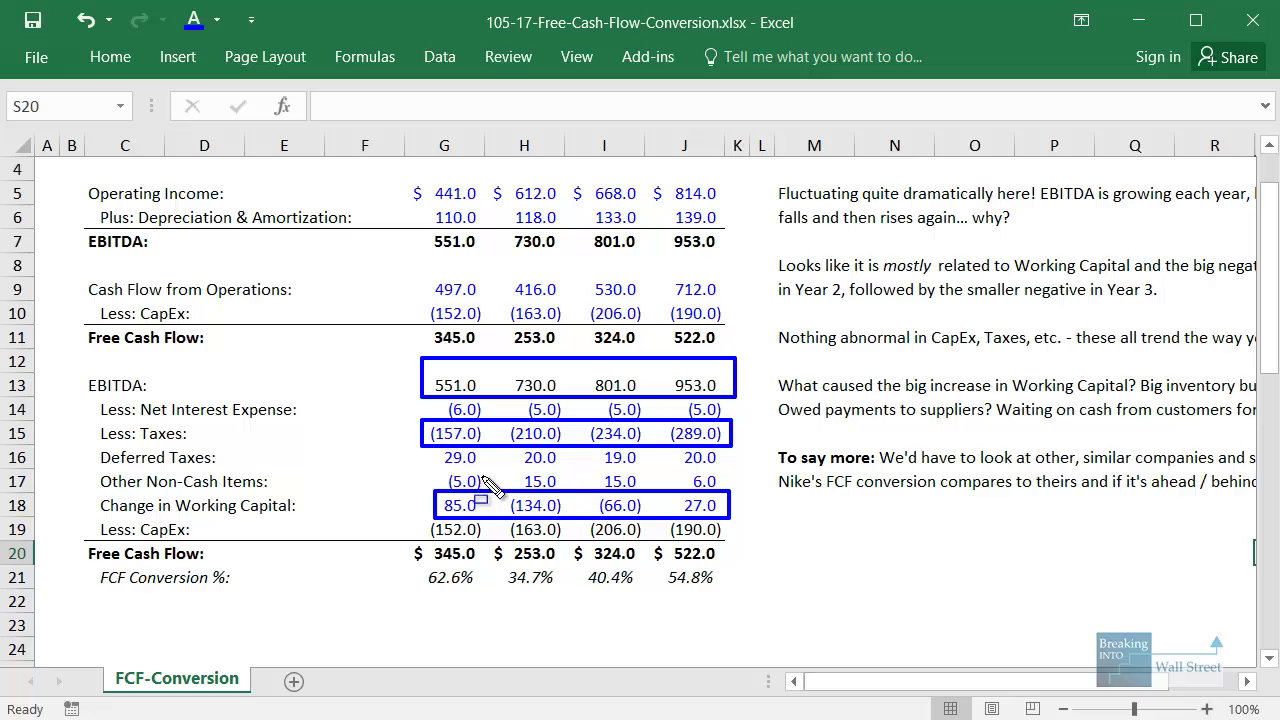
left_click_drag(425, 517, 742, 540)
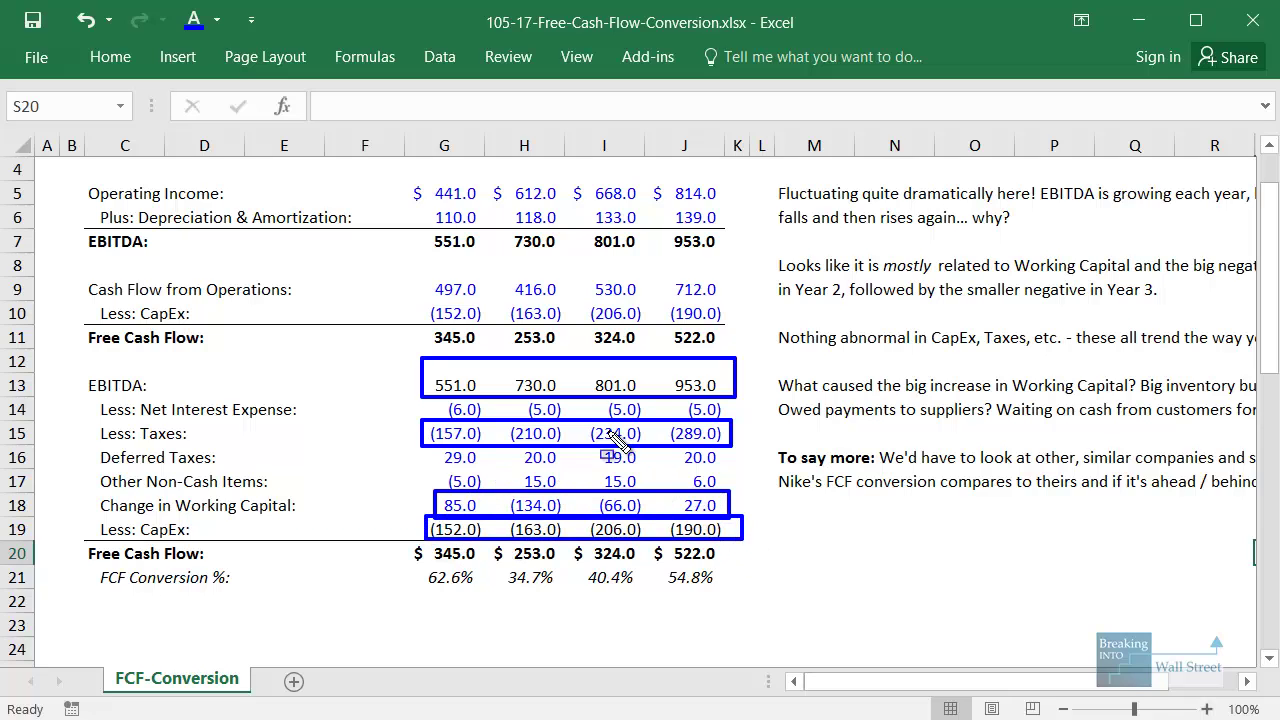
key("Escape")
Outline the Year 2 Change in Working Capital and Free Cash Flow figures, and clear the outlines.
mouse_move(460, 506)
left_mouse_down()
mouse_move(668, 512)
mouse_move(530, 515)
mouse_move(576, 518)
left_mouse_up()
left_click_drag(491, 541, 568, 567)
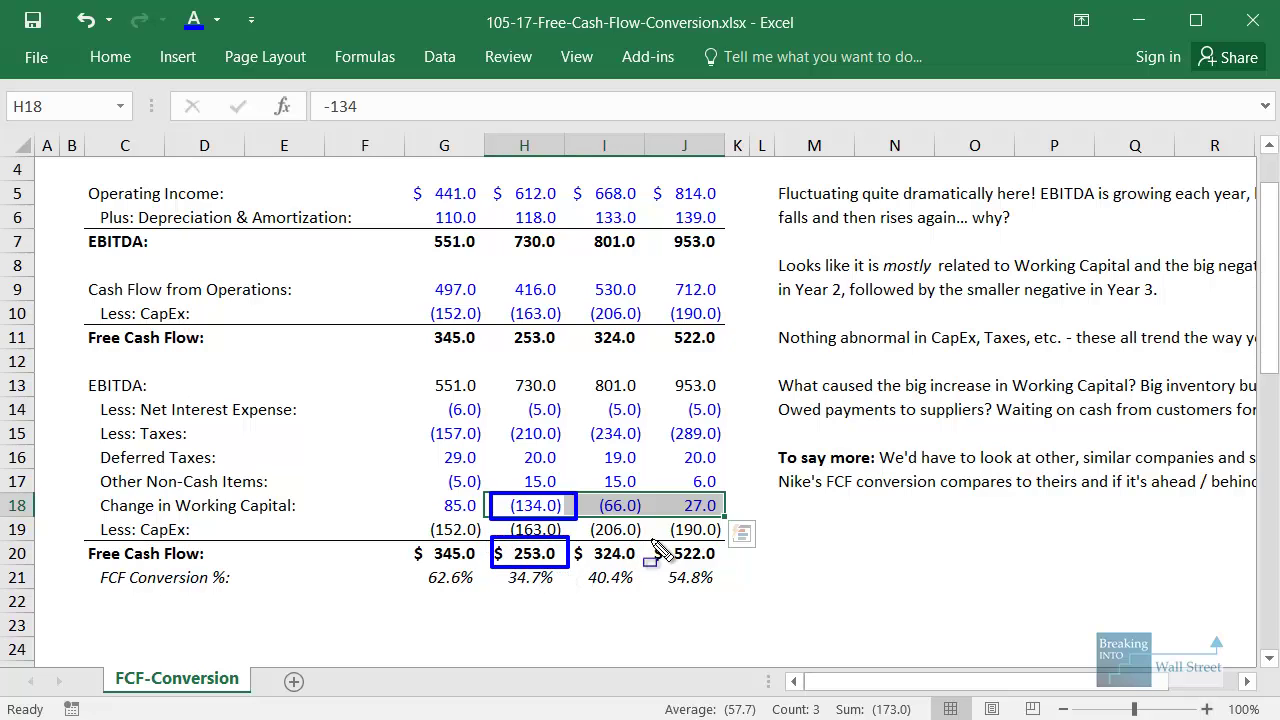
key("Escape")
Outline the Interpretation questions on inventory build-up, owed supplier payments and waiting on customer cash, and clear the outlines.
left_click_drag(1020, 505, 1144, 512)
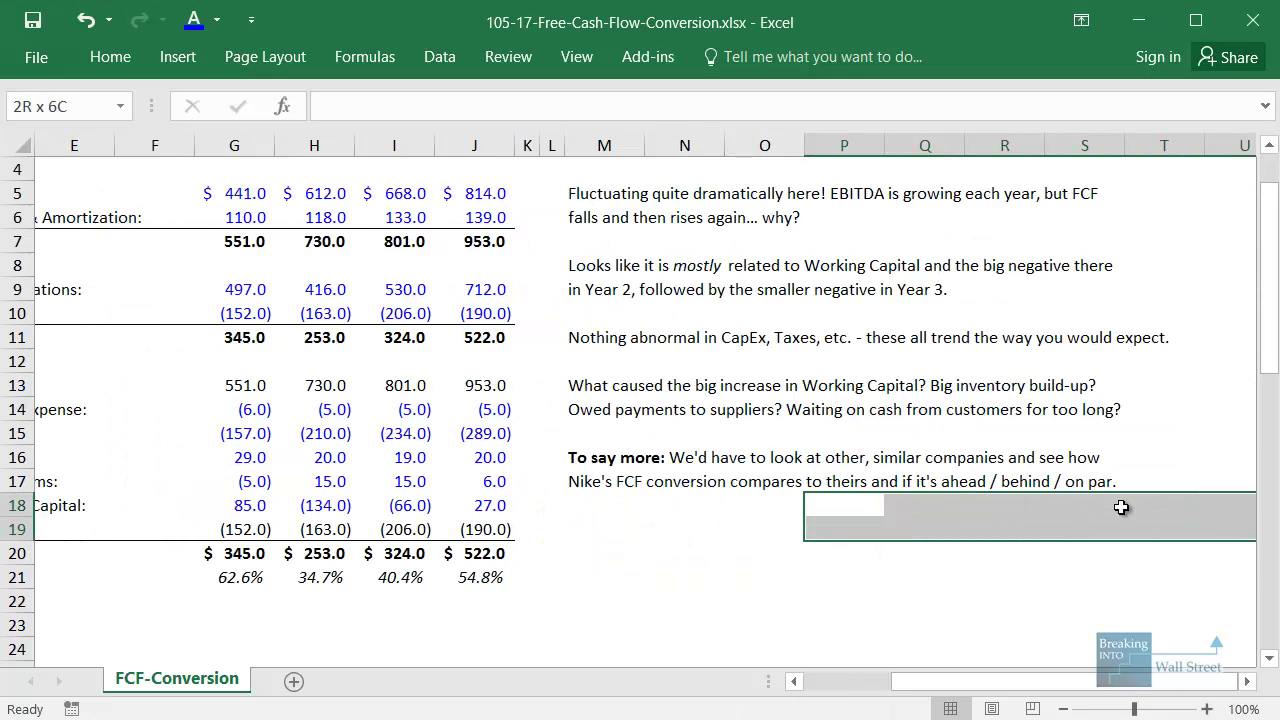
left_click_drag(930, 366, 1110, 395)
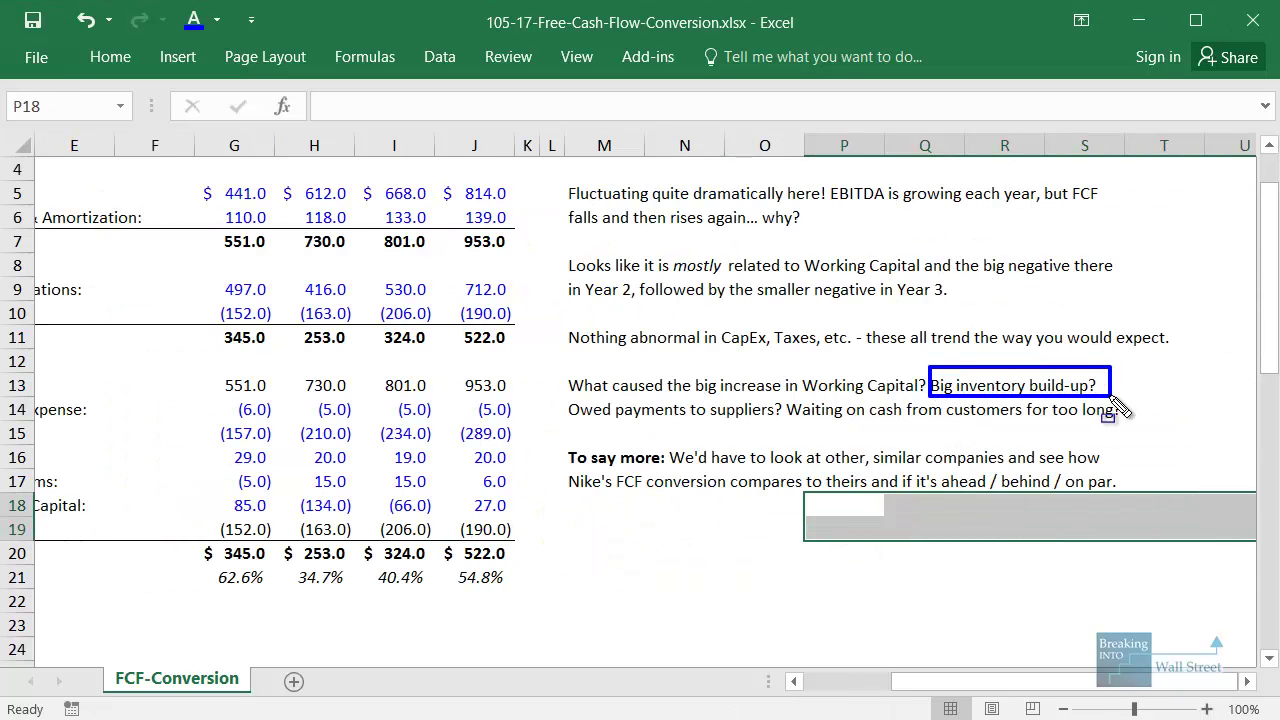
mouse_move(561, 393)
left_mouse_down()
mouse_move(726, 420)
mouse_move(1137, 425)
left_mouse_up()
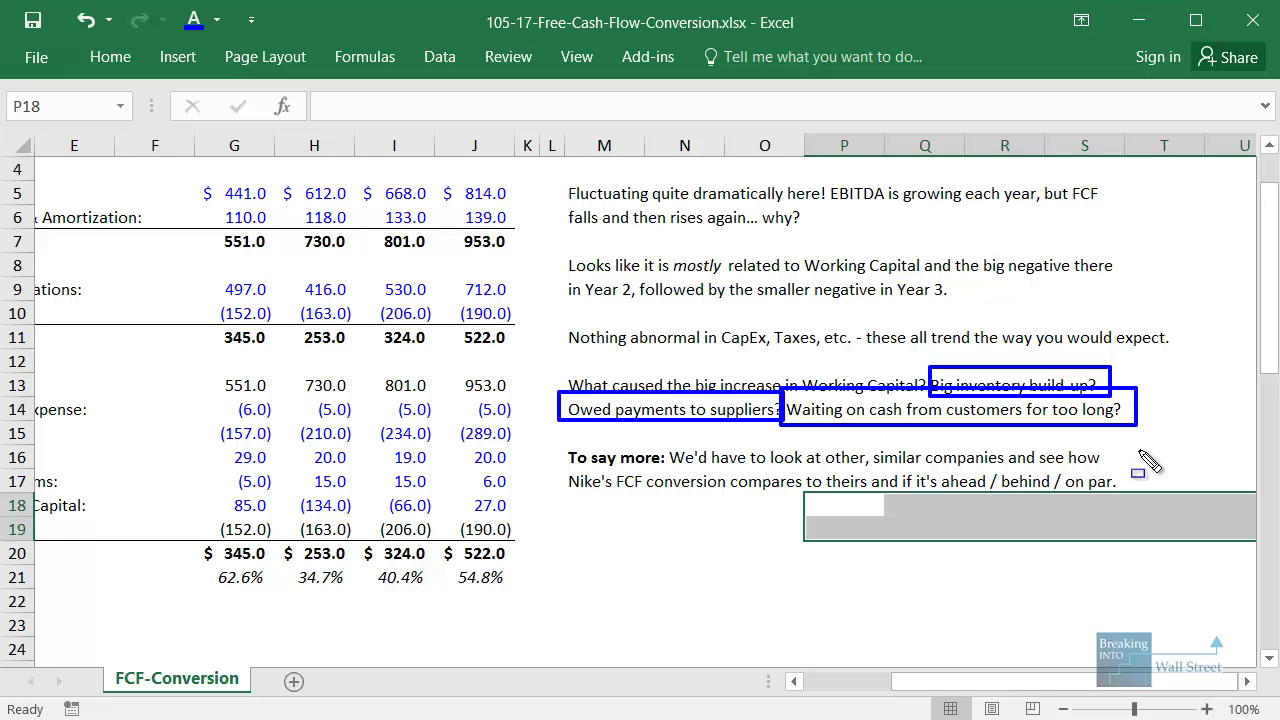
key("Escape")
Replace "Nike's" with "FL's" at the start of the note in M17, below the "To say more" line.
mouse_move(578, 457)
left_mouse_down()
mouse_move(1109, 457)
mouse_move(1030, 482)
left_mouse_up()
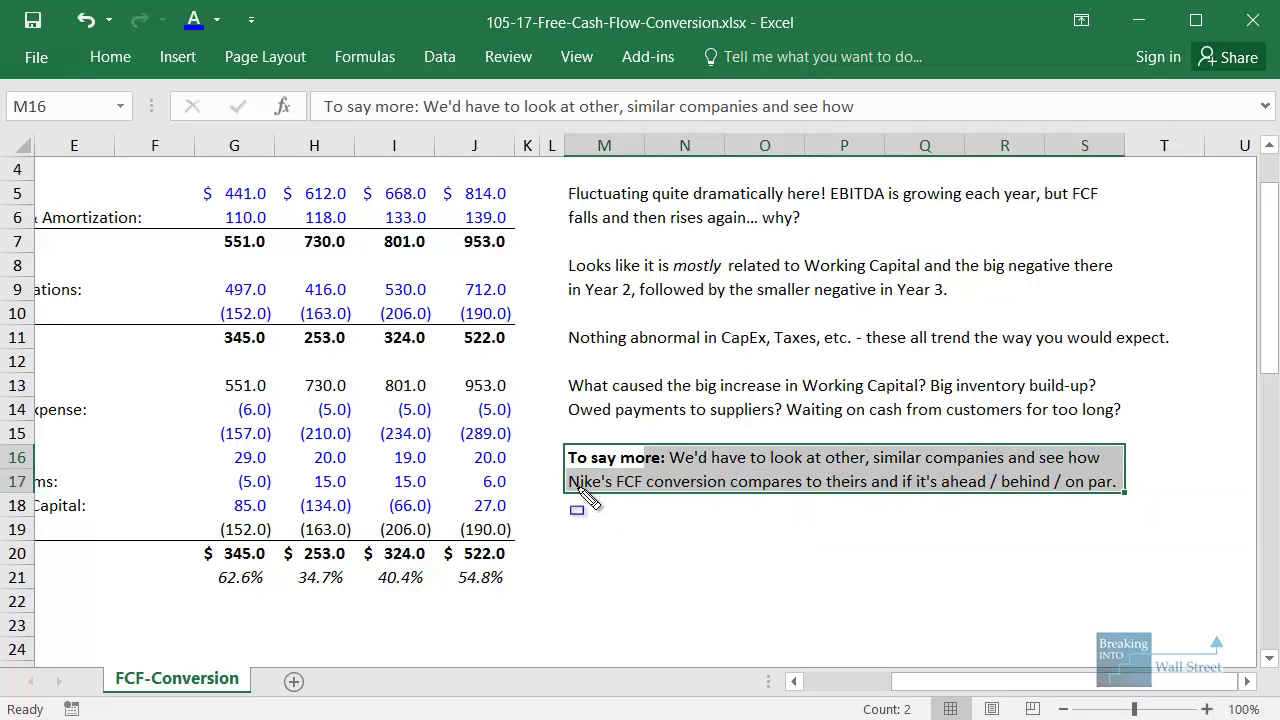
left_click(588, 482)
key("F2")
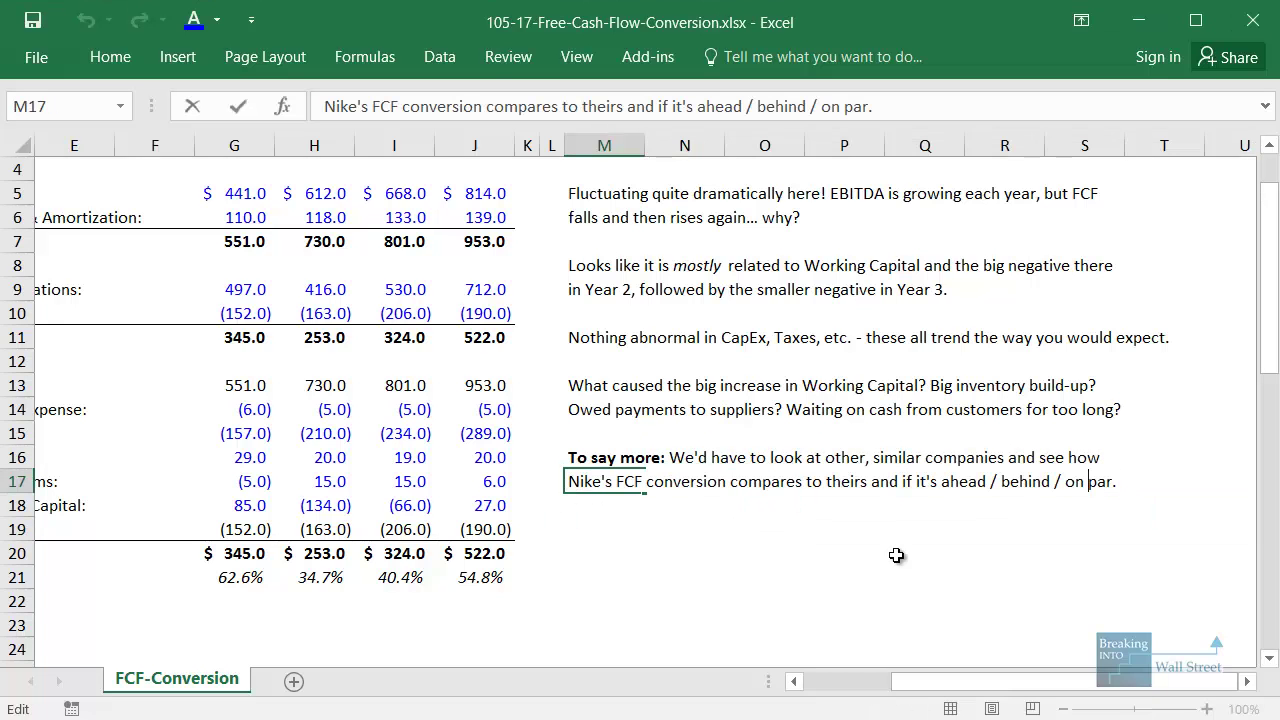
key("Home")
key("ctrl+shift+Right")
type("FO")
key("BackSpace")
type("L")
type("'s")
key("Return")
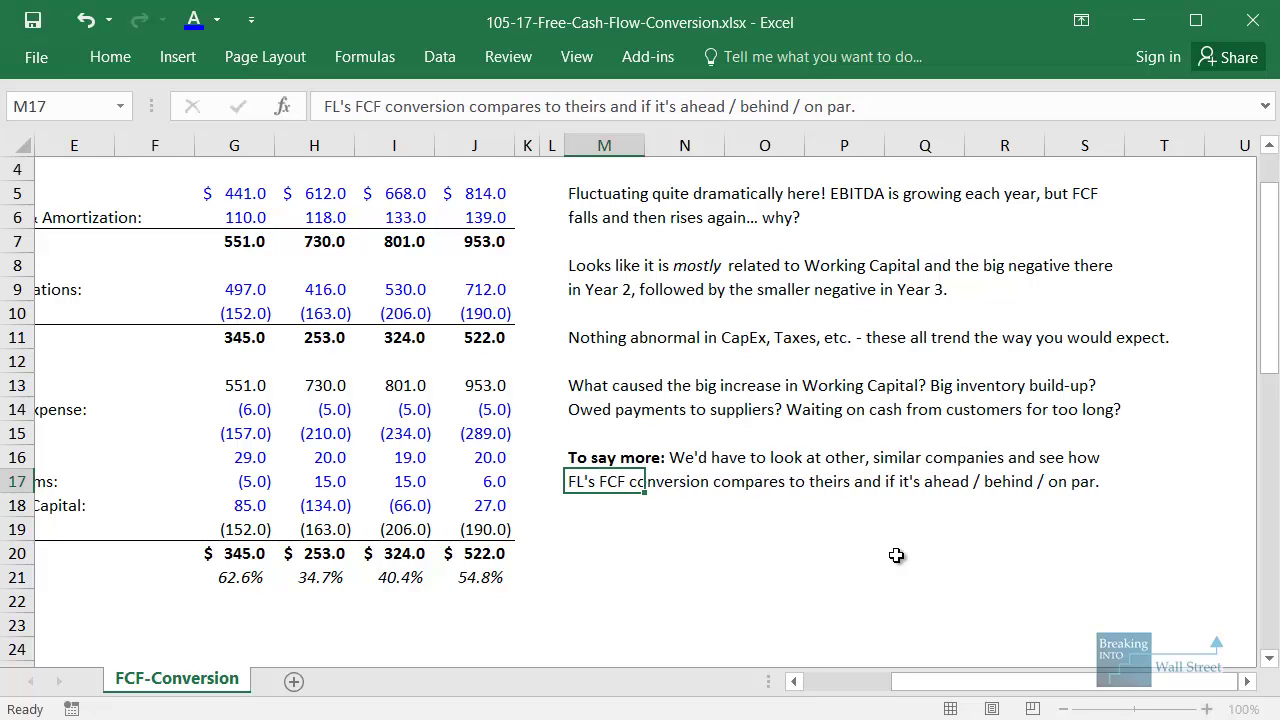
Switch to the PowerPoint slide show and reveal the question on the Interpreting FCF Conversion slide.
scroll(896, 555, "up", 1)
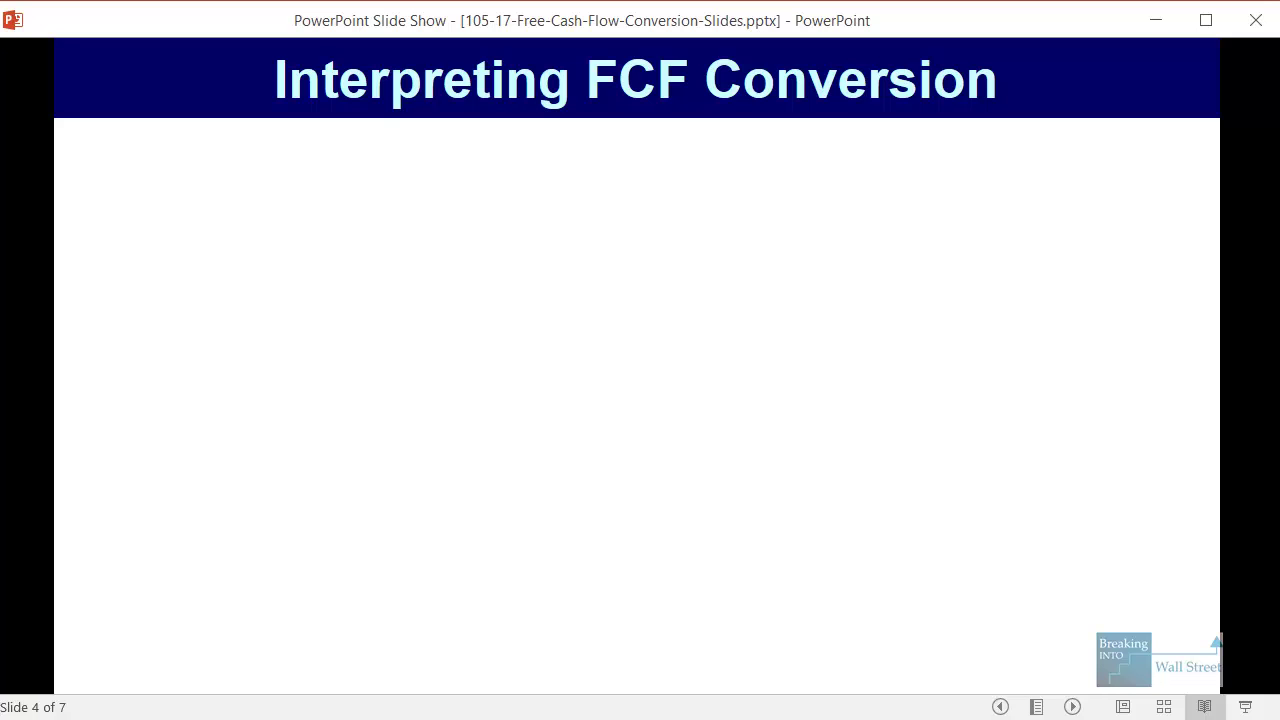
key("Right")
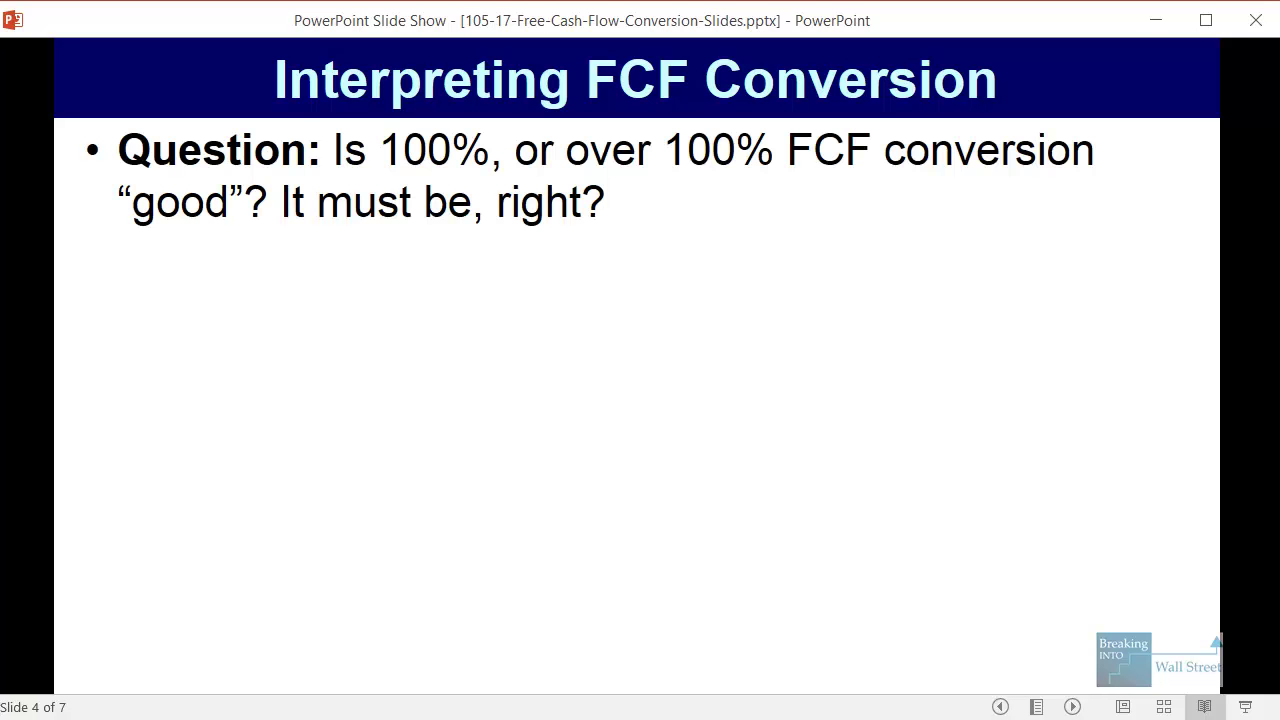